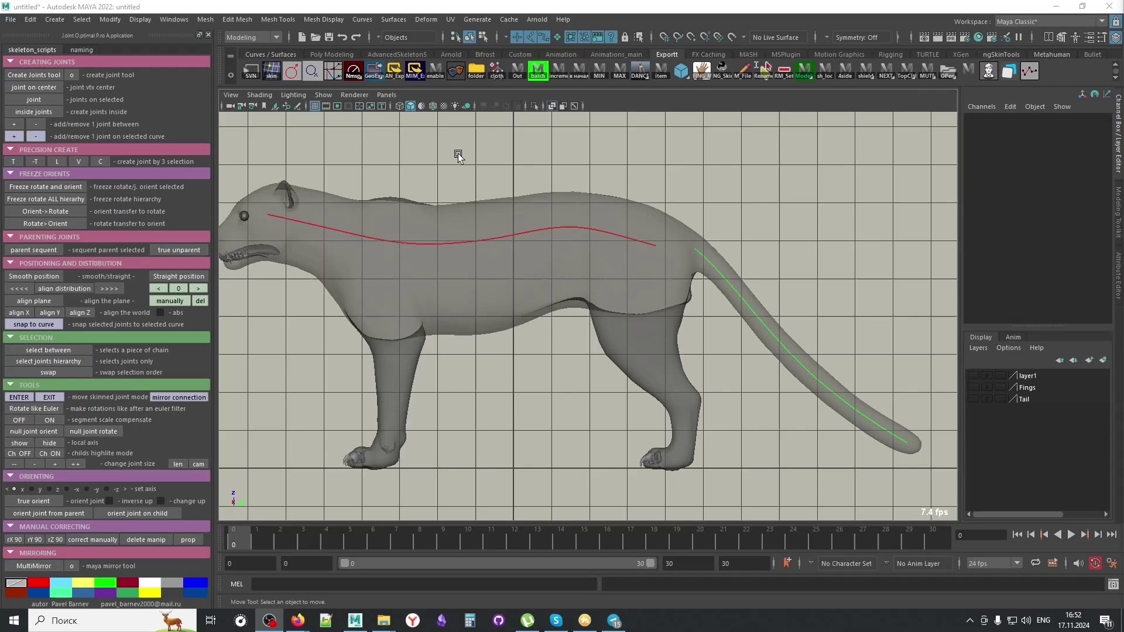
Step: Add a chain of about 15 joints along the spine curve, one joint at a time
click(591, 227)
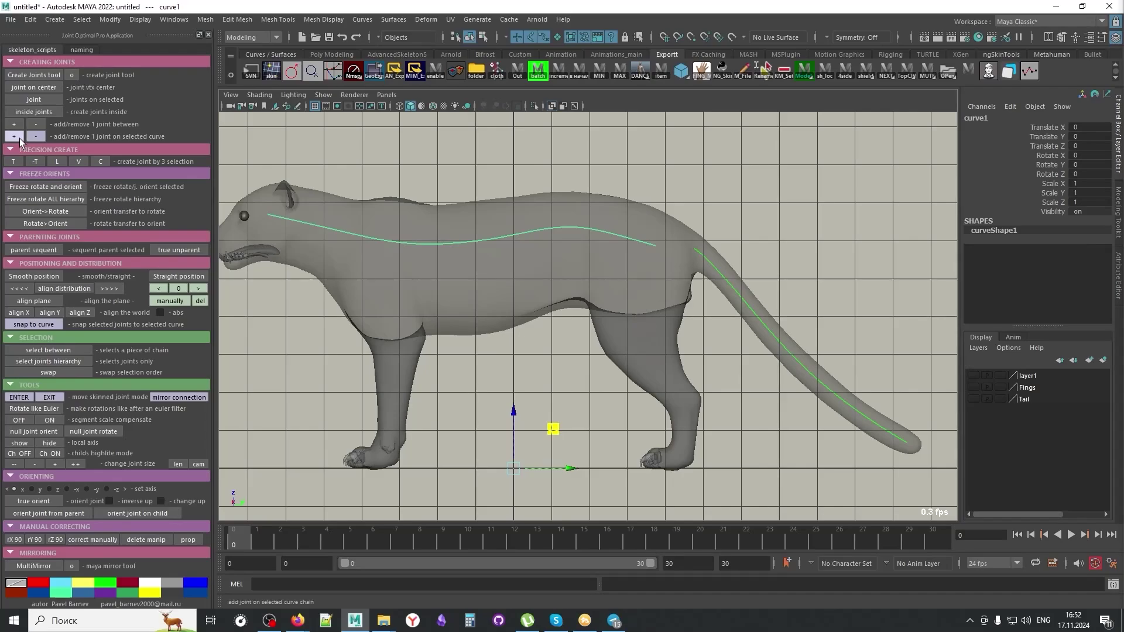
click(15, 136)
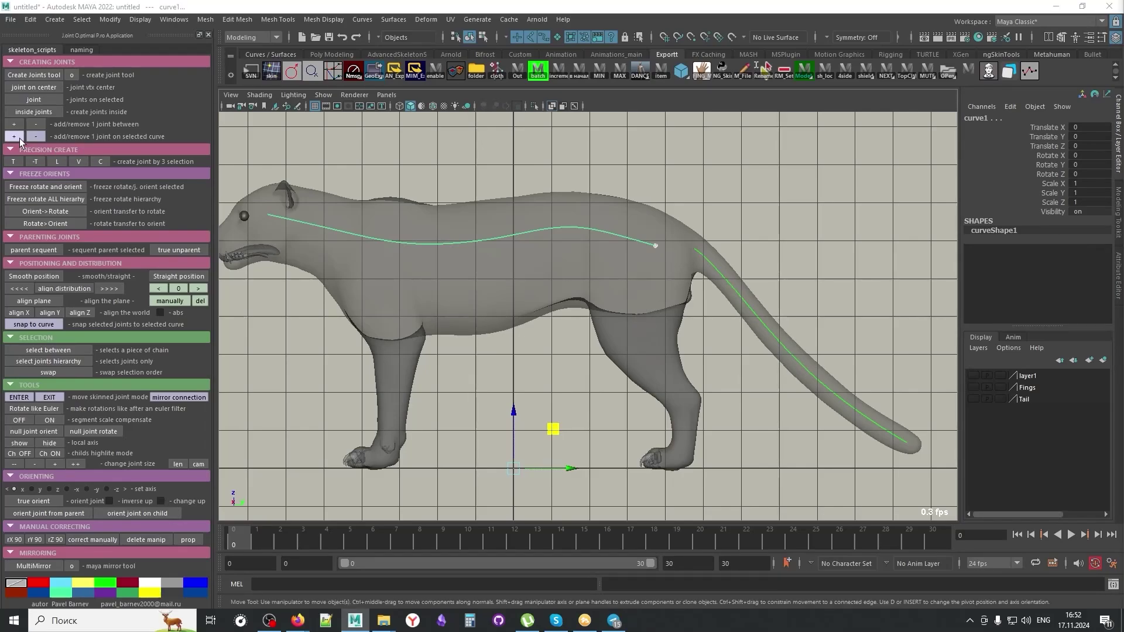
click(17, 138)
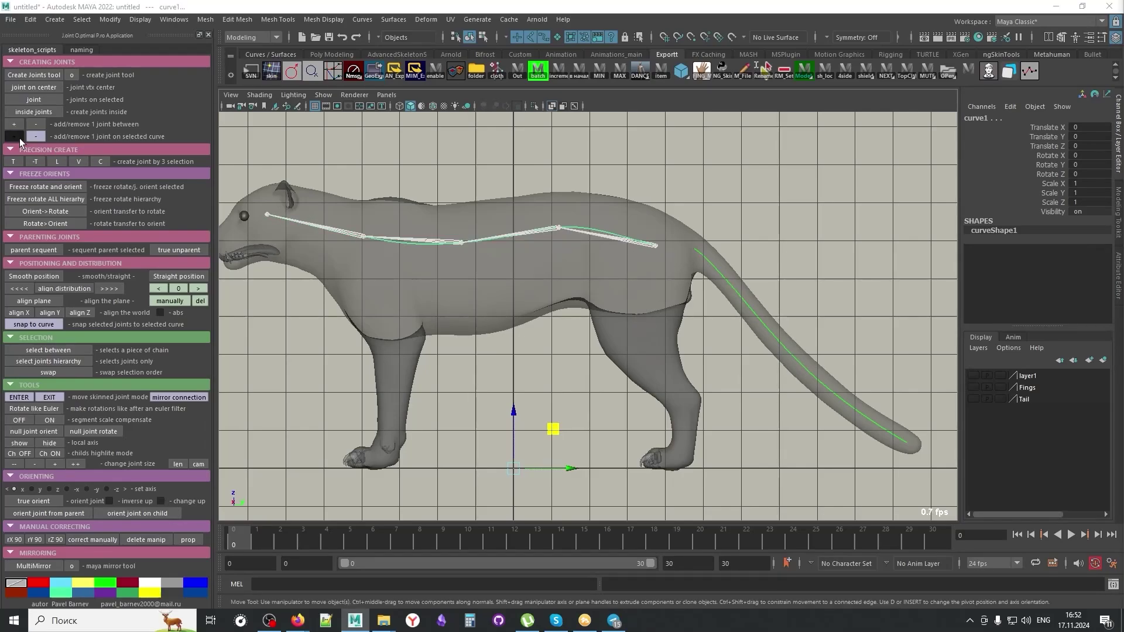
click(17, 138)
click(17, 138)
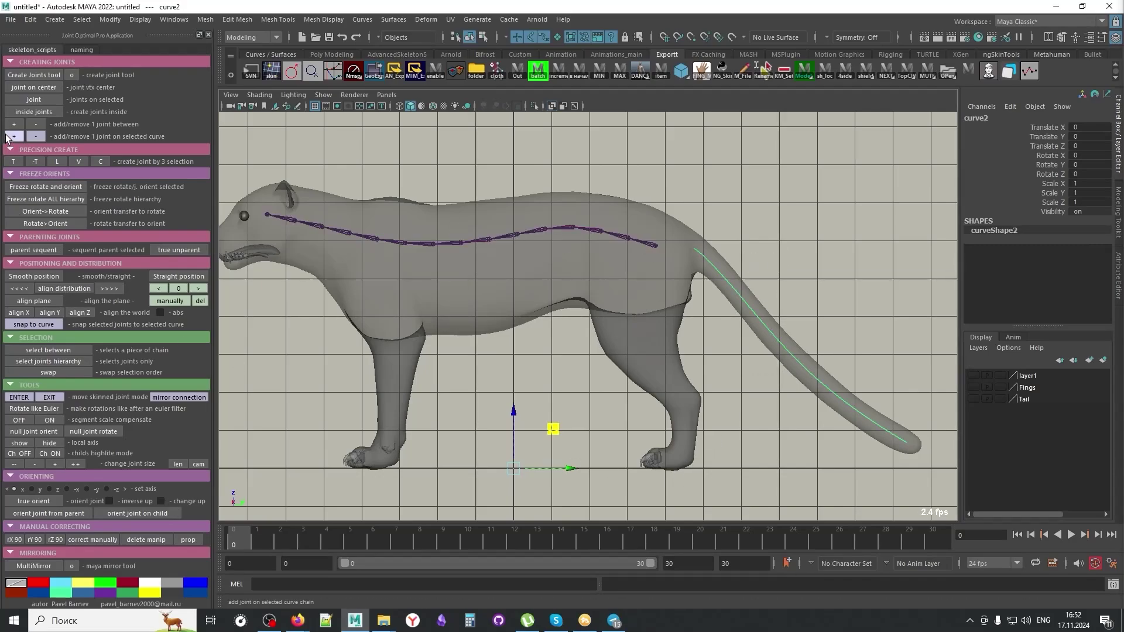
Step: Add a chain of joints along the tail curve
click(10, 137)
click(8, 135)
click(7, 135)
click(8, 135)
click(8, 135)
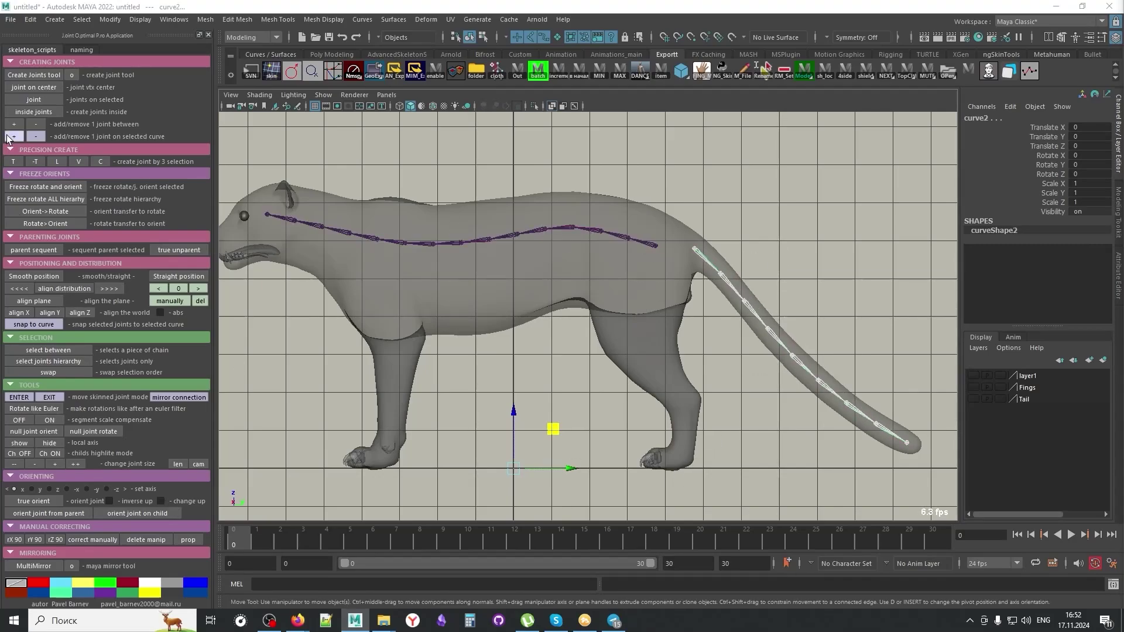
click(10, 135)
Step: Reduce the tail curve's joint chain by several joints, and add four joints back along the curve
click(32, 137)
click(31, 137)
click(33, 137)
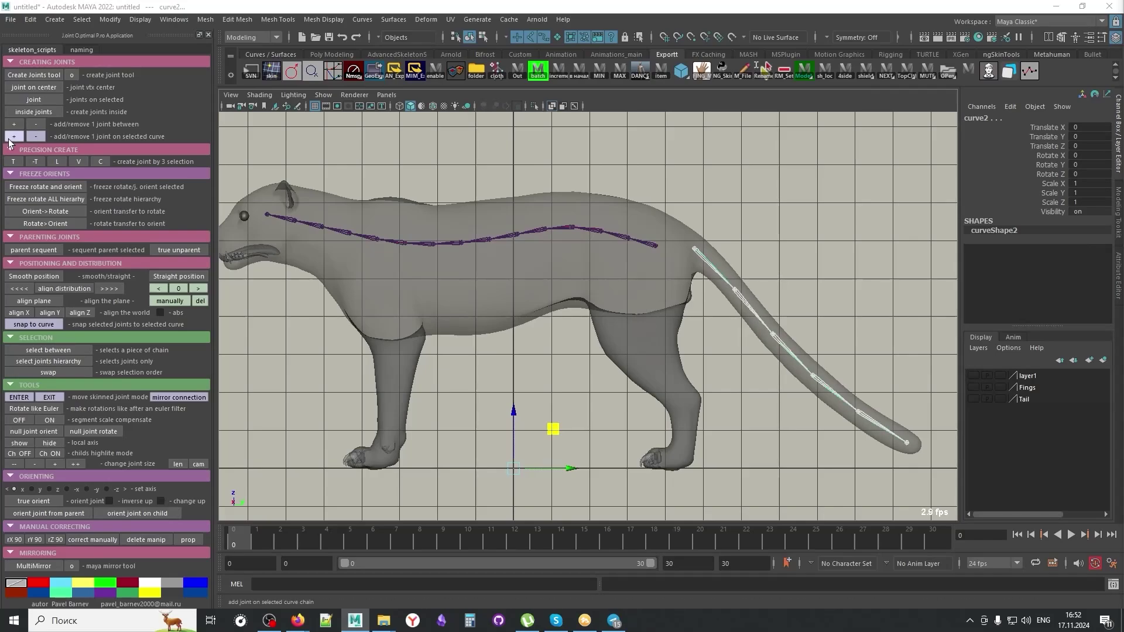
click(8, 138)
click(8, 138)
click(8, 138)
click(9, 138)
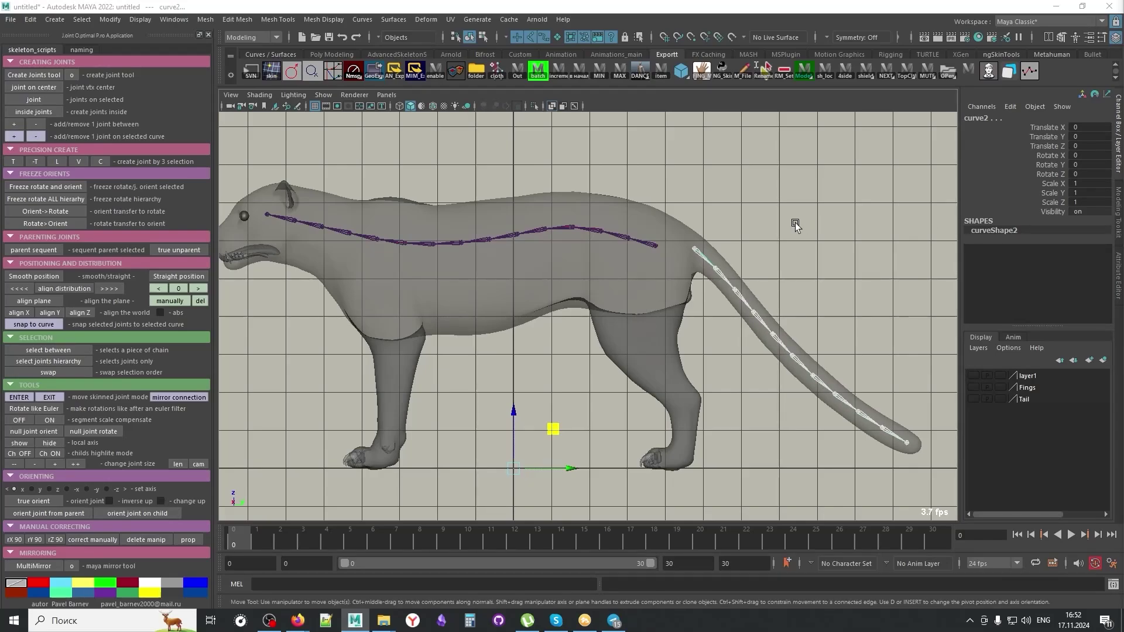
mouse_move(645, 234)
alt+middle_down()
mouse_move(701, 209)
mouse_move(637, 245)
alt+middle_up()
scroll(696, 213, up, 1)
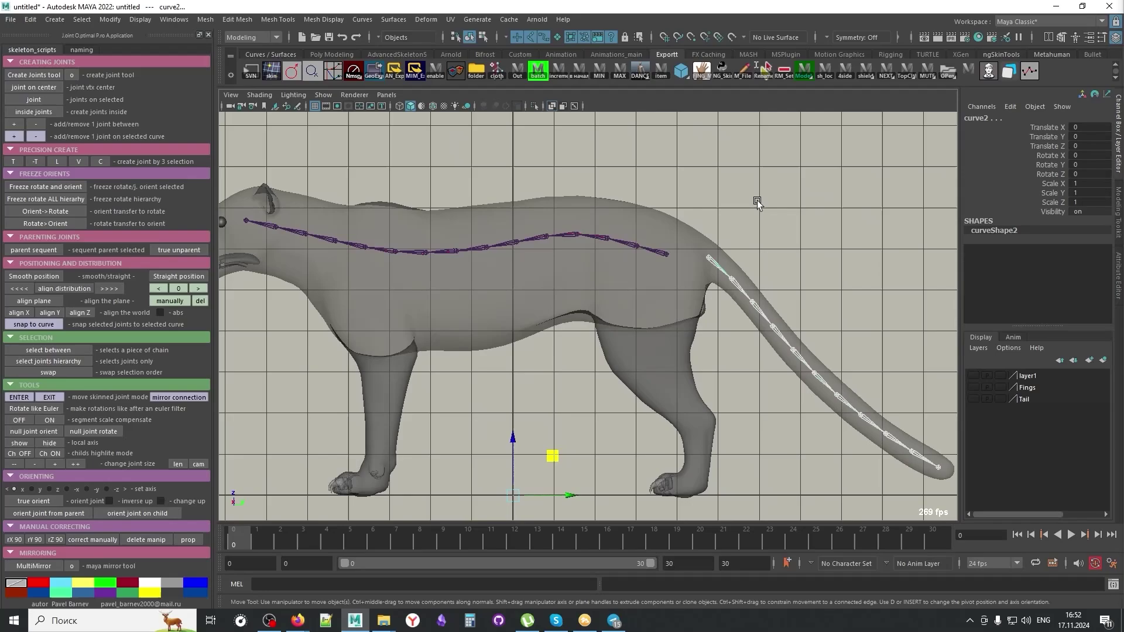
click(756, 200)
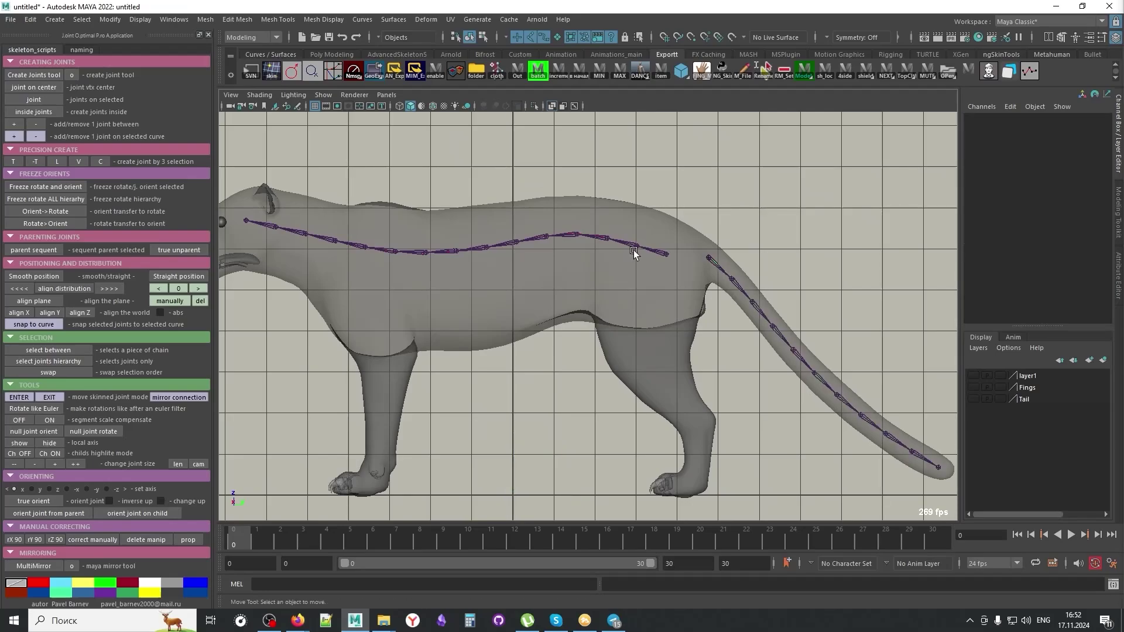
click(724, 272)
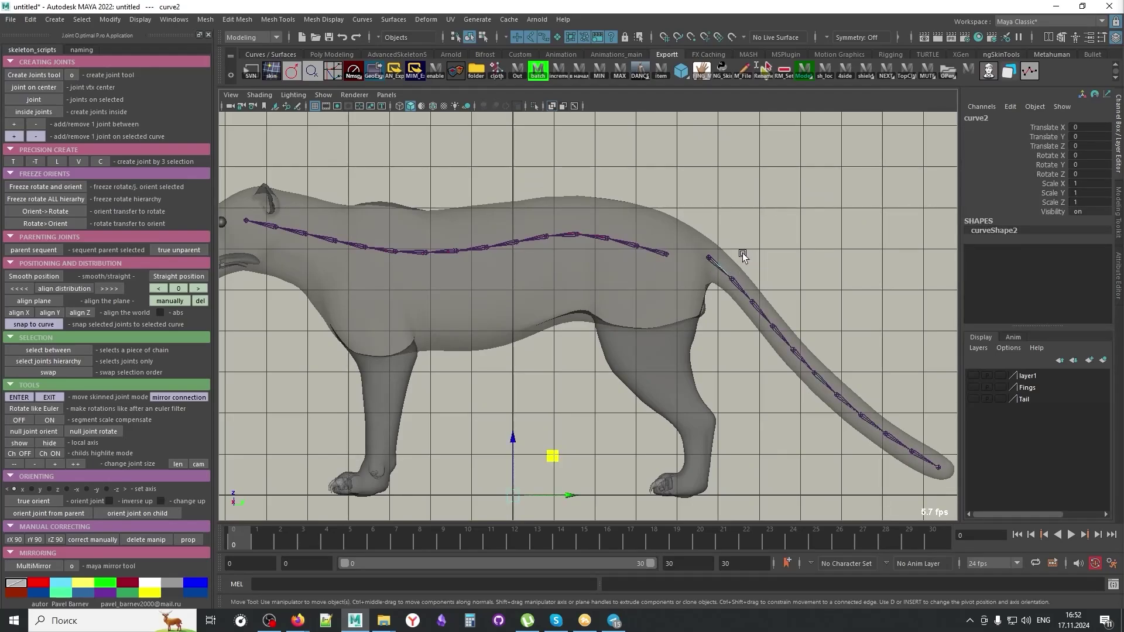
scroll(702, 228, down, 2)
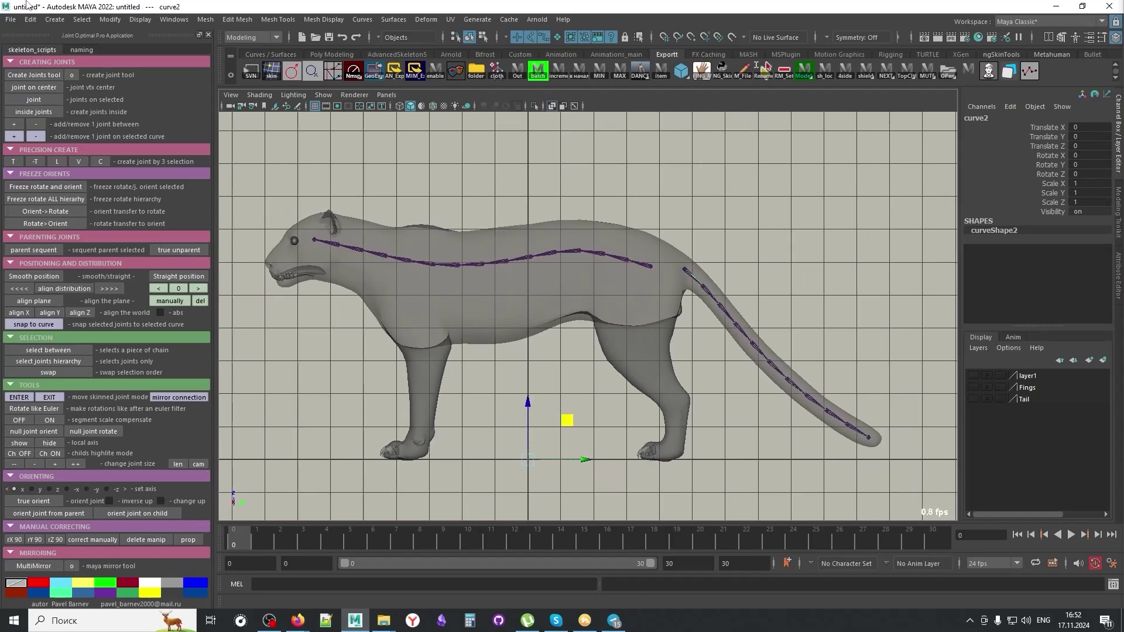
Step: Draw a CV curve above the animal's back from rump to head, placing the control points increasingly close together near the head
click(55, 19)
mouse_move(84, 109)
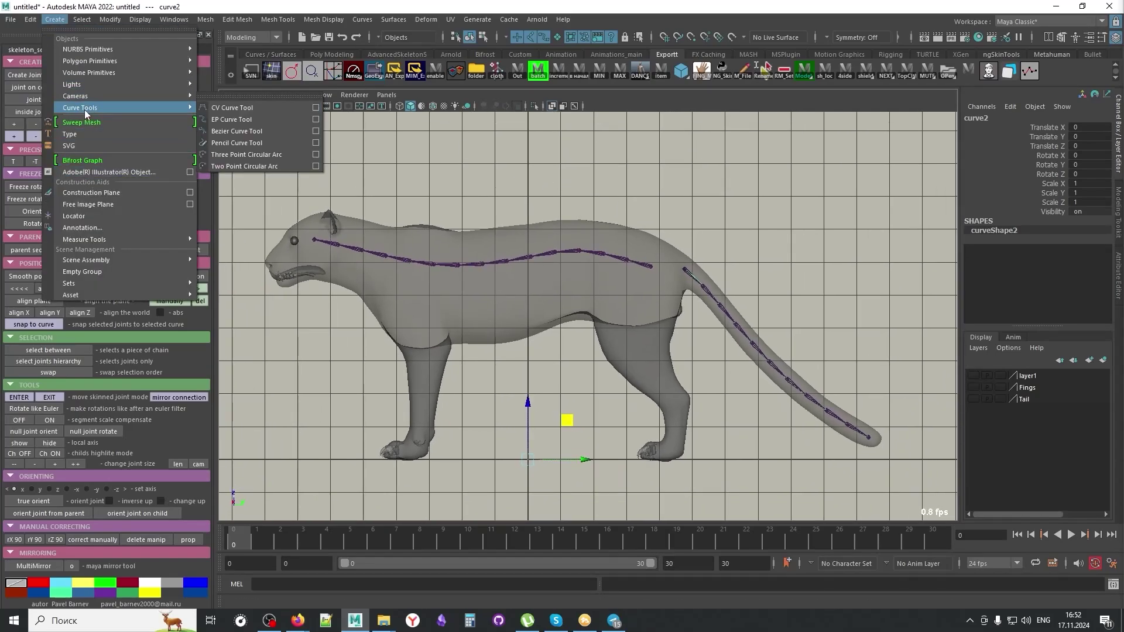
click(231, 106)
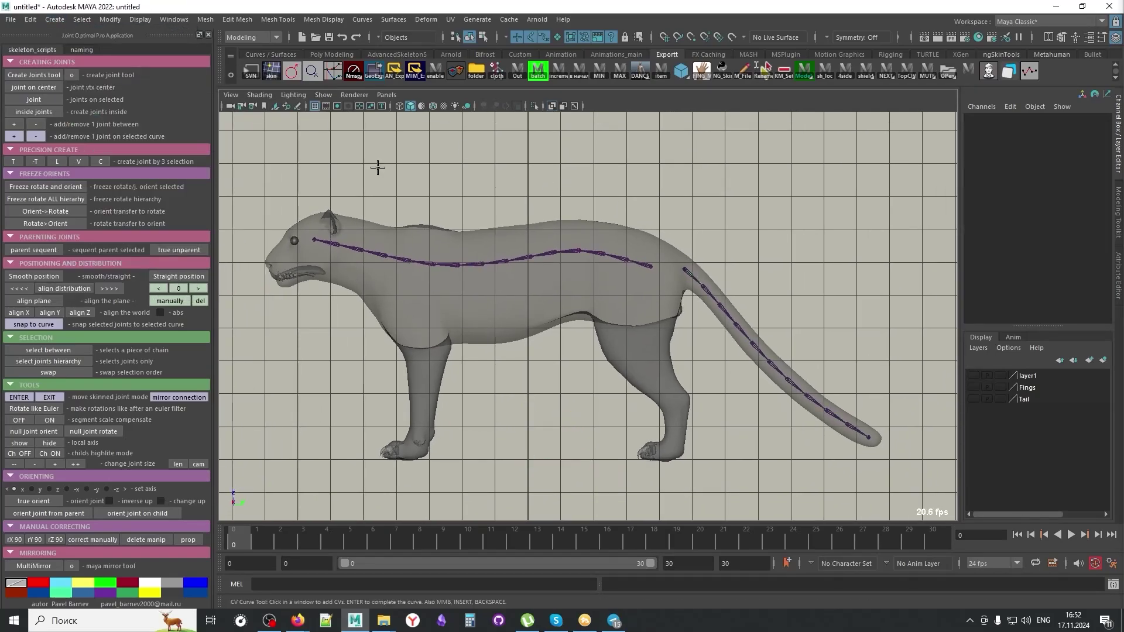
click(668, 200)
click(533, 173)
click(450, 181)
click(411, 185)
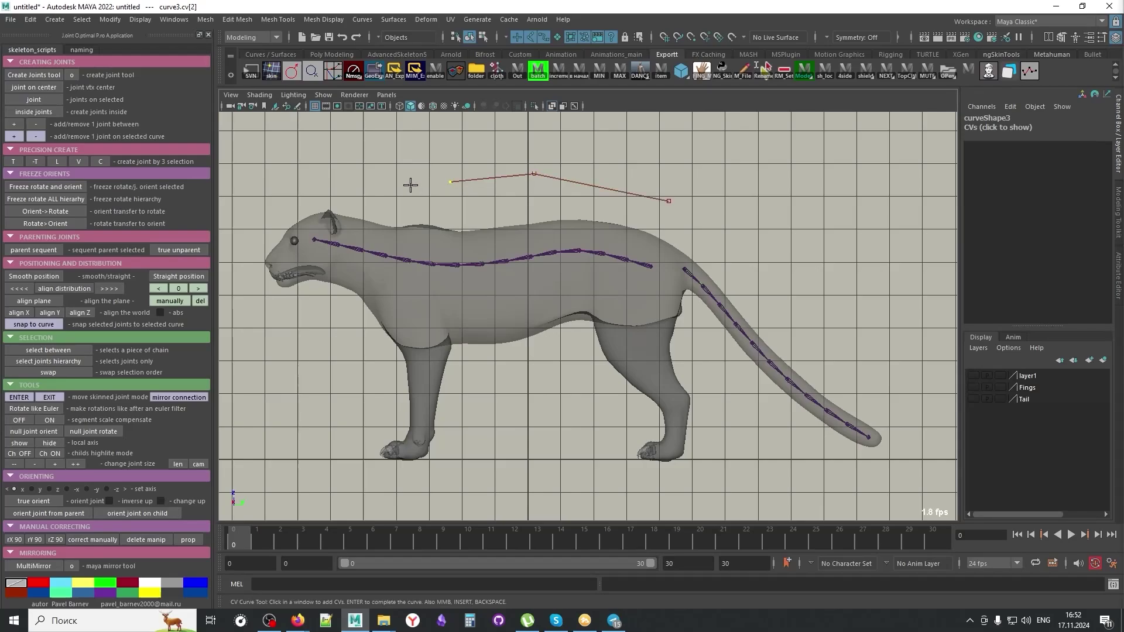
click(390, 183)
click(380, 181)
click(373, 178)
click(363, 172)
click(342, 166)
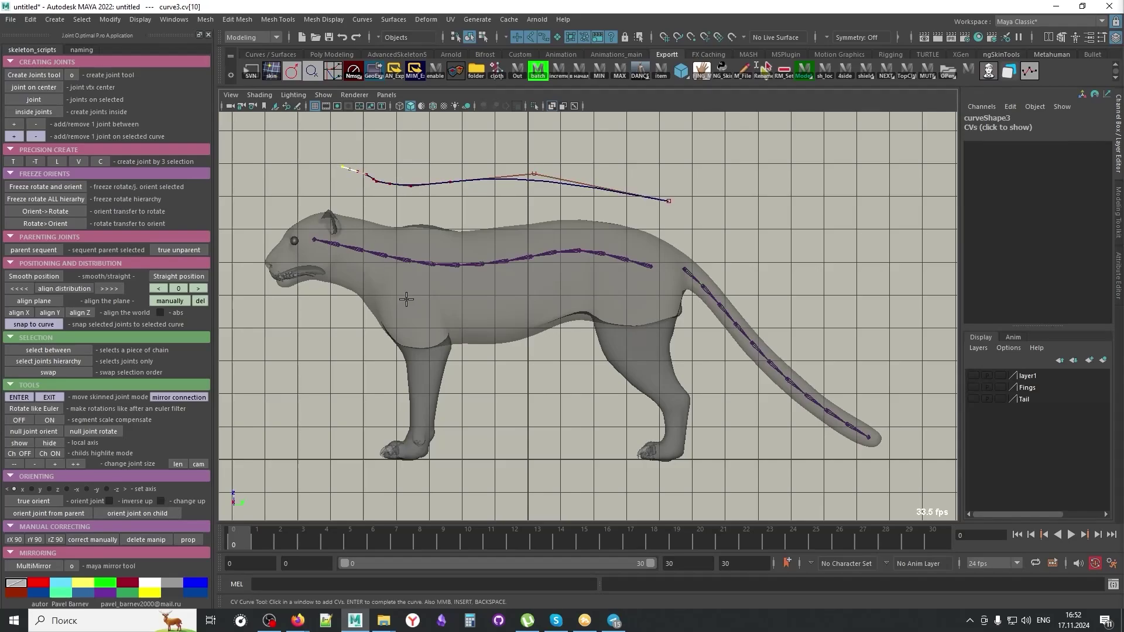
key(Return)
scroll(408, 300, up, 2)
alt+middle_drag(409, 300, 457, 348)
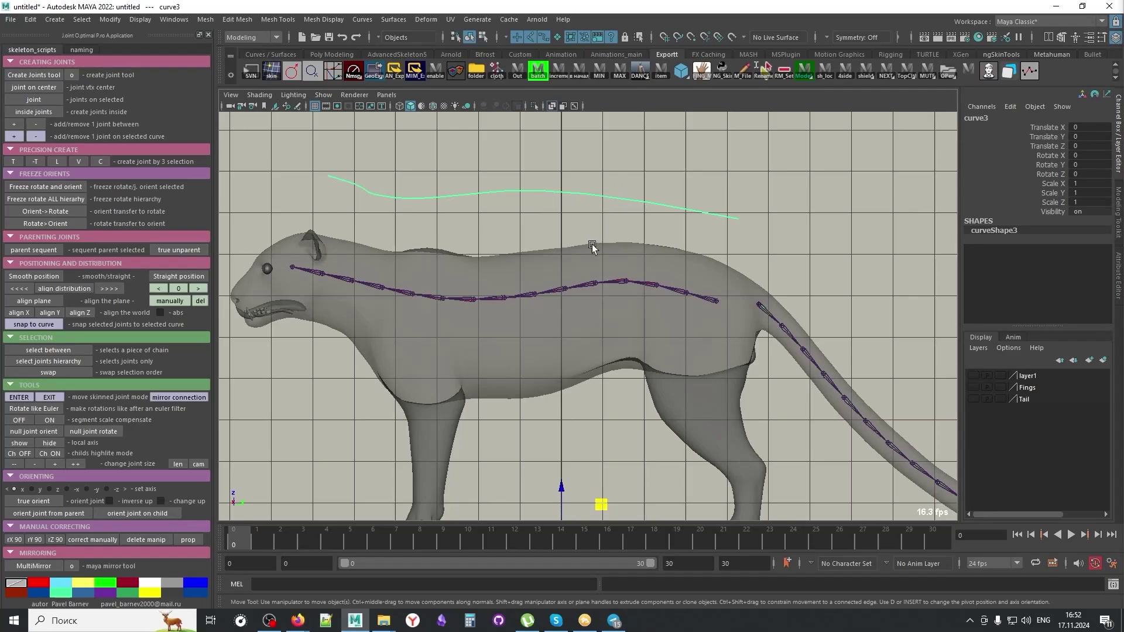
Step: Add a long chain of joints along the unevenly spaced curve above the back
key(F8)
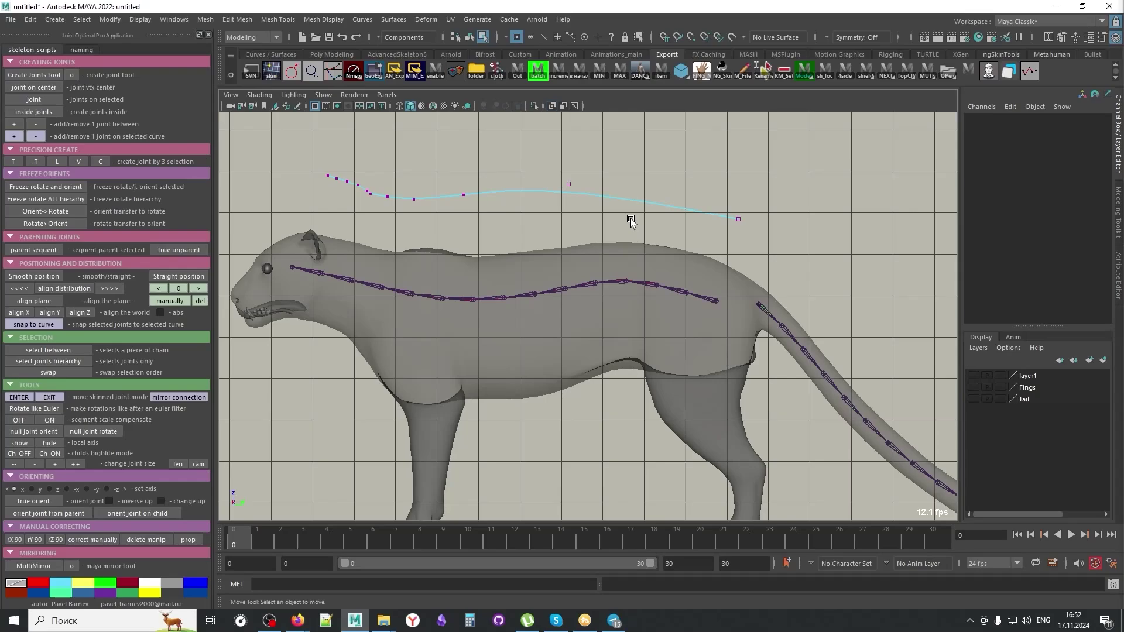
key(F8)
click(14, 136)
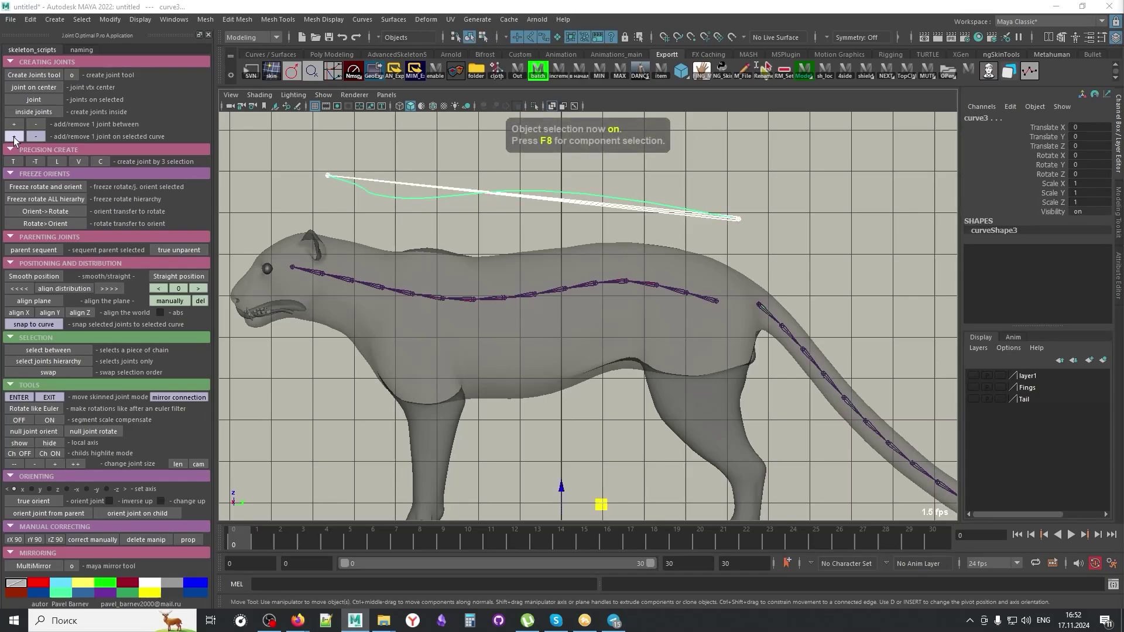
click(14, 138)
click(14, 138)
click(14, 138)
click(14, 138)
click(14, 138)
click(14, 138)
click(14, 138)
click(15, 139)
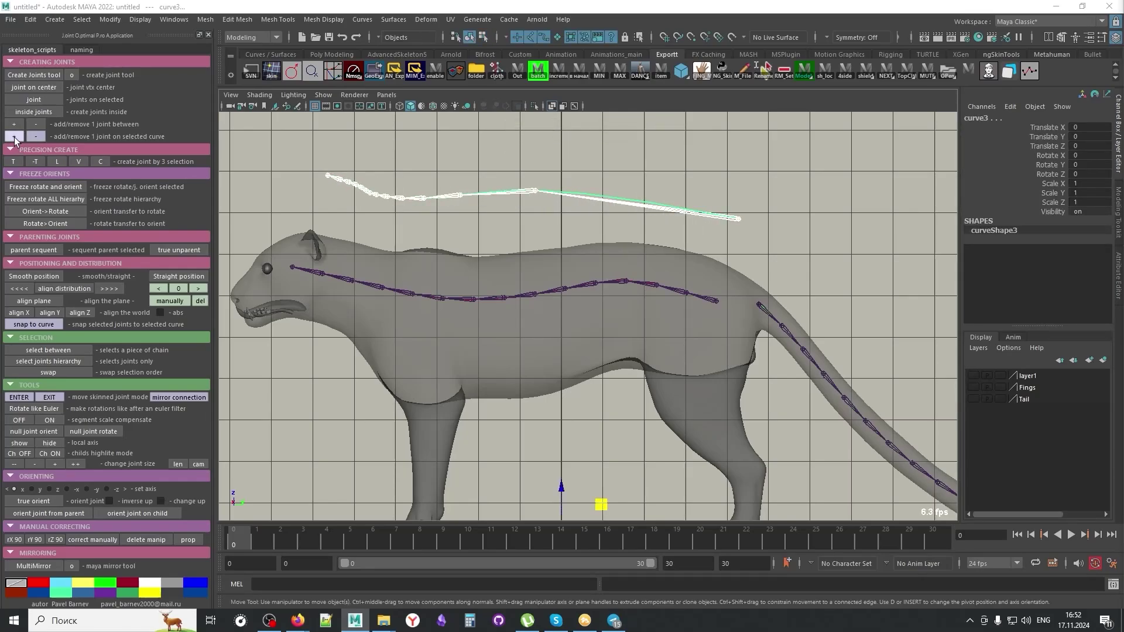
click(14, 136)
click(14, 137)
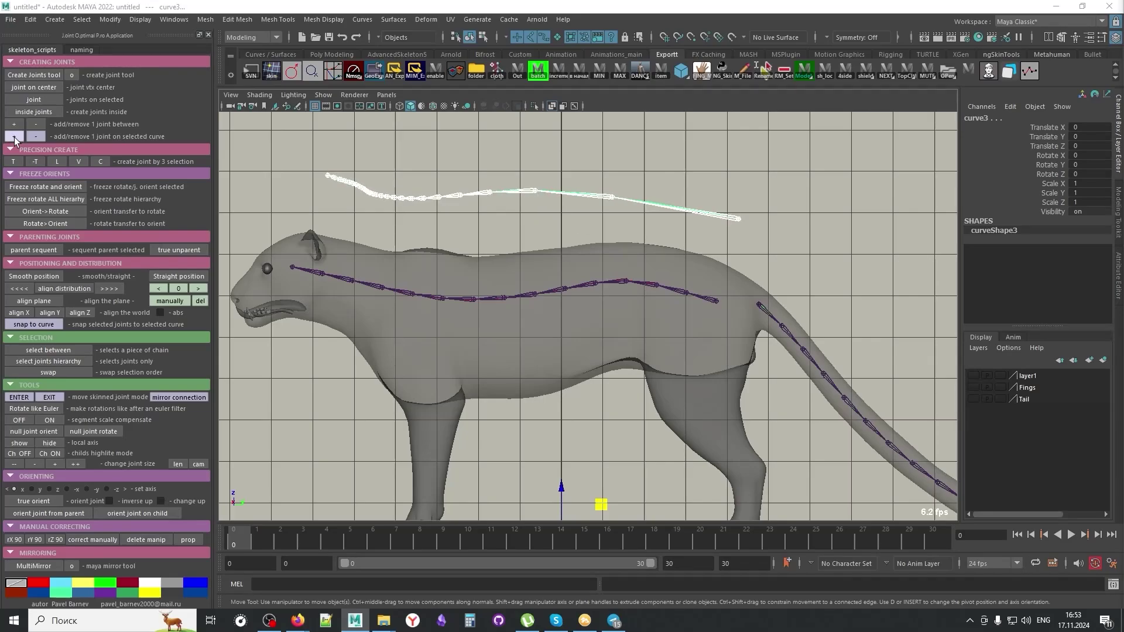
Step: Examine the control vertices clustered at the head end of the new curve and compare them with the joint spacing
scroll(451, 196, up, 3)
alt+middle_drag(451, 196, 518, 237)
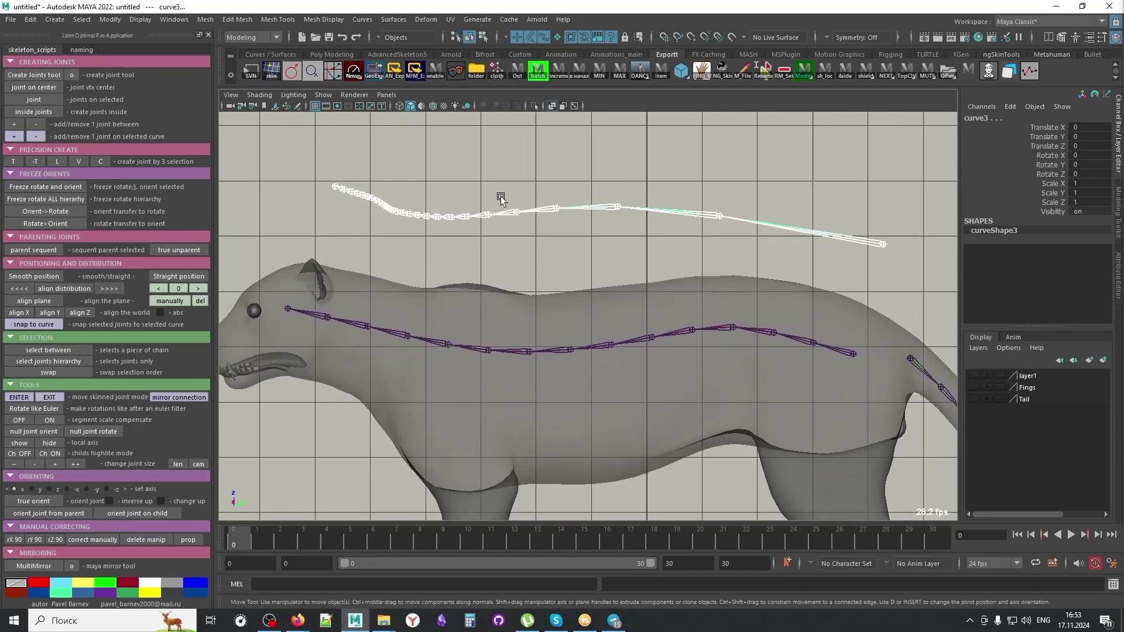
click(760, 220)
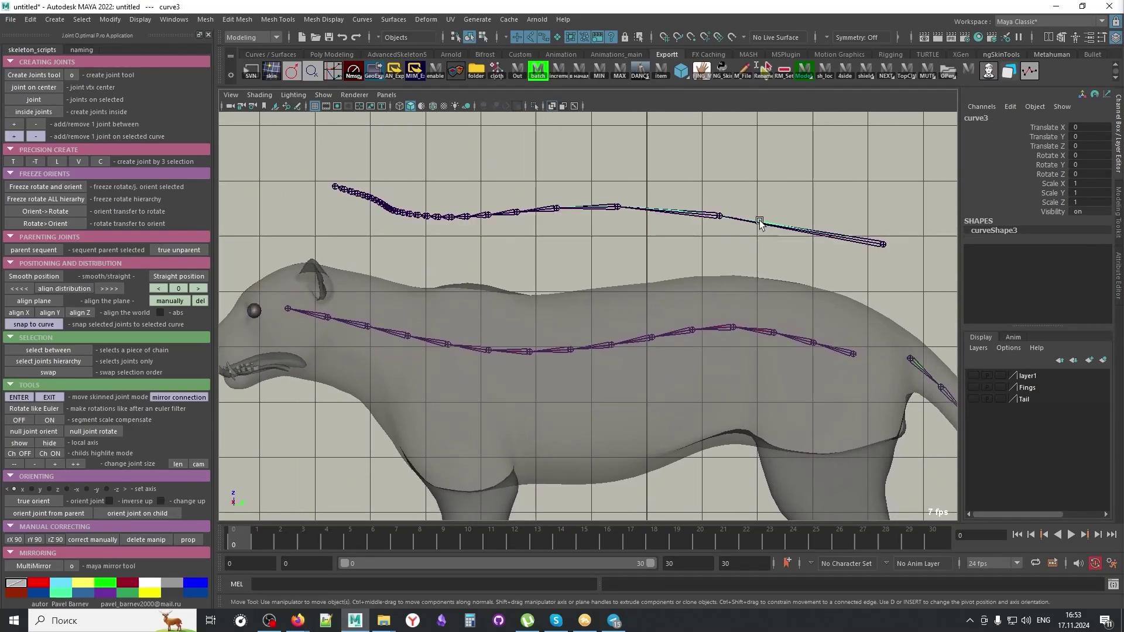
key(F8)
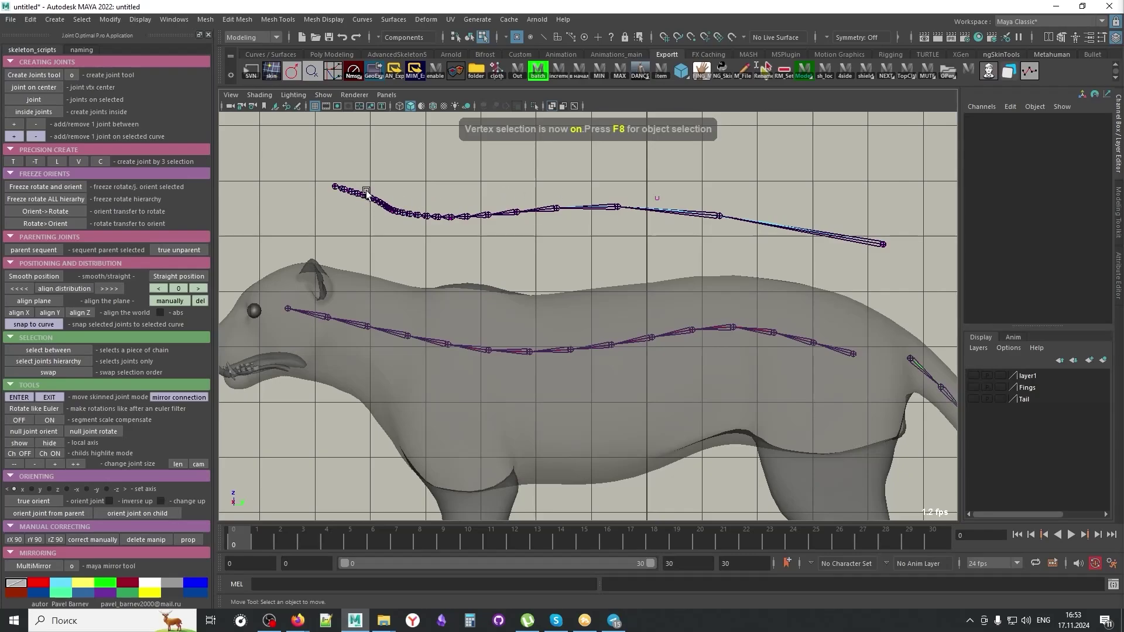
drag(296, 160, 501, 248)
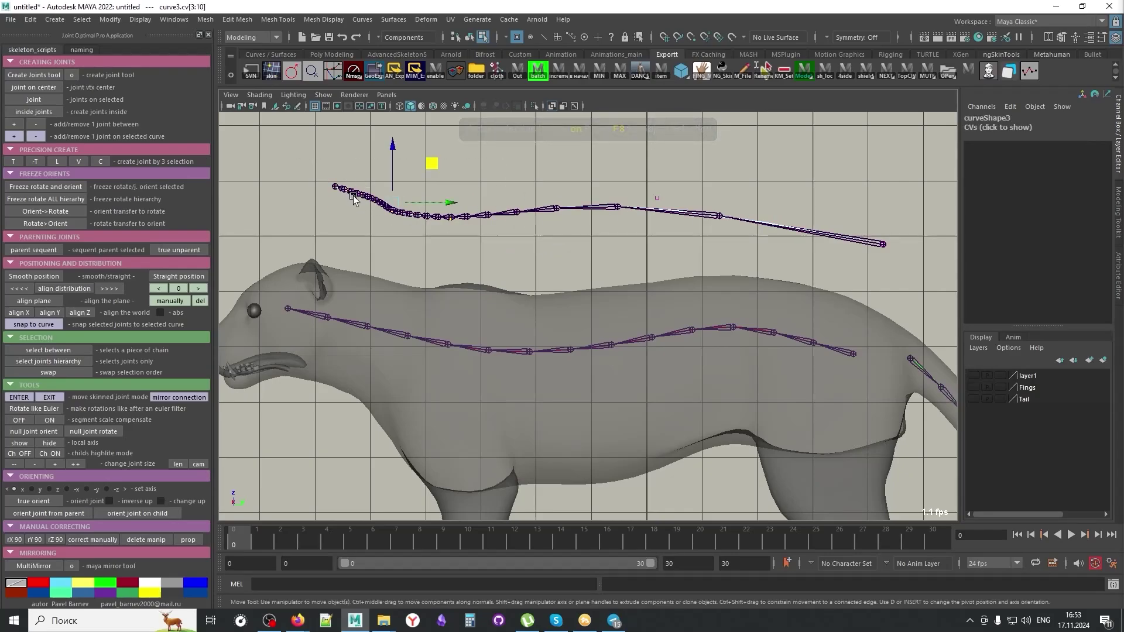
key(F8)
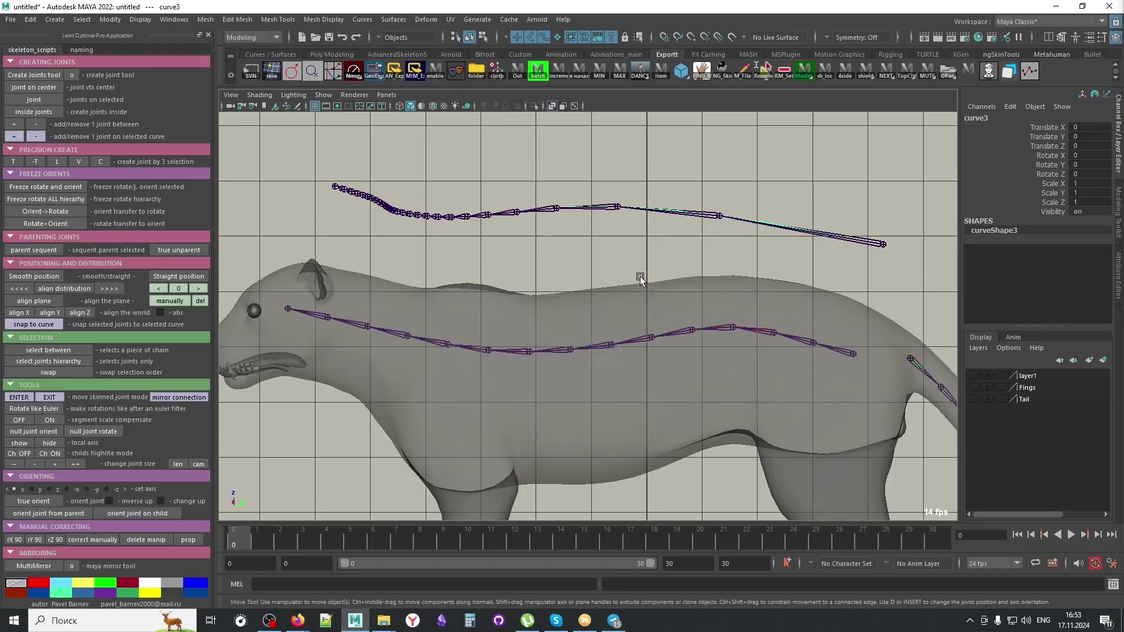
Step: Delete the joint chain on the curve above the back and rebuild that curve uniformly with 10 spans and cubic degree
click(841, 240)
key(Delete)
drag(826, 209, 806, 279)
click(362, 19)
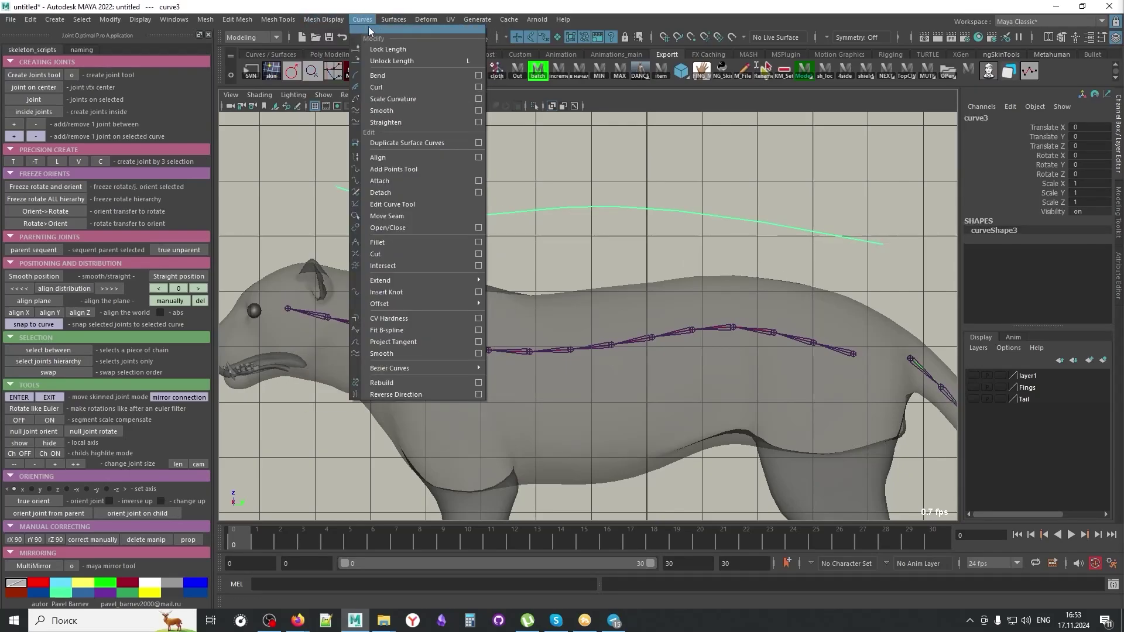
mouse_move(412, 369)
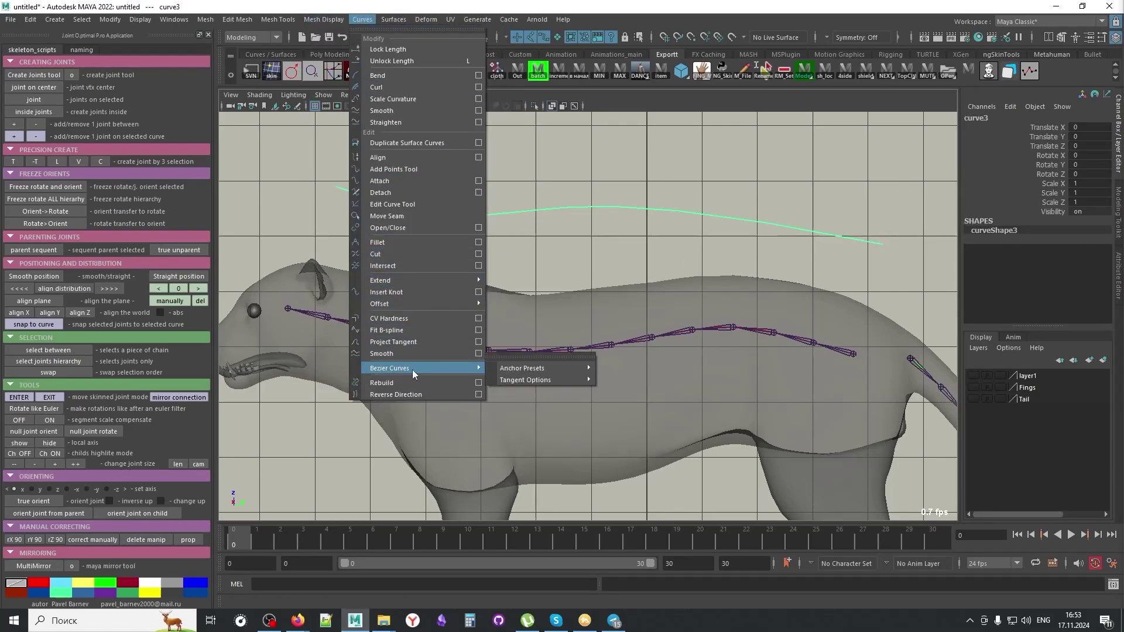
click(477, 382)
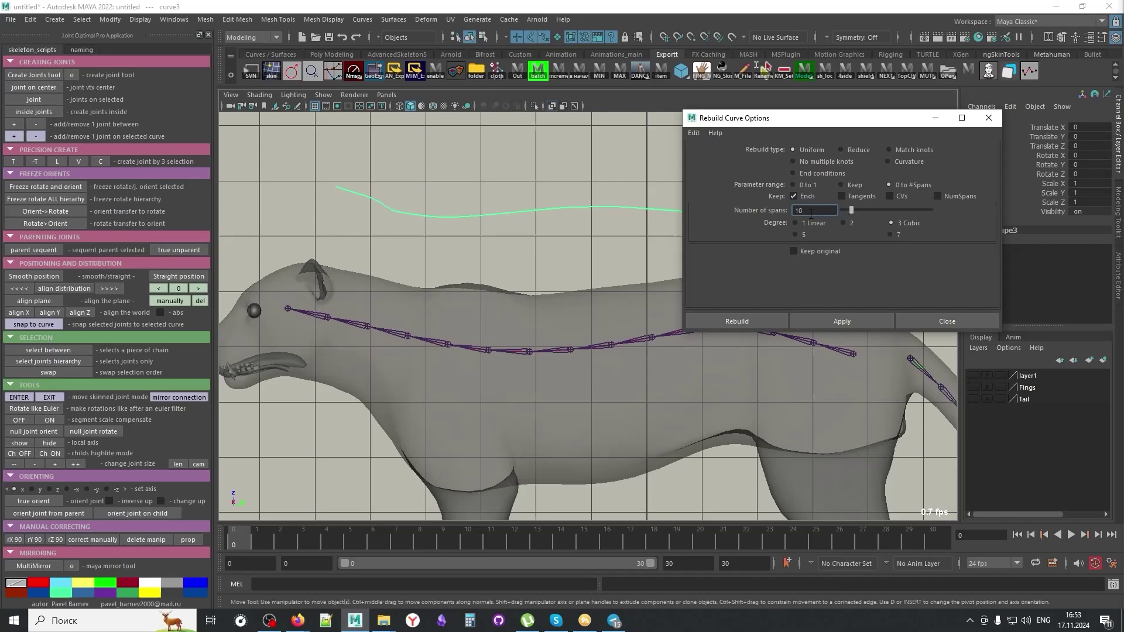
click(746, 314)
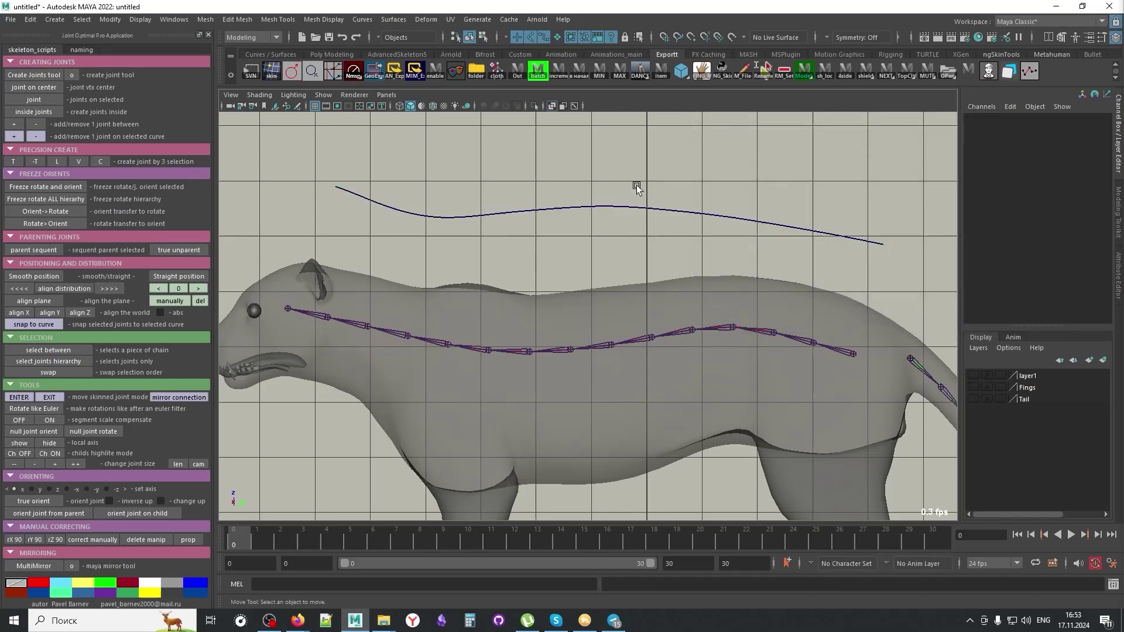
Step: Check the rebuilt curve's control vertices and add a chain of about 17 joints along the curve
key(F8)
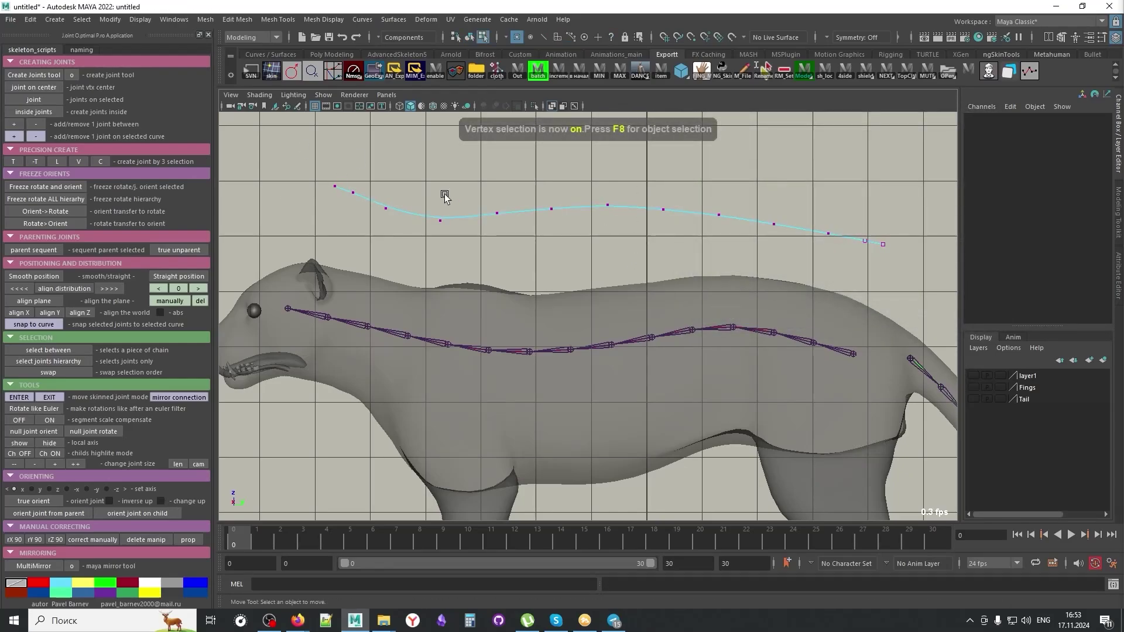
key(F8)
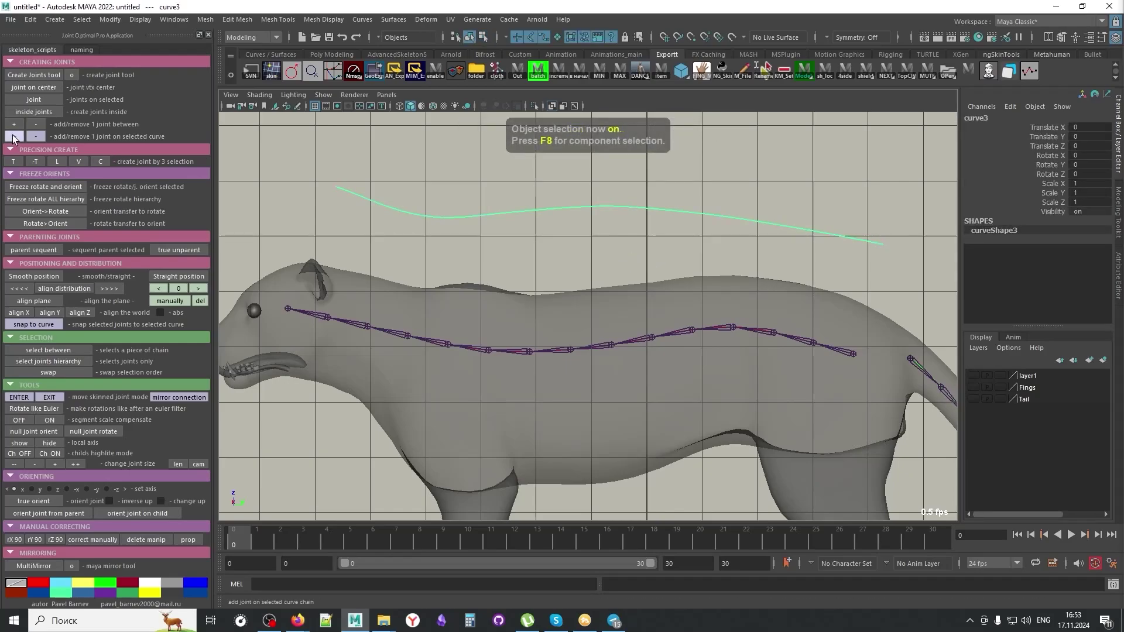
click(14, 137)
click(13, 137)
click(14, 137)
click(14, 137)
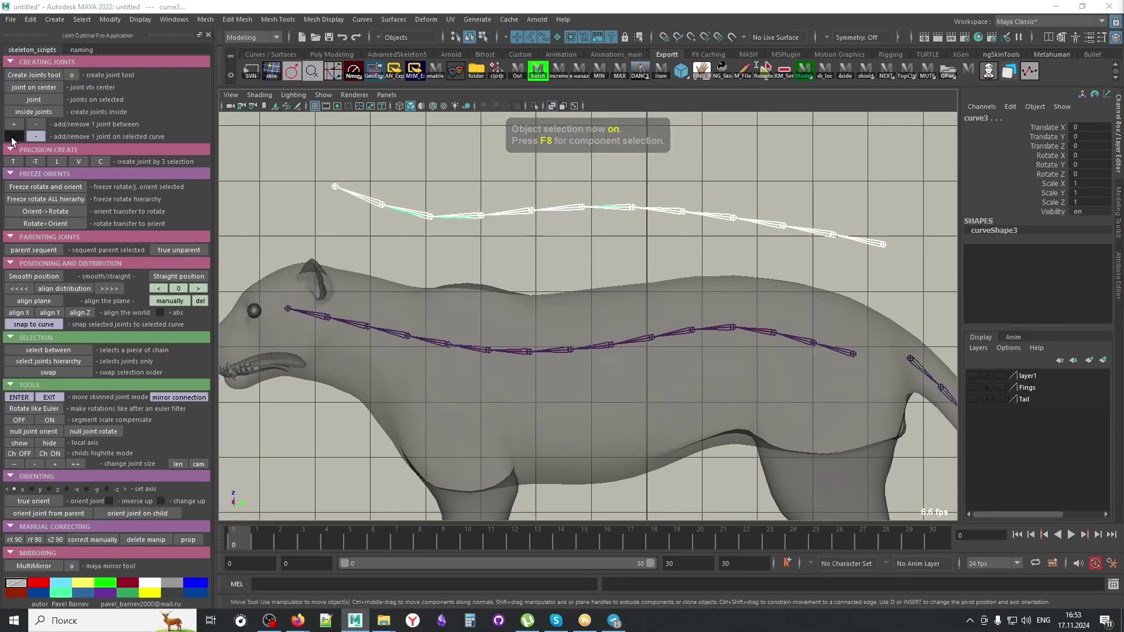
click(14, 138)
click(14, 137)
click(13, 138)
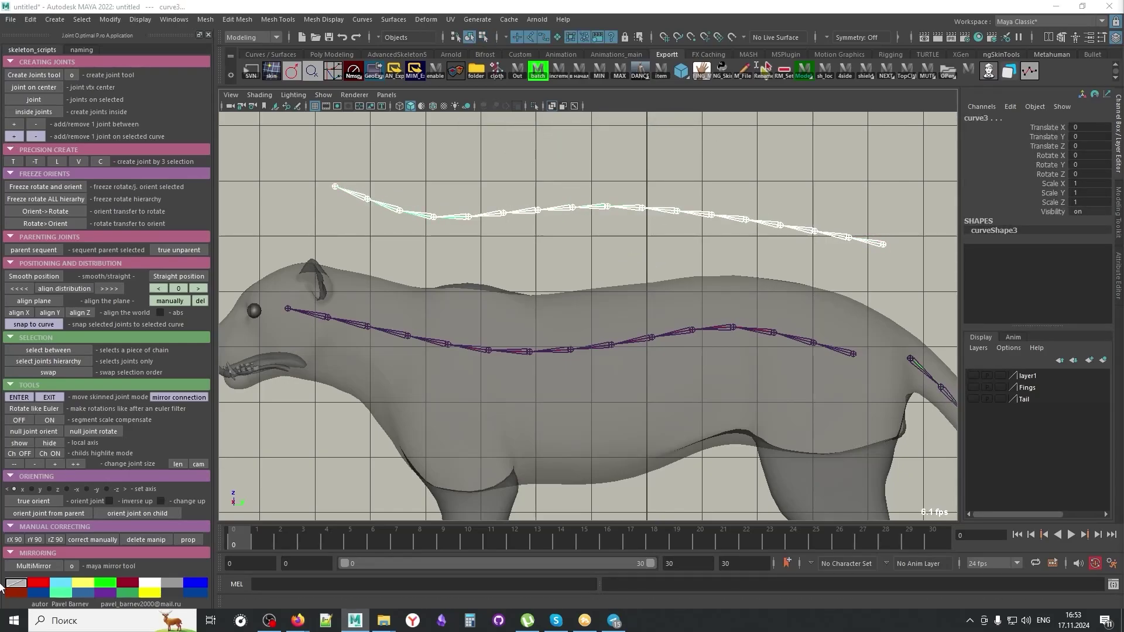
mouse_move(570, 316)
alt+middle_down()
mouse_move(580, 272)
mouse_move(580, 288)
mouse_move(570, 264)
mouse_move(556, 299)
alt+middle_up()
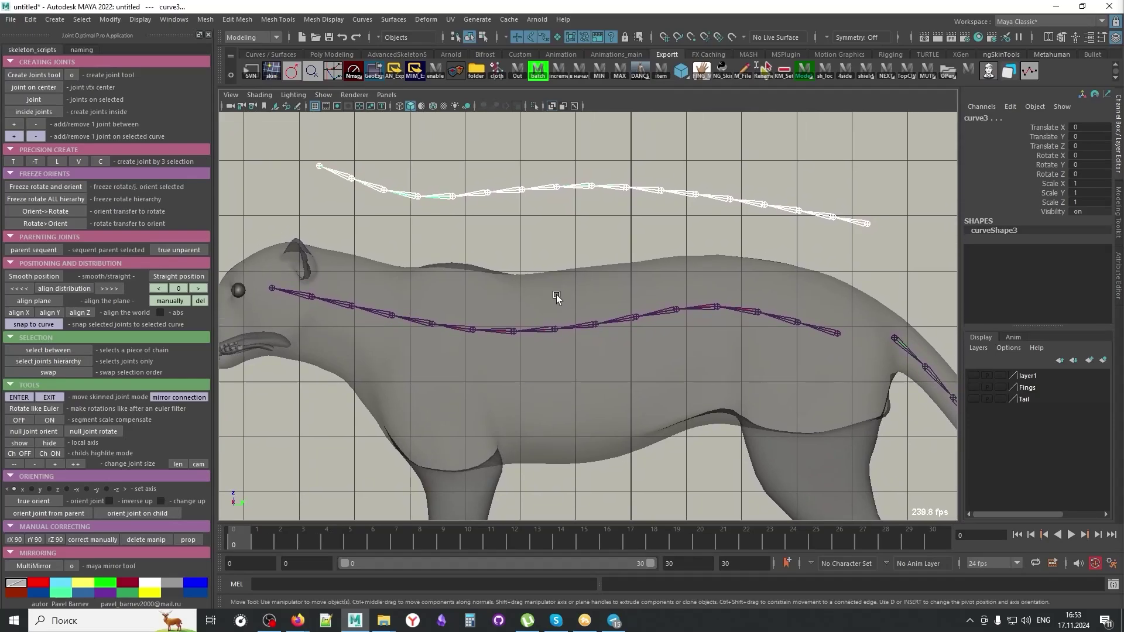
drag(753, 237, 775, 156)
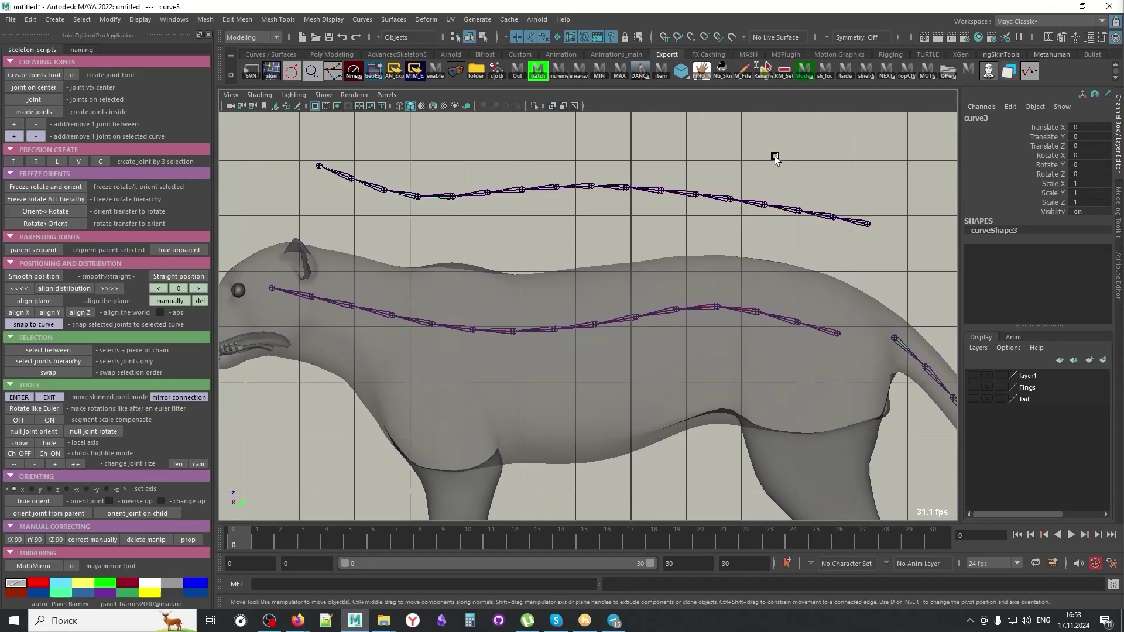
Step: Delete the rebuilt curve and its joint chain above the back, and select all joints of the spine chain inside the body
key(Delete)
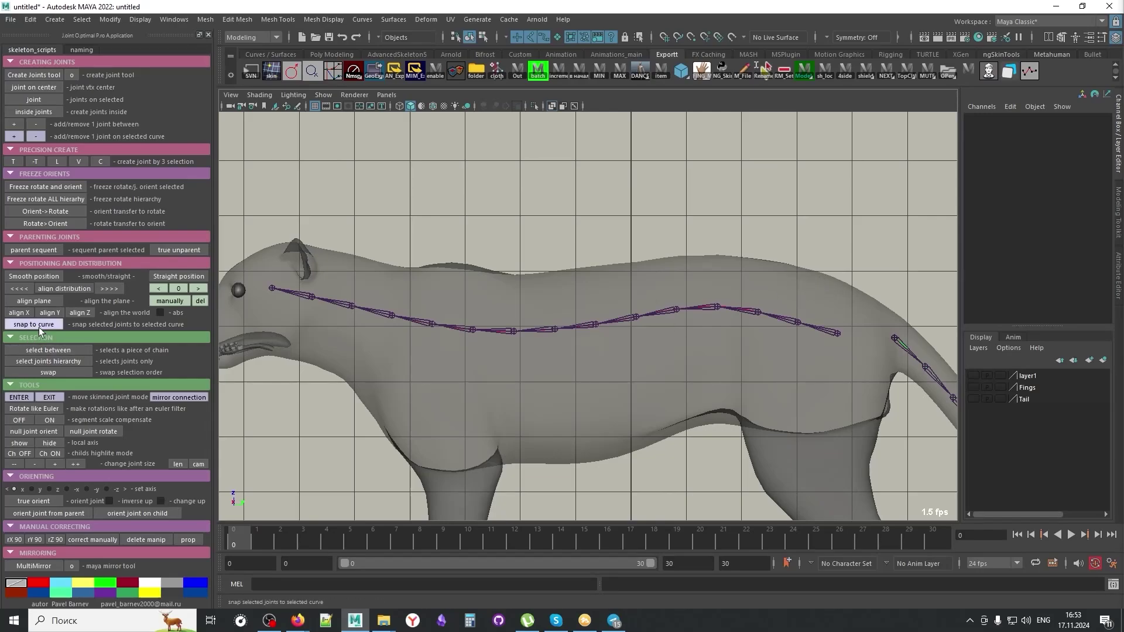
click(826, 332)
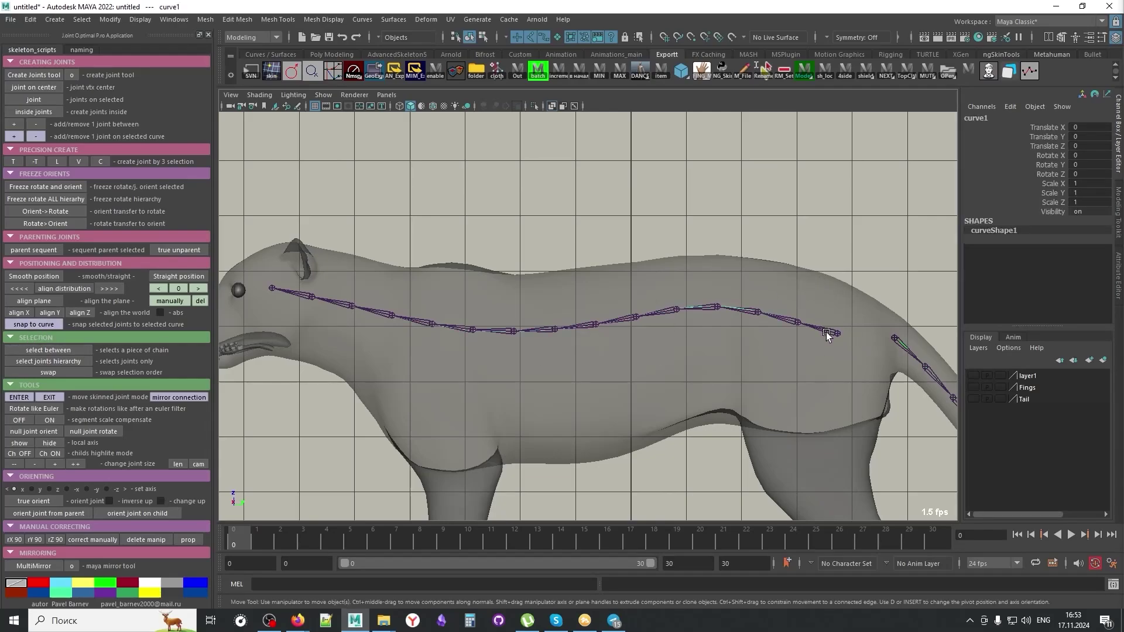
click(828, 336)
key(h)
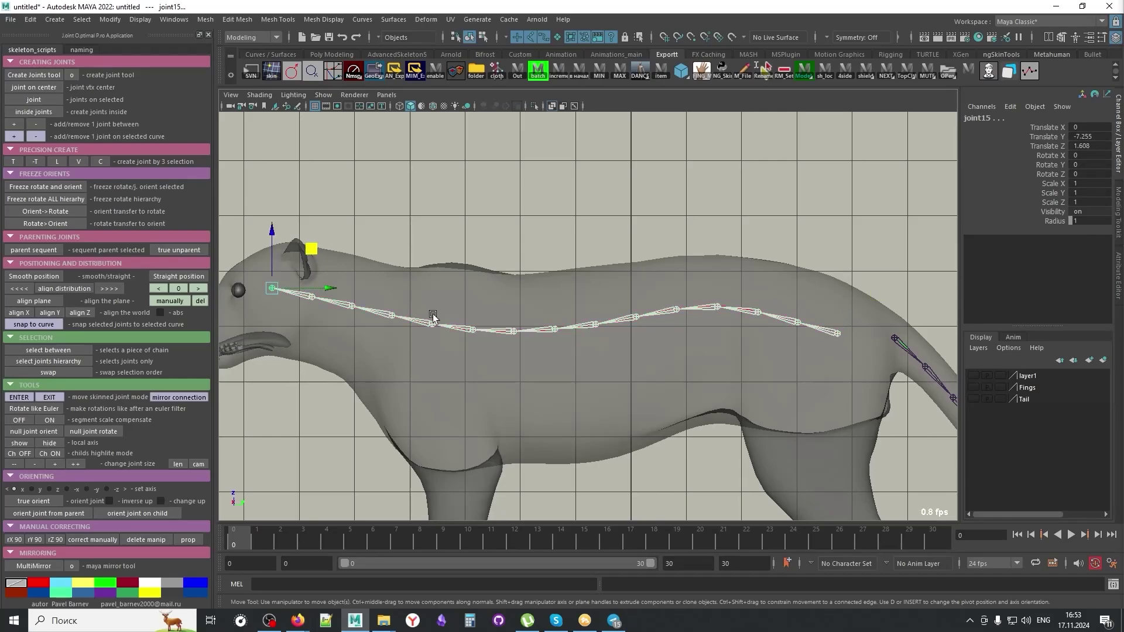
alt+middle_drag(647, 328, 665, 303)
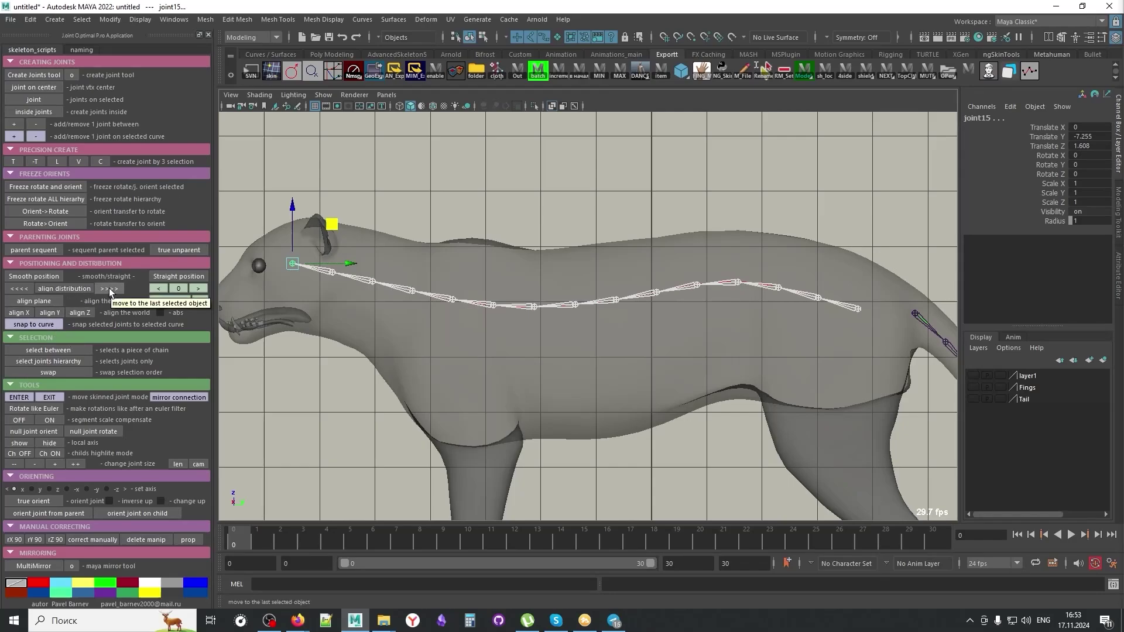
Step: Shift the spine joints' distribution toward the head so their spacing tightens at the head and widens toward the hips
click(20, 289)
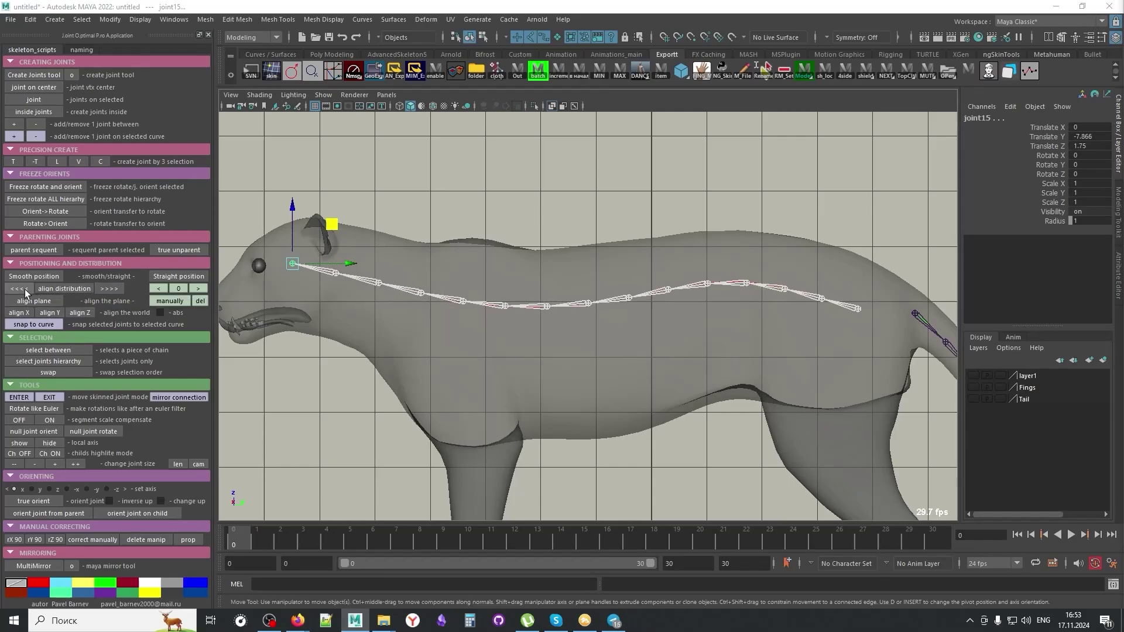
click(106, 290)
click(106, 289)
click(107, 290)
click(107, 290)
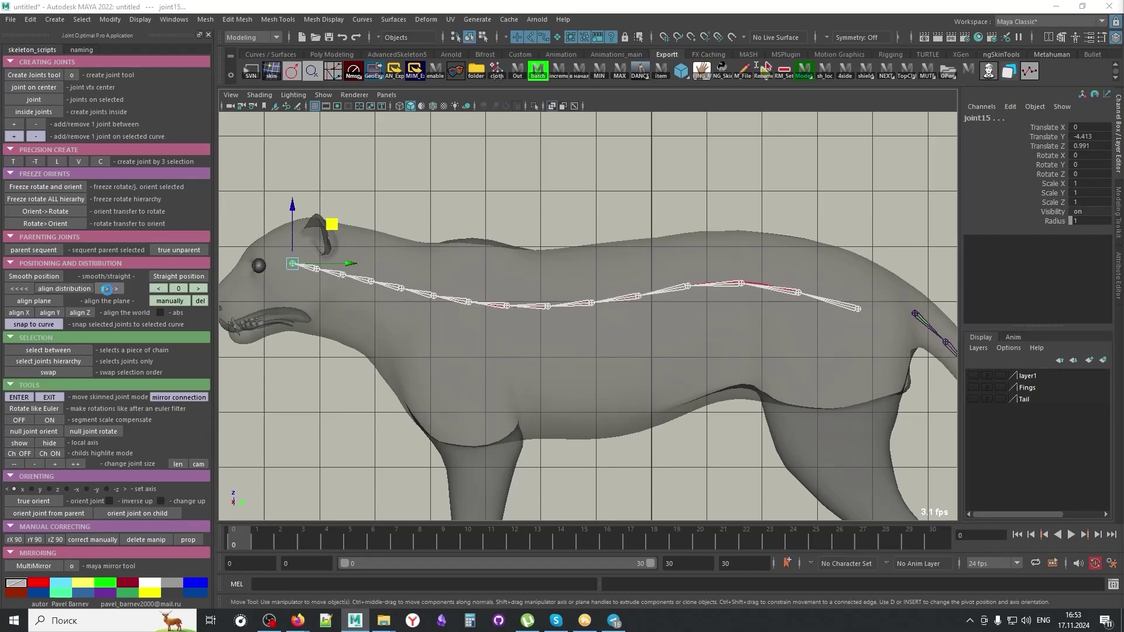
click(107, 289)
click(106, 290)
click(106, 290)
click(106, 290)
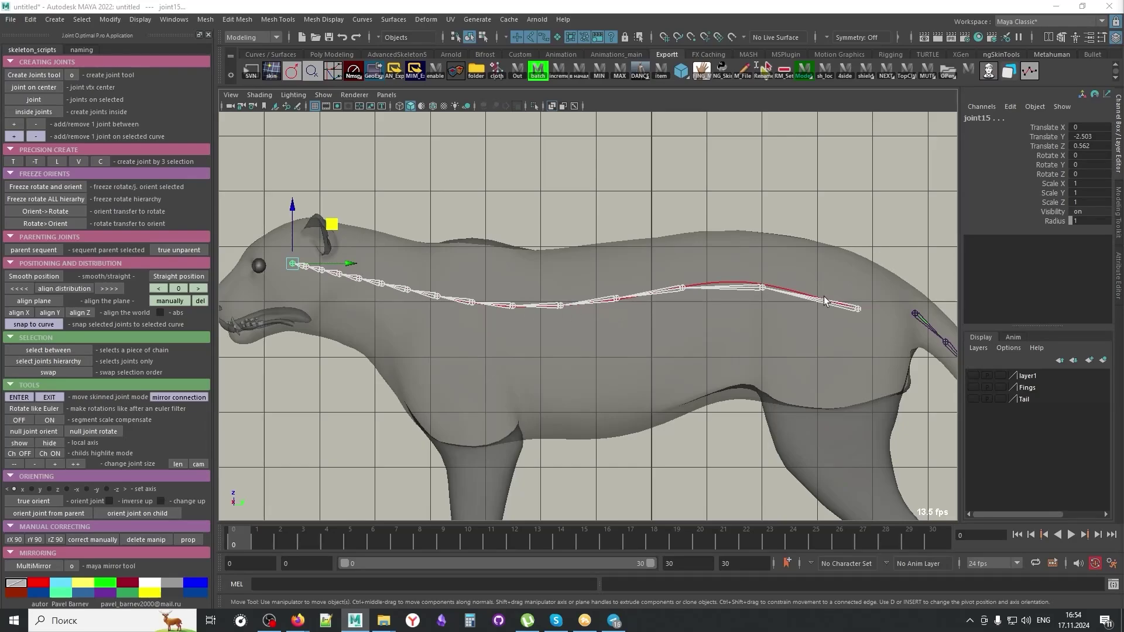
Step: Examine how far the redistributed spine joints near the hips deviate from the curve
alt+right_drag(758, 296, 880, 306)
alt+middle_drag(860, 300, 656, 289)
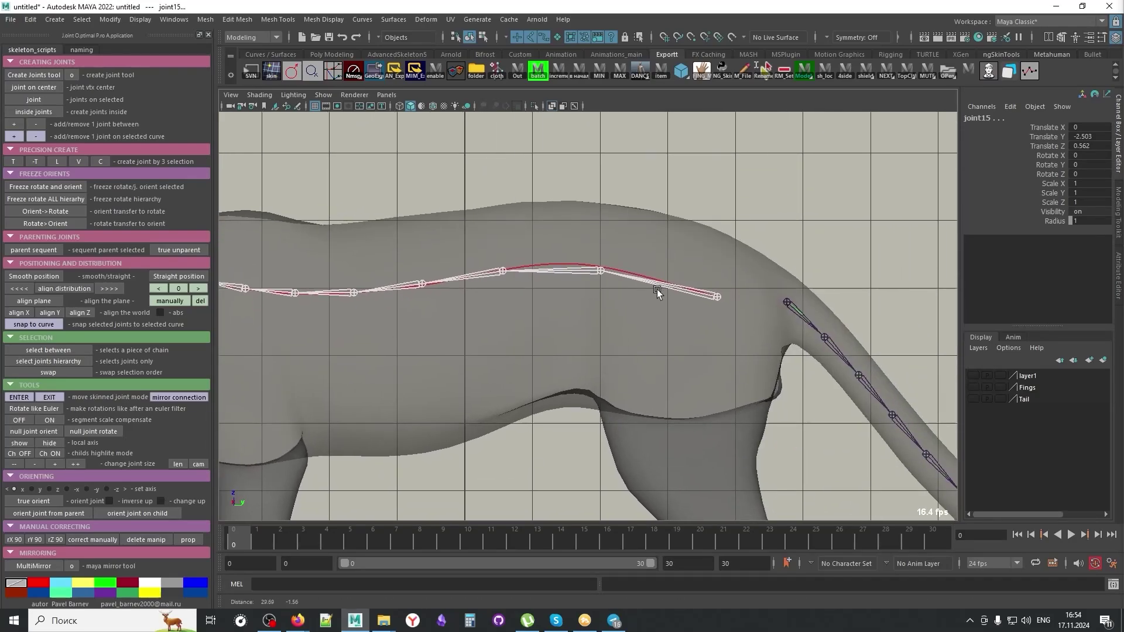
alt+right_drag(657, 289, 995, 330)
alt+right_drag(629, 237, 767, 233)
alt+middle_drag(689, 222, 686, 262)
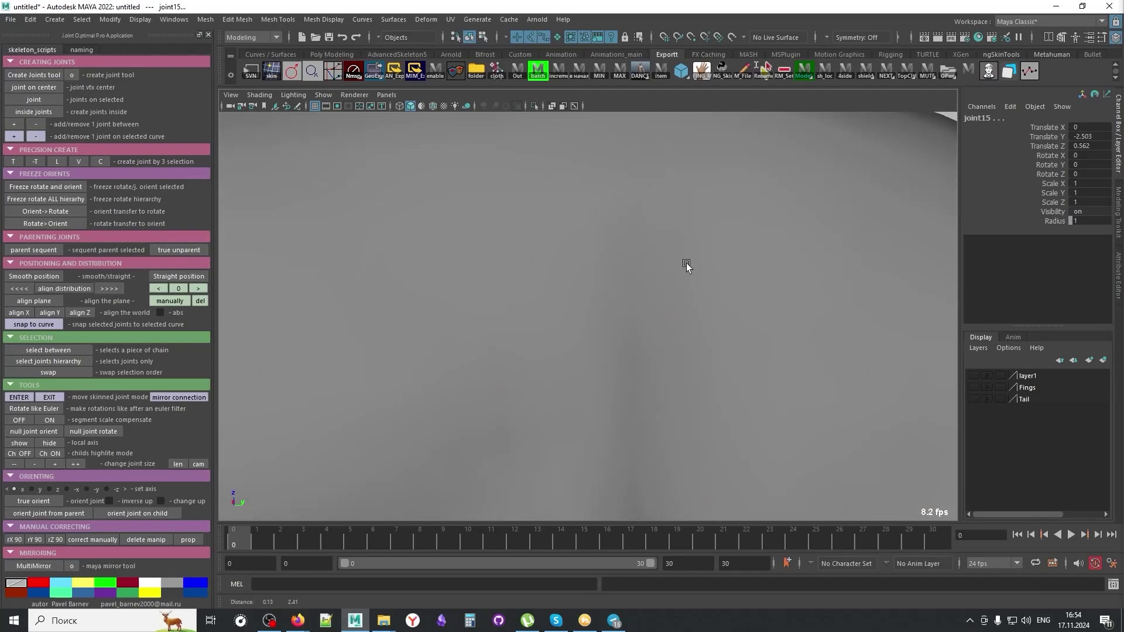
alt+right_drag(686, 262, 624, 244)
scroll(669, 266, down, 6)
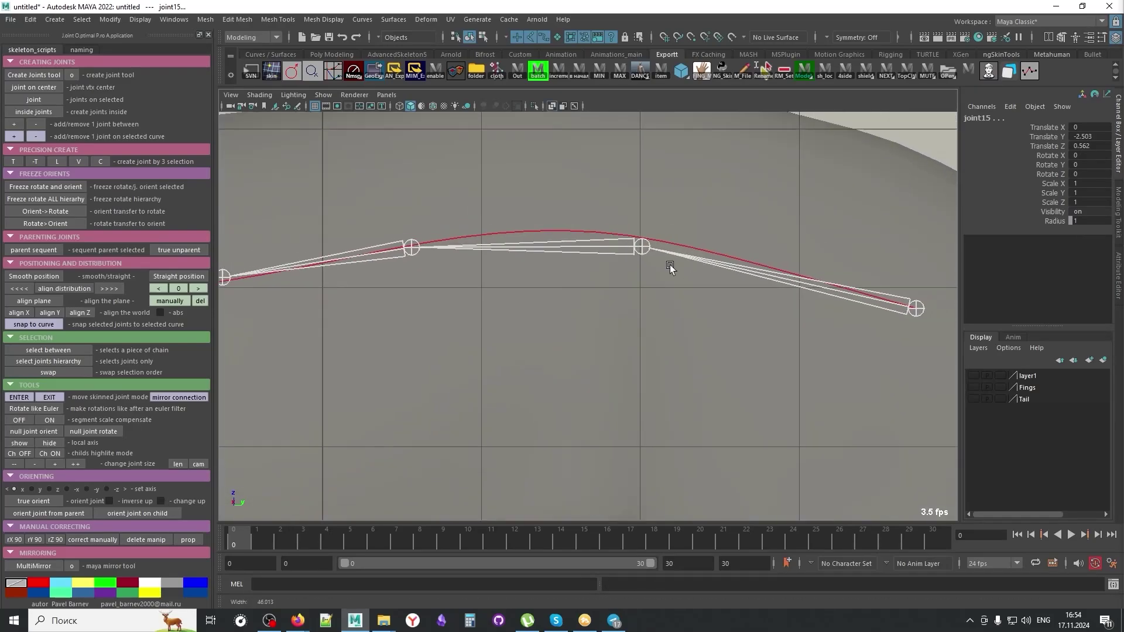
alt+middle_drag(545, 281, 564, 272)
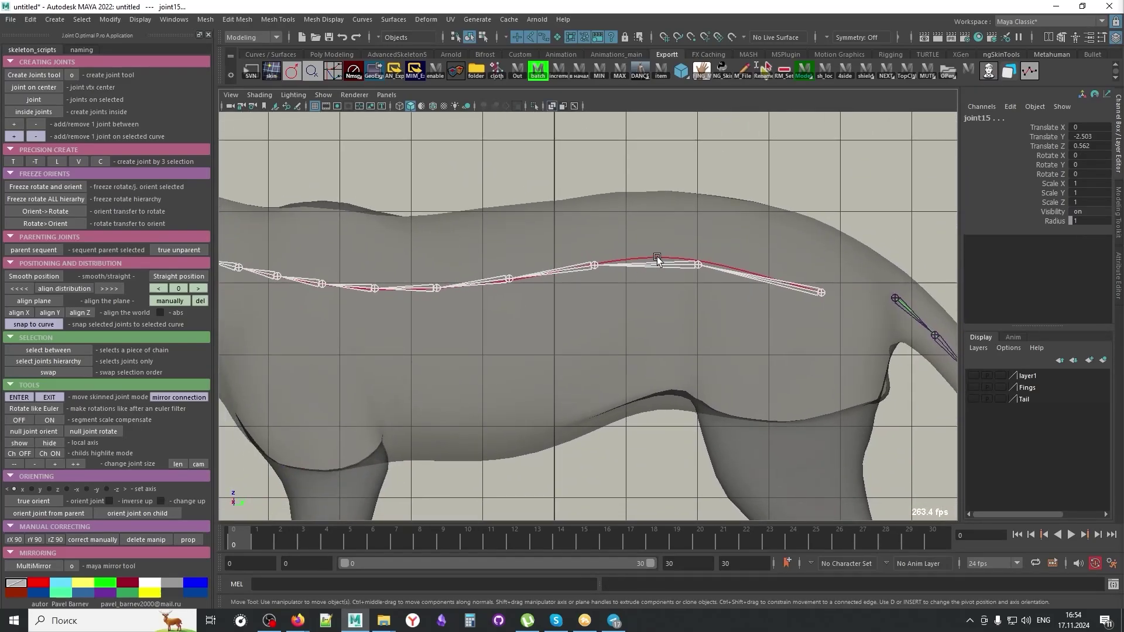
Step: Add the spine curve to the joint selection and snap the redistributed joints onto it
shift+click(656, 257)
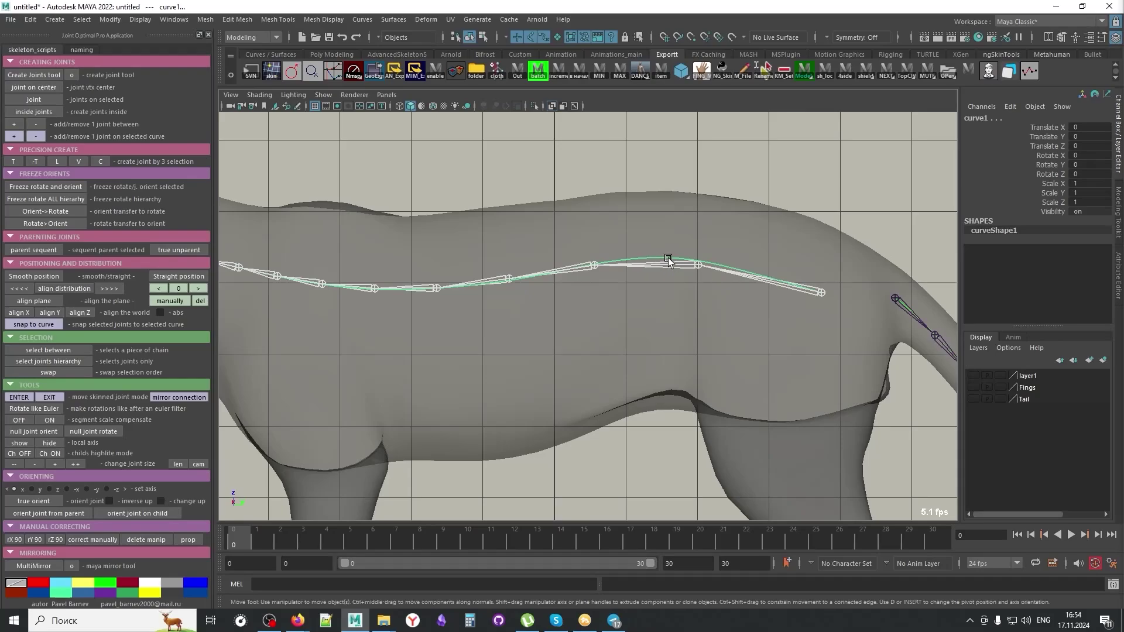
click(39, 324)
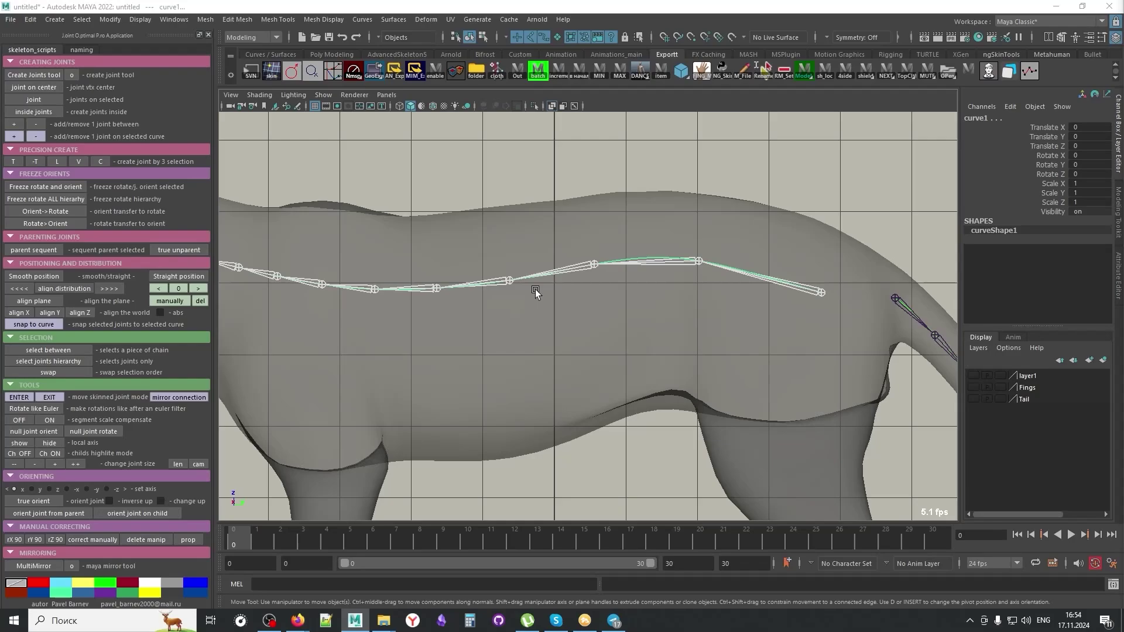
alt+right_drag(535, 289, 474, 275)
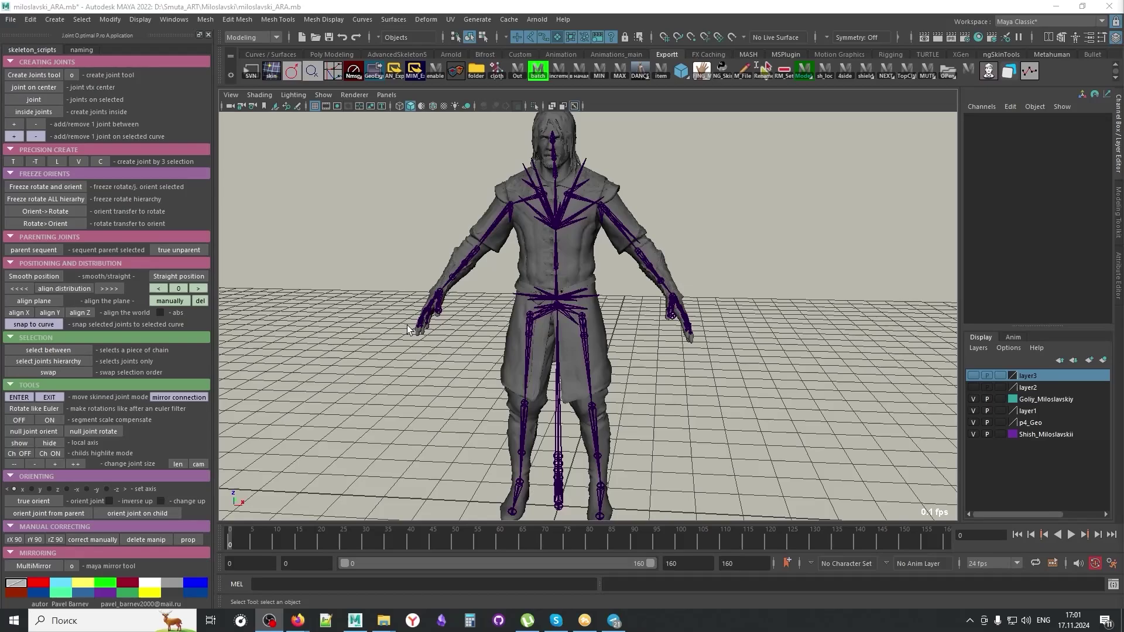
Step: Test the skinned character's left index finger by rotating joint index_L2 about Y, undo the rotation and clear the selection
alt+right_drag(480, 316, 596, 356)
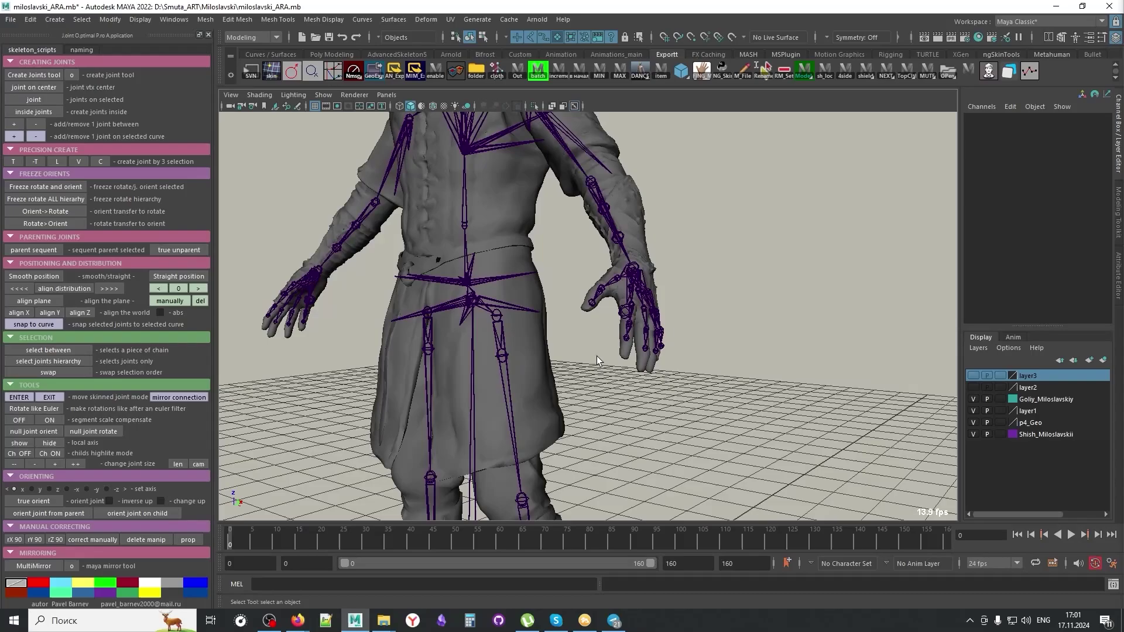
alt+drag(595, 356, 687, 377)
click(676, 360)
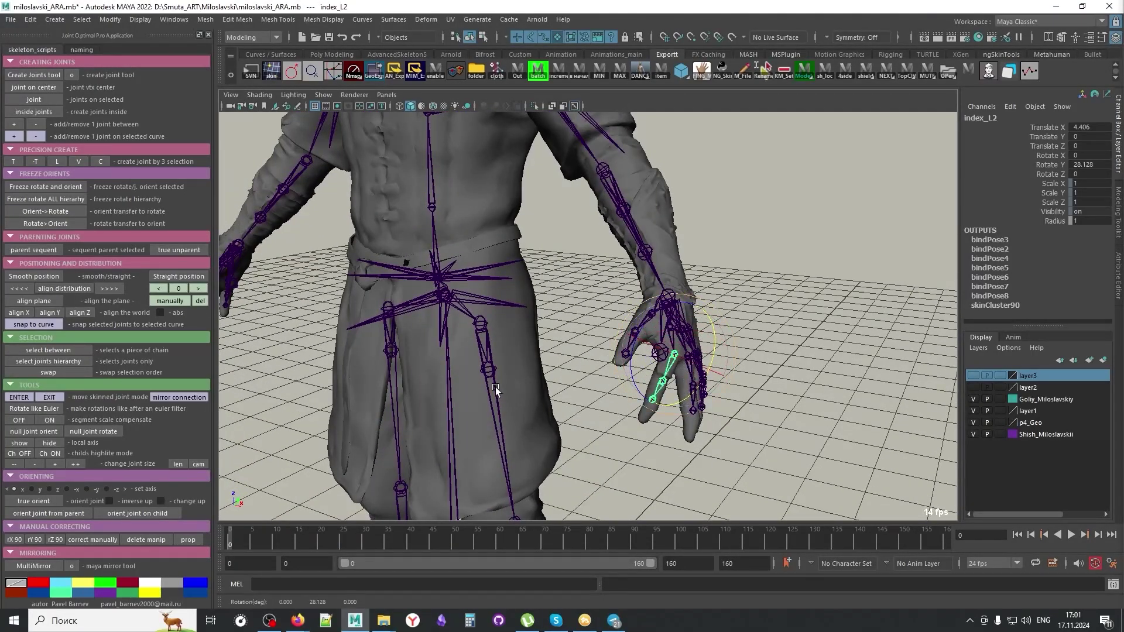
scroll(495, 388, down, 3)
alt+drag(495, 388, 606, 402)
key(ctrl+z)
alt+middle_drag(825, 422, 845, 404)
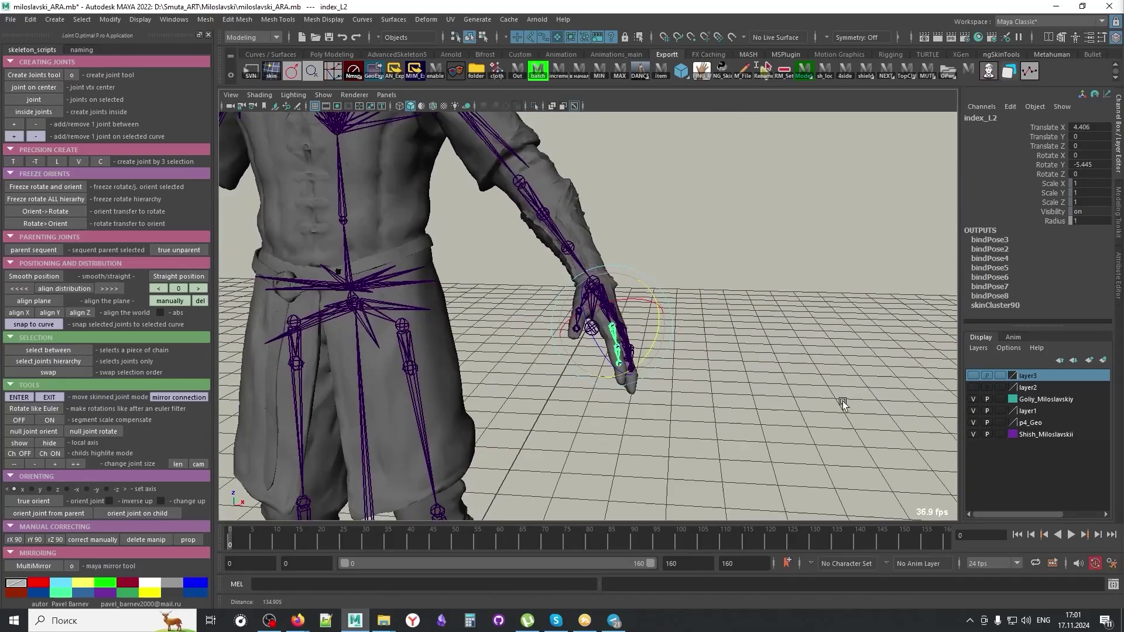
alt+drag(845, 404, 711, 404)
alt+middle_drag(711, 403, 693, 406)
alt+drag(693, 407, 718, 409)
click(762, 418)
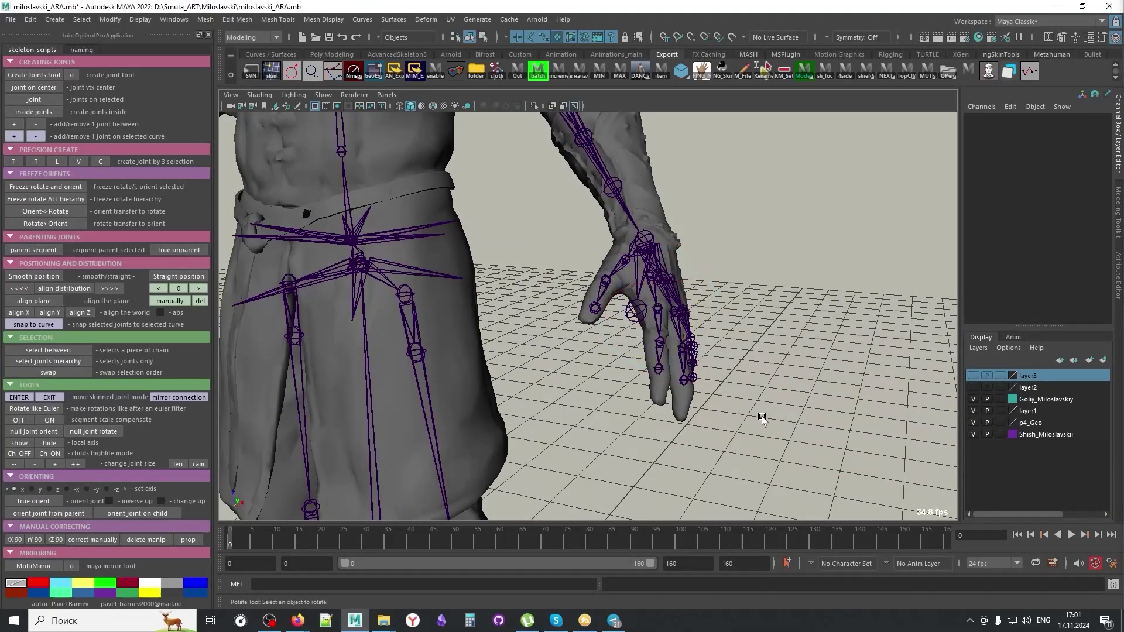
Step: Enter move skinned joint mode, try rotating the left index finger joint index_L2, and undo the rotation
alt+right_drag(762, 419, 645, 359)
alt+drag(645, 359, 685, 394)
alt+middle_drag(685, 392, 685, 404)
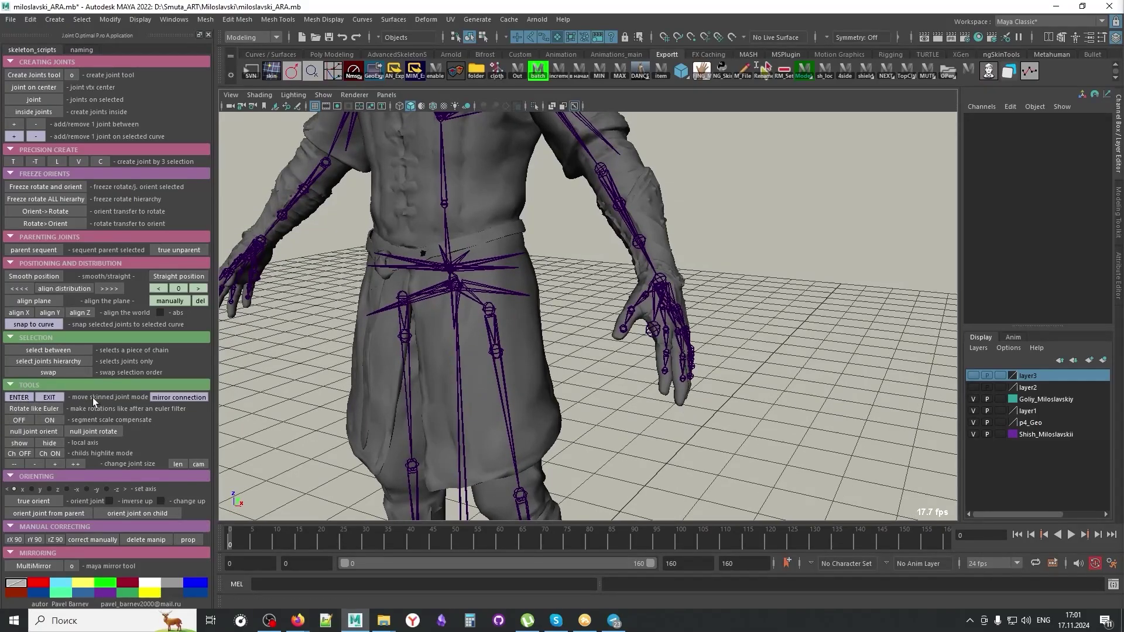
click(19, 398)
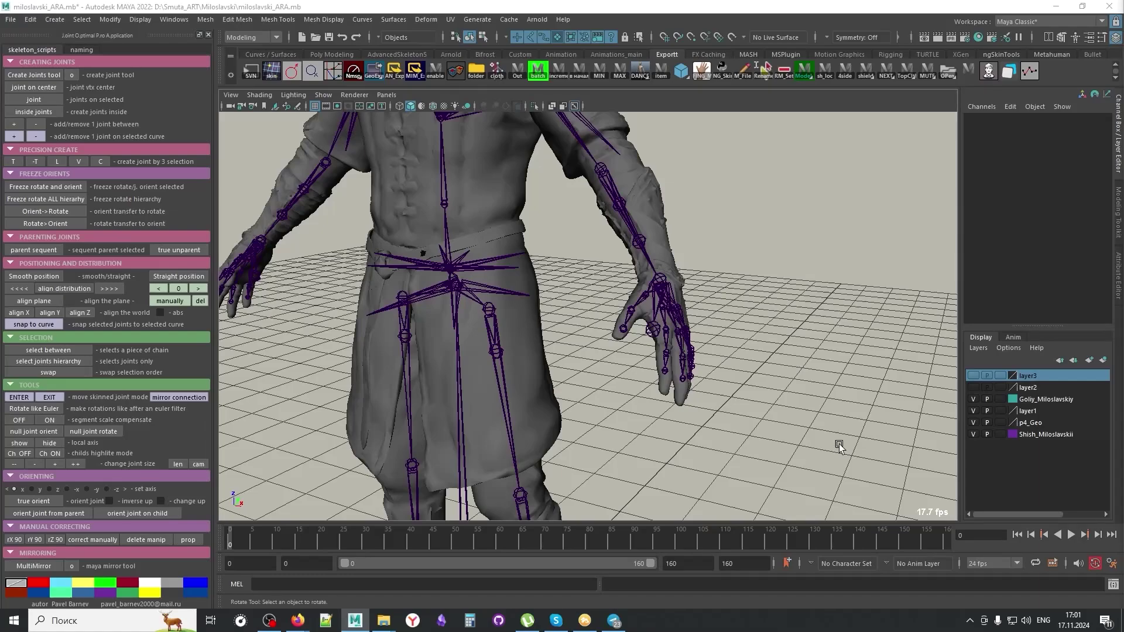
click(664, 333)
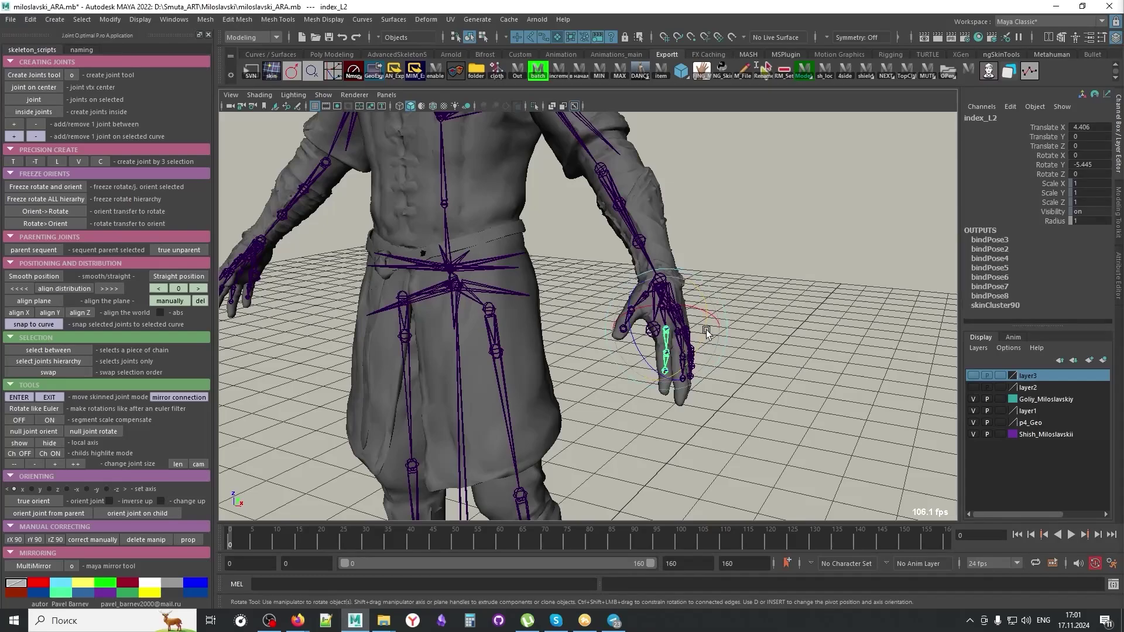
mouse_move(705, 329)
mouse_down()
mouse_move(673, 356)
mouse_move(702, 336)
mouse_up()
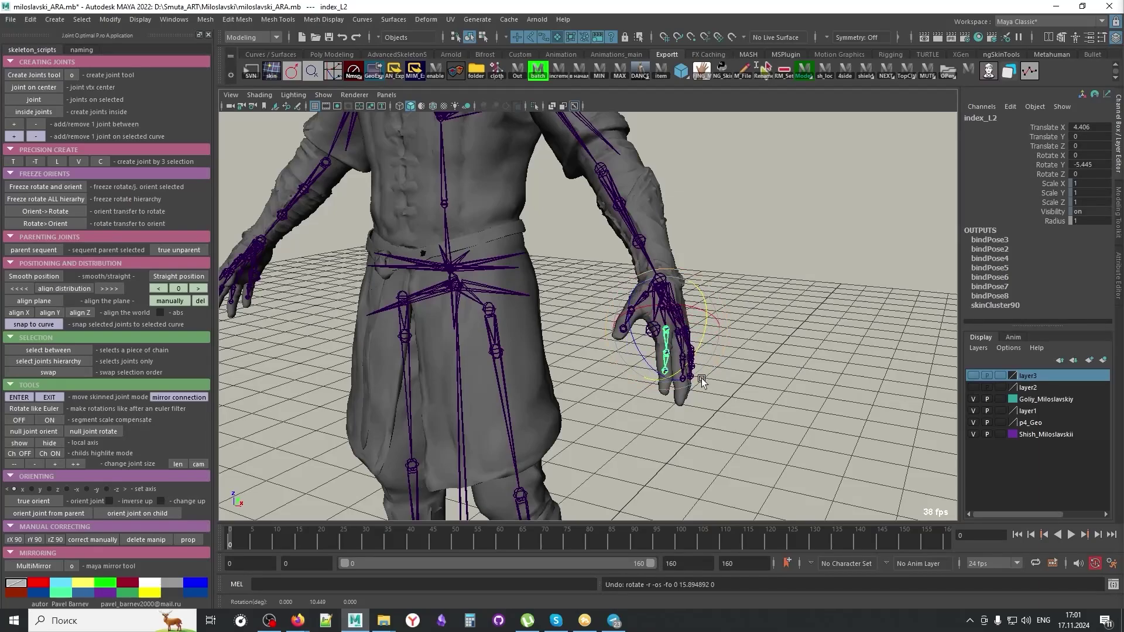
alt+right_drag(702, 379, 824, 389)
alt+drag(821, 390, 808, 386)
alt+right_drag(808, 388, 758, 375)
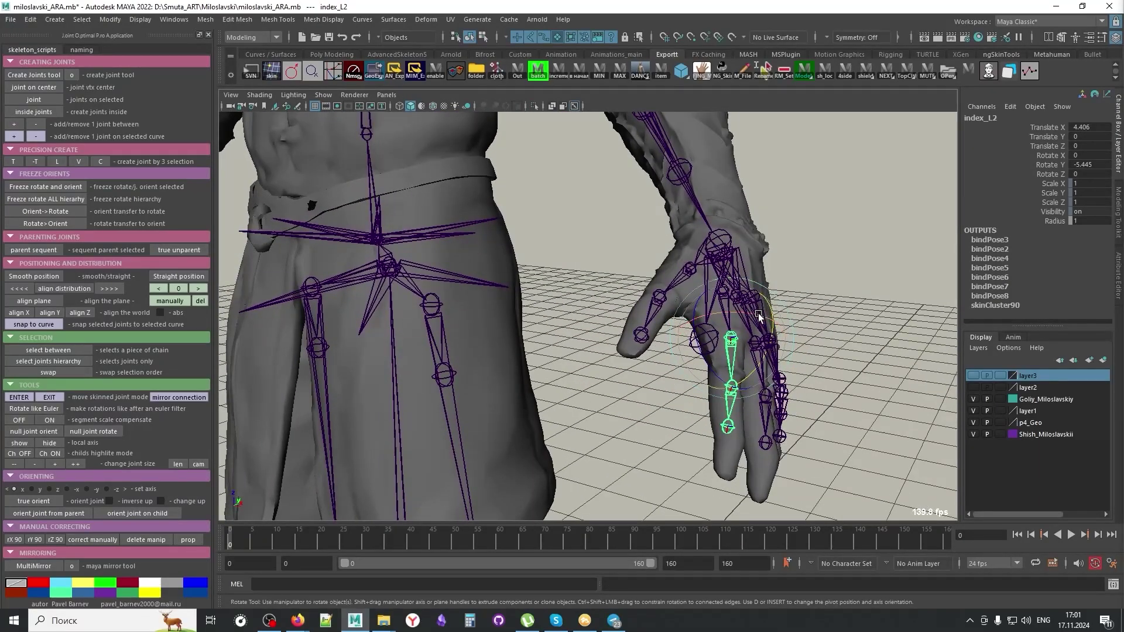
Step: Try moving the left index finger joint index_L3 in move skinned joint mode and undo the move
click(852, 389)
click(730, 391)
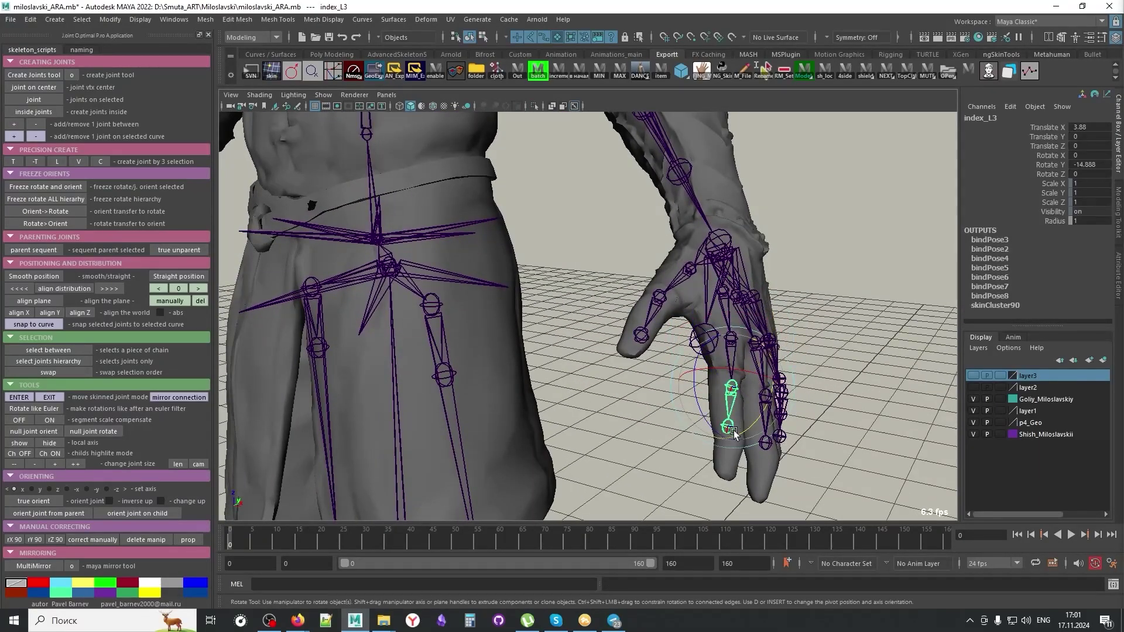
alt+drag(733, 393, 824, 418)
key(w)
middle_drag(837, 430, 862, 429)
key(ctrl+z)
alt+drag(798, 440, 653, 302)
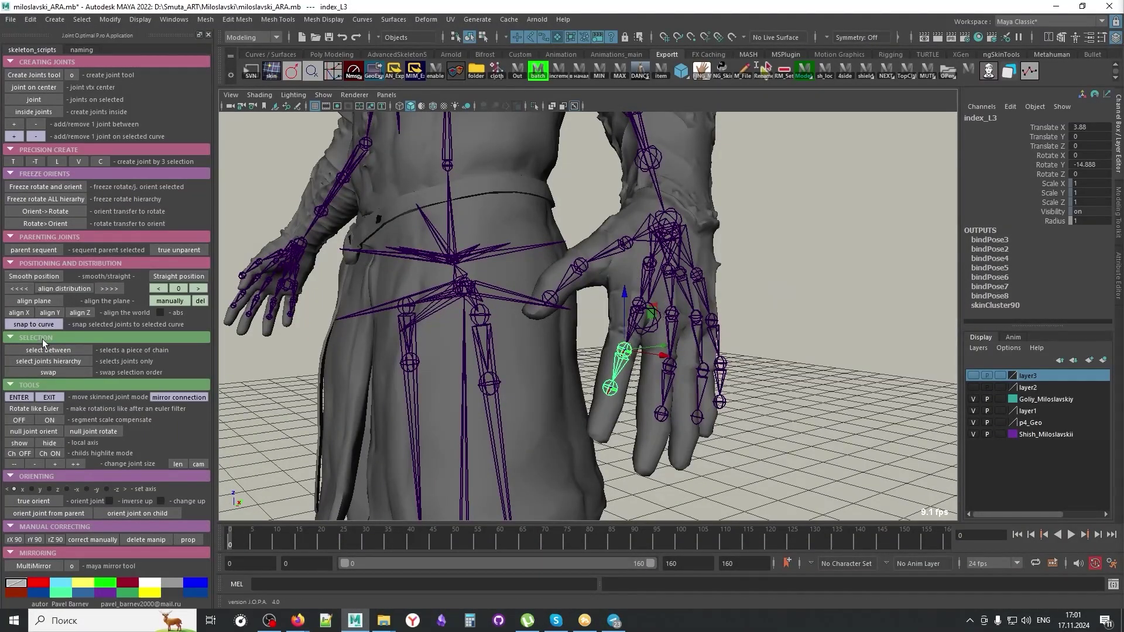
Step: Exit move skinned joint mode, test rotating joint index_L3 about Y, and undo the rotation
click(60, 403)
alt+drag(658, 414, 752, 429)
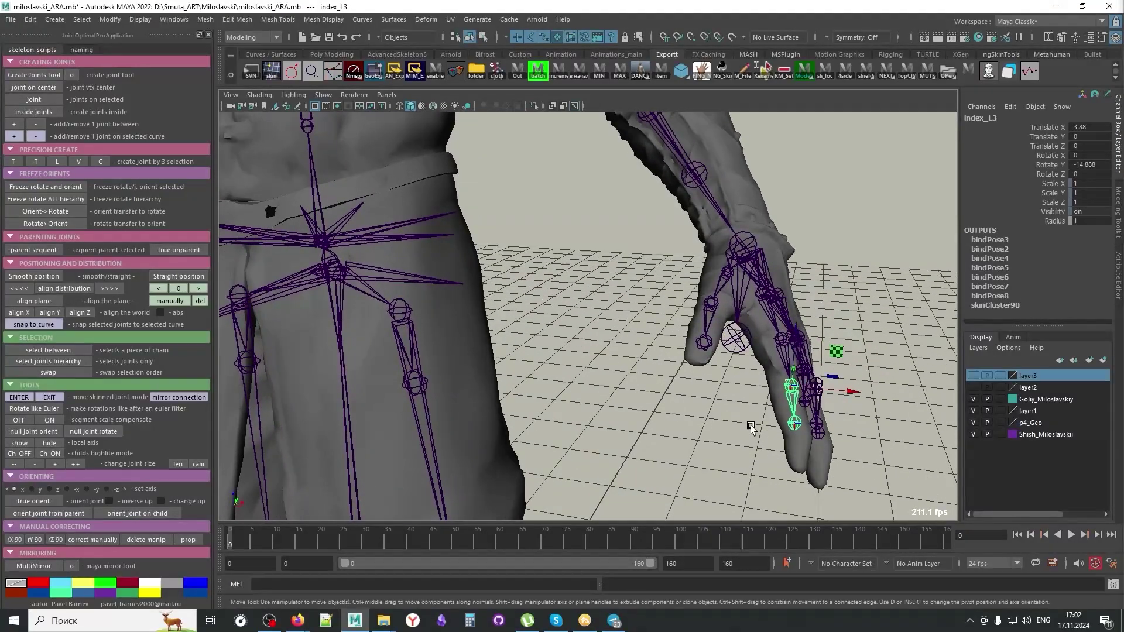
key(e)
drag(839, 367, 828, 362)
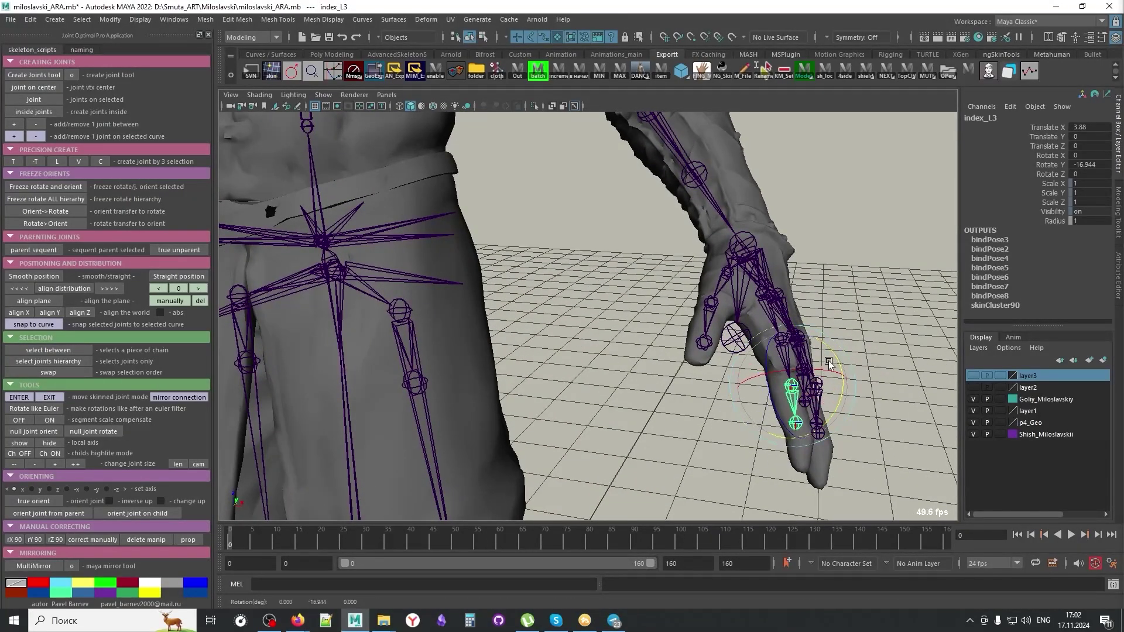
key(ctrl+z)
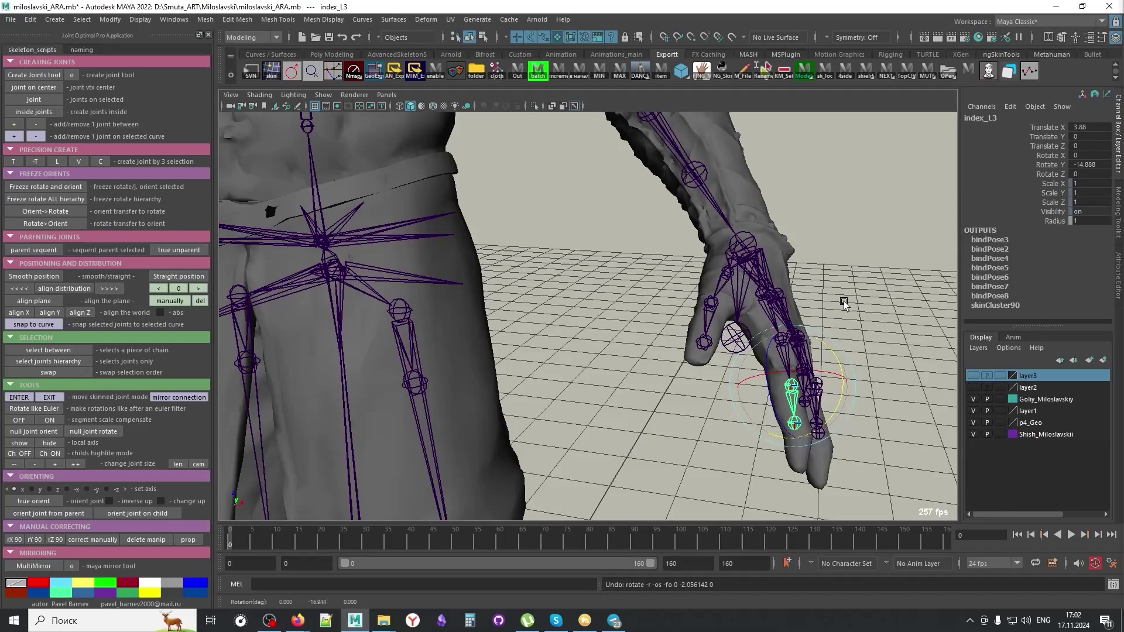
Step: Open the mirror connection options beside the left hand and check the source and target name suffixes _L and _R
alt+right_drag(745, 324, 655, 310)
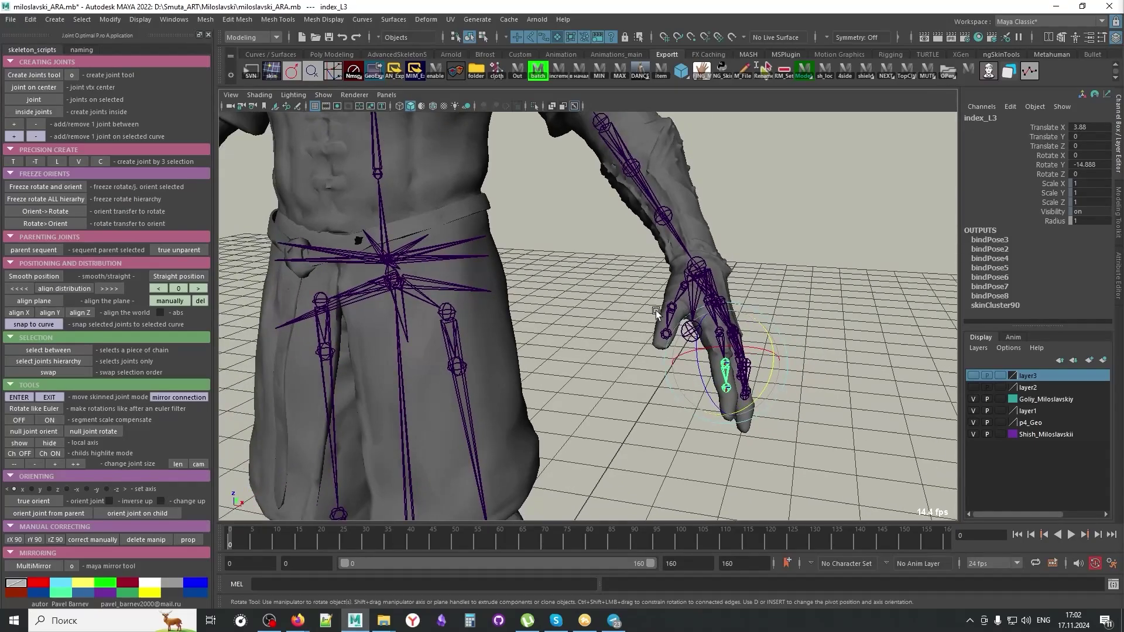
alt+drag(655, 310, 681, 400)
alt+right_drag(681, 402, 604, 381)
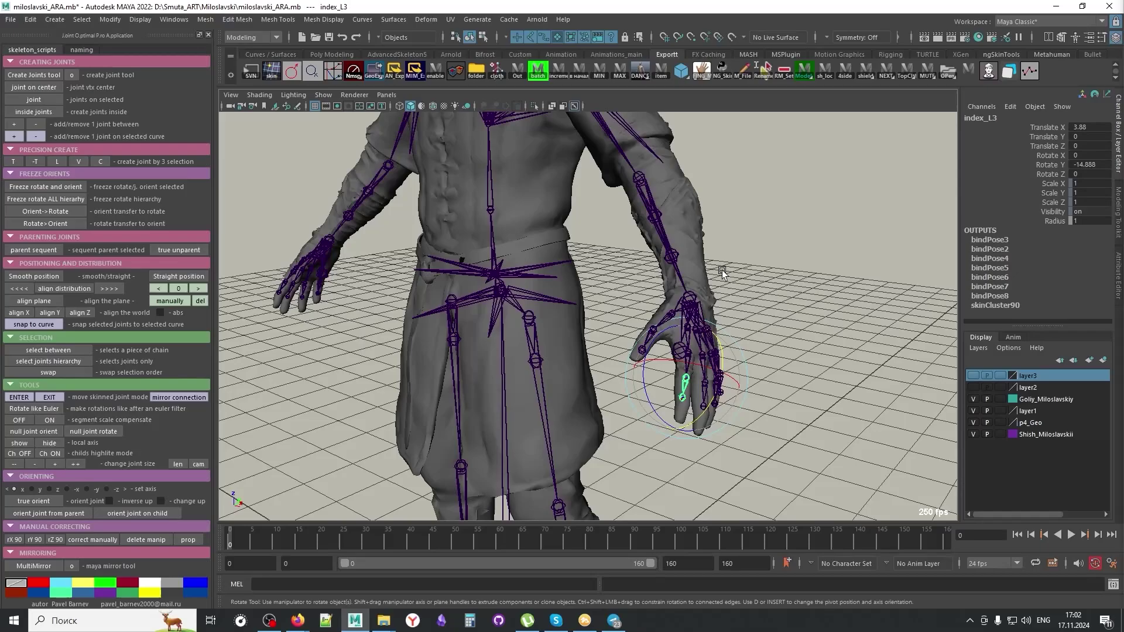
scroll(726, 278, up, 2)
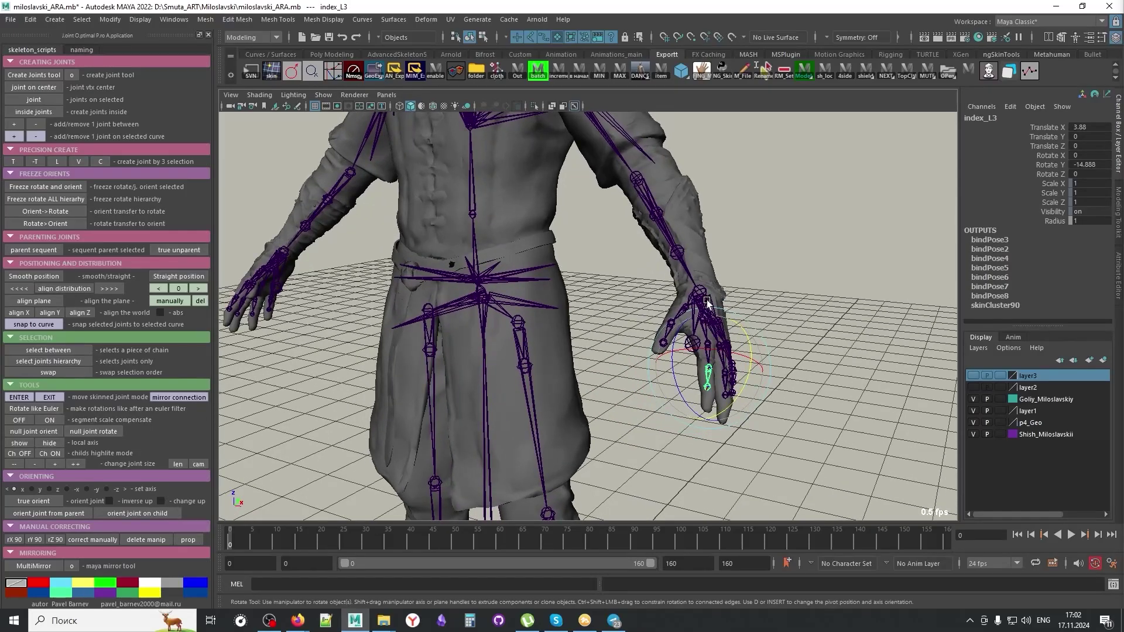
scroll(772, 293, up, 2)
scroll(776, 294, down, 3)
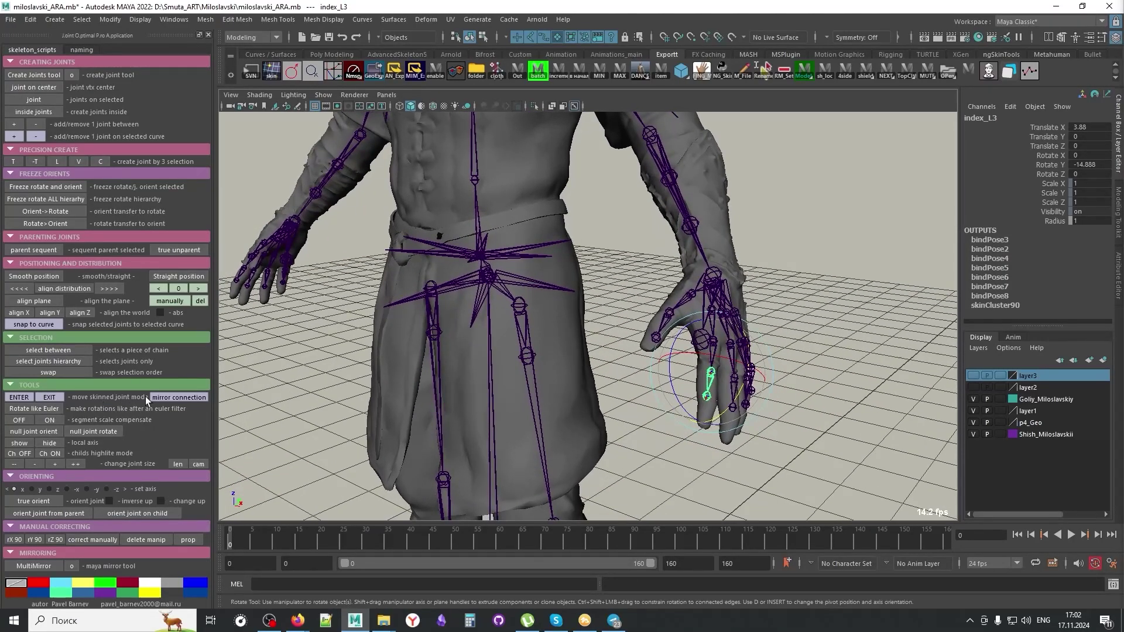
click(181, 398)
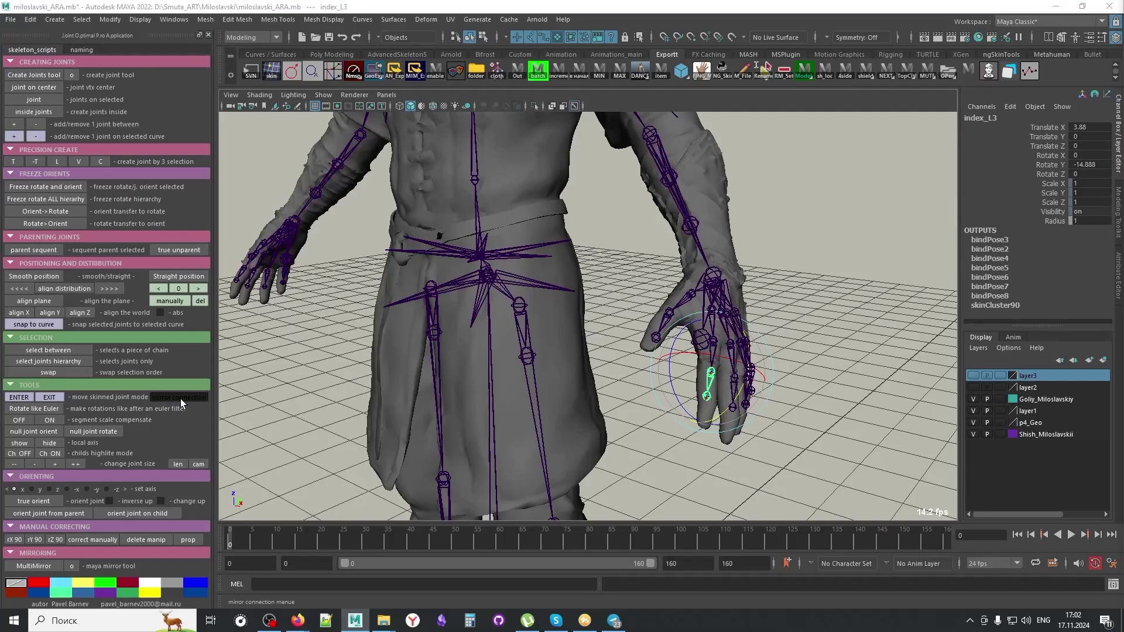
drag(460, 122, 448, 205)
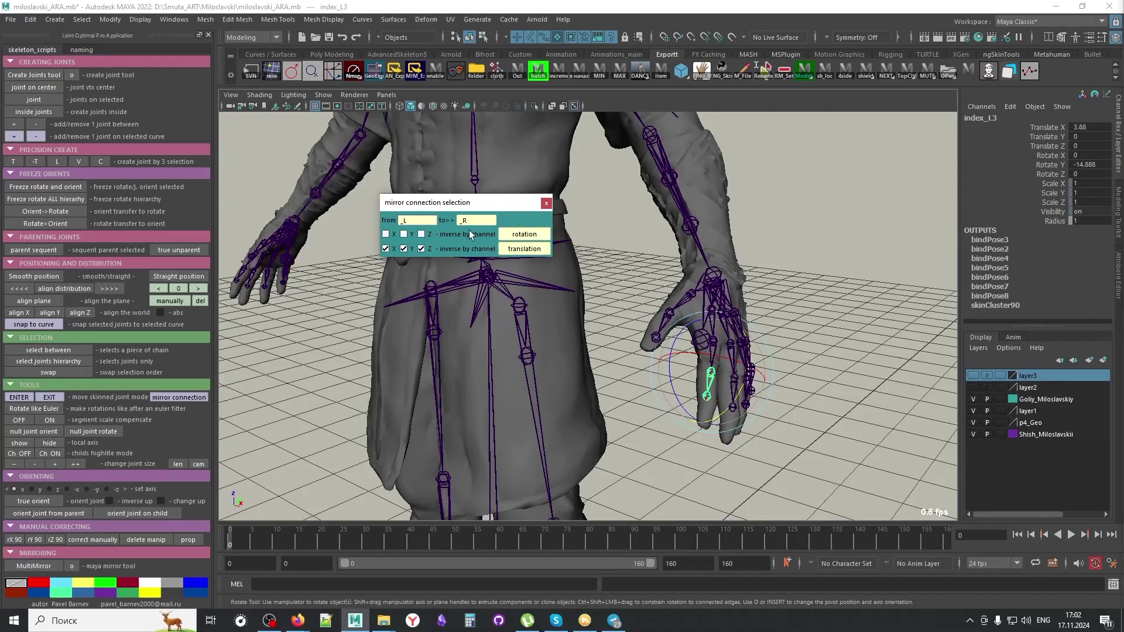
double_click(402, 222)
click(475, 222)
double_click(404, 222)
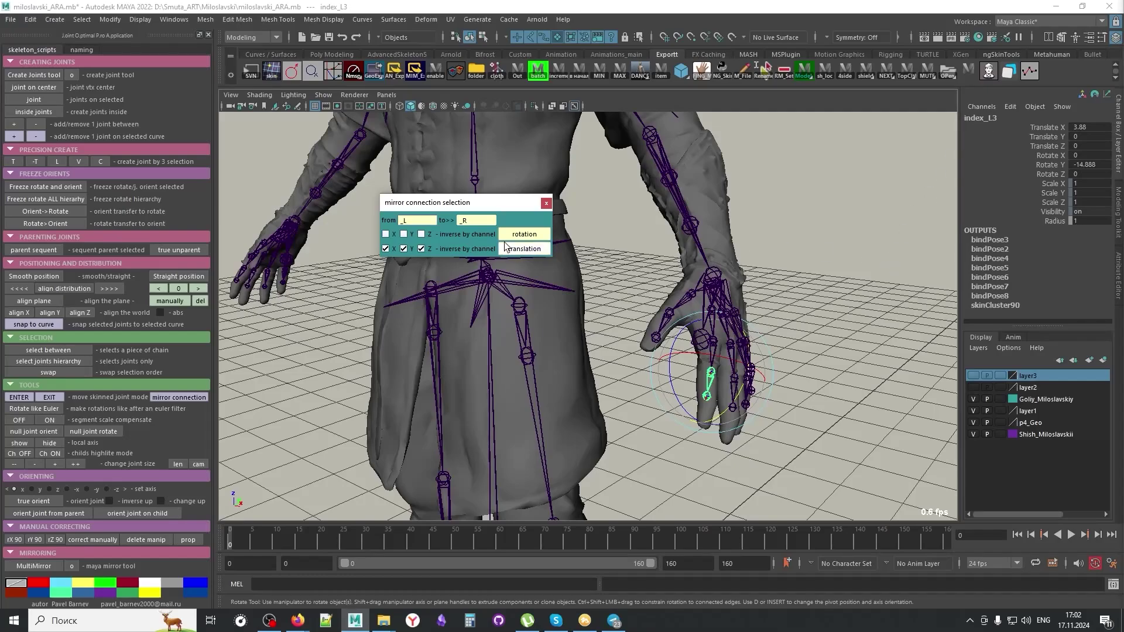
Step: Check the _L and _R name suffixes in the mirror connection settings against the search and replace names in Mirror Joint Options
double_click(462, 221)
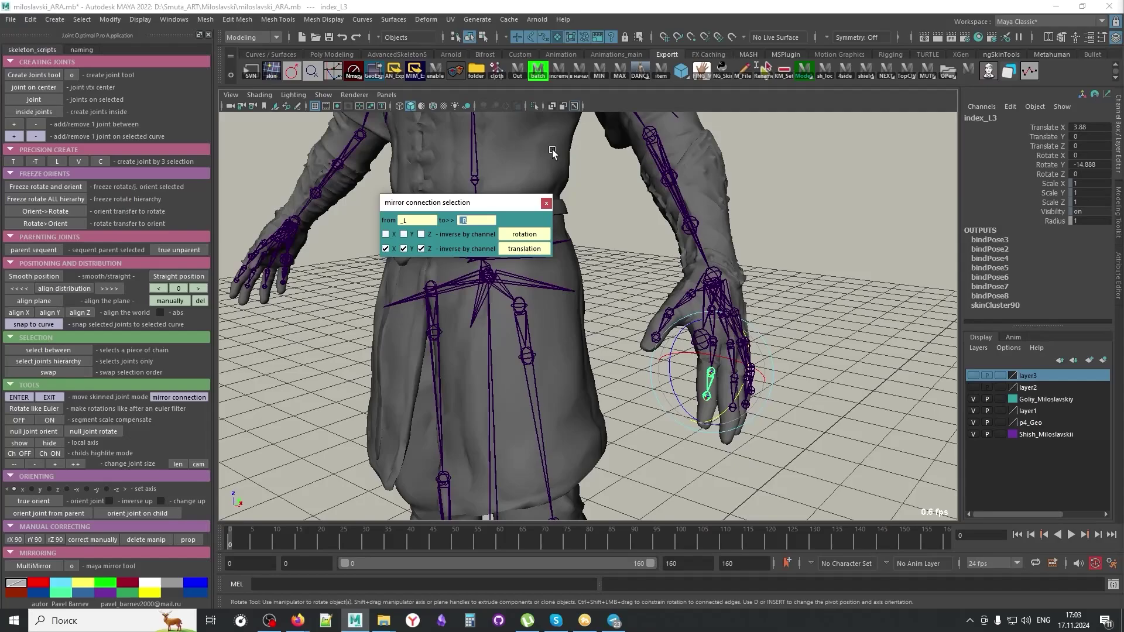
click(419, 223)
click(72, 566)
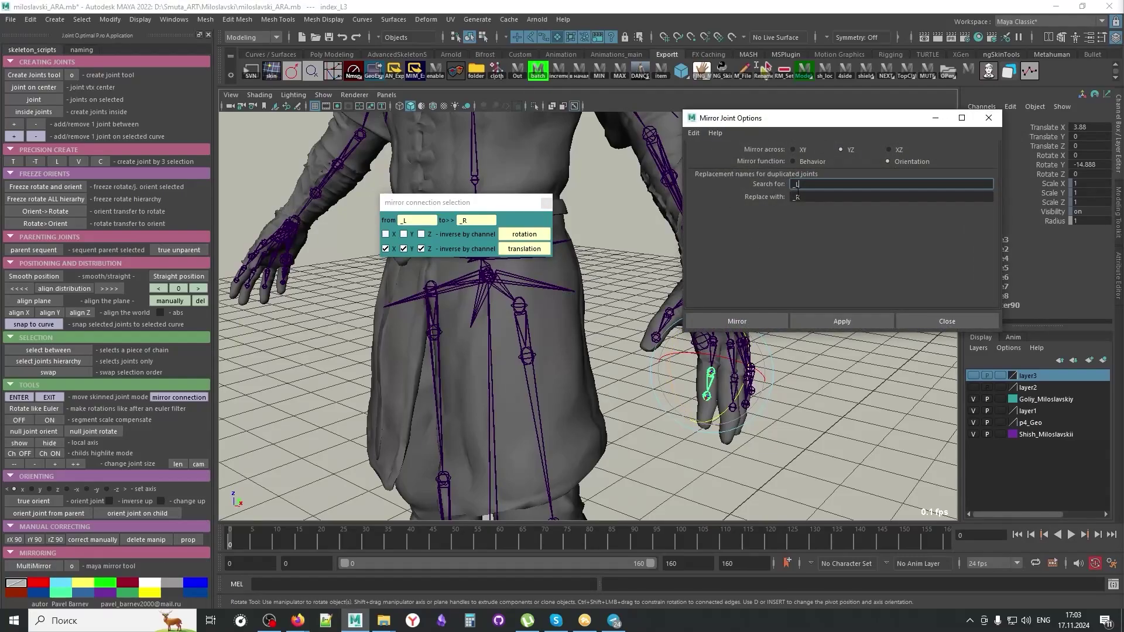
click(988, 118)
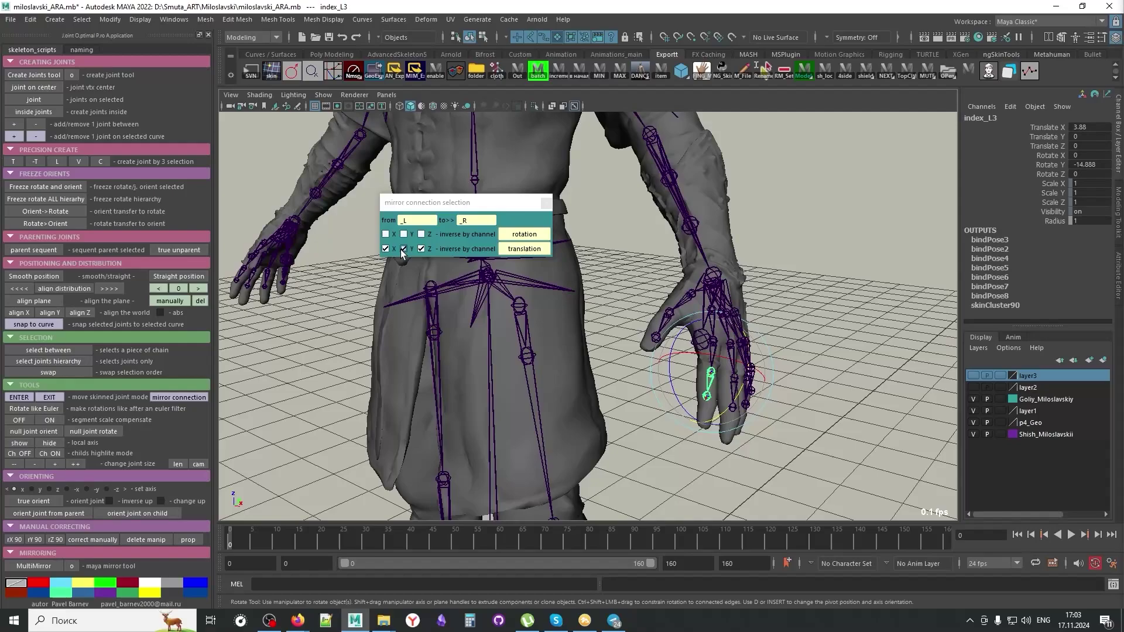
Step: Select the left hand joints from arm_L3 down and mirror-connect _L to _R: rotation without inversion, translation inverted in X, Y and Z
alt+drag(608, 332, 599, 360)
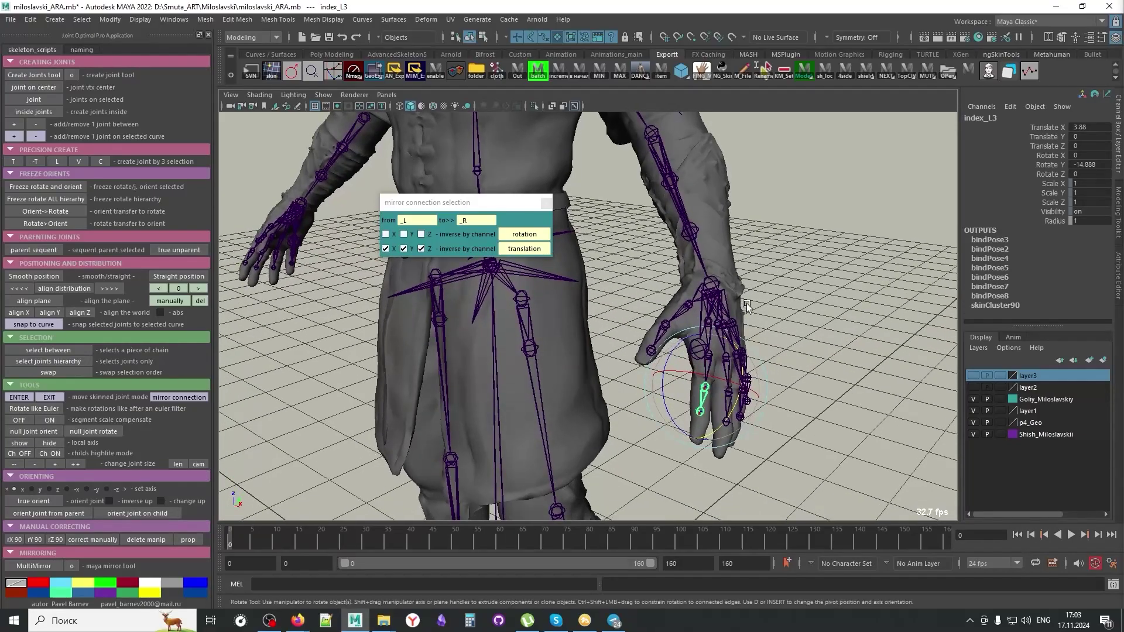
click(723, 291)
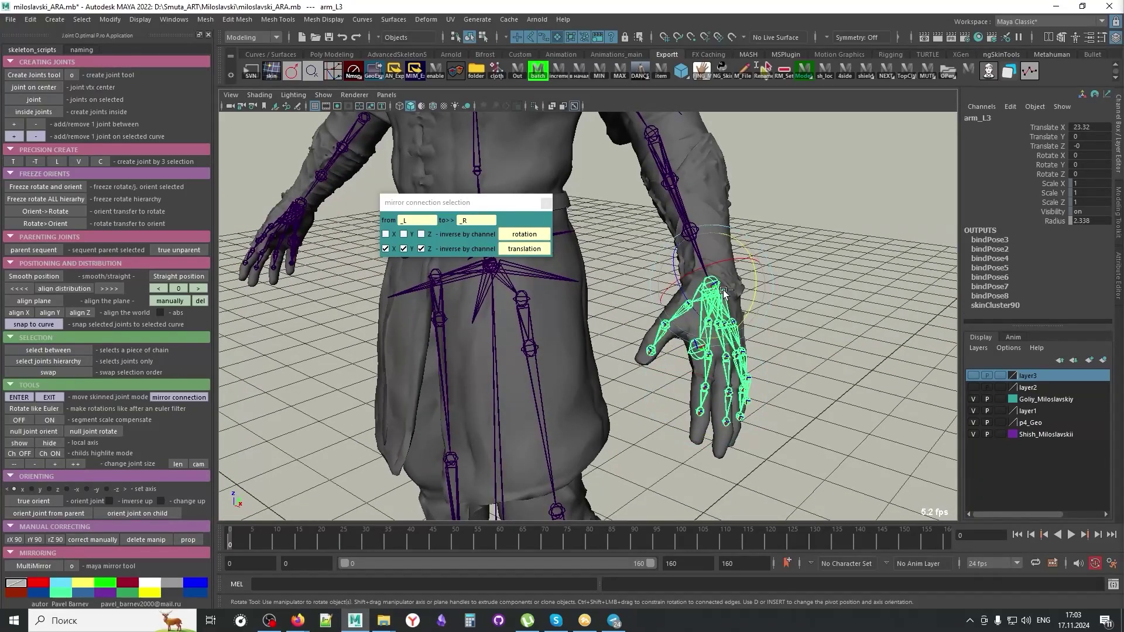
click(723, 291)
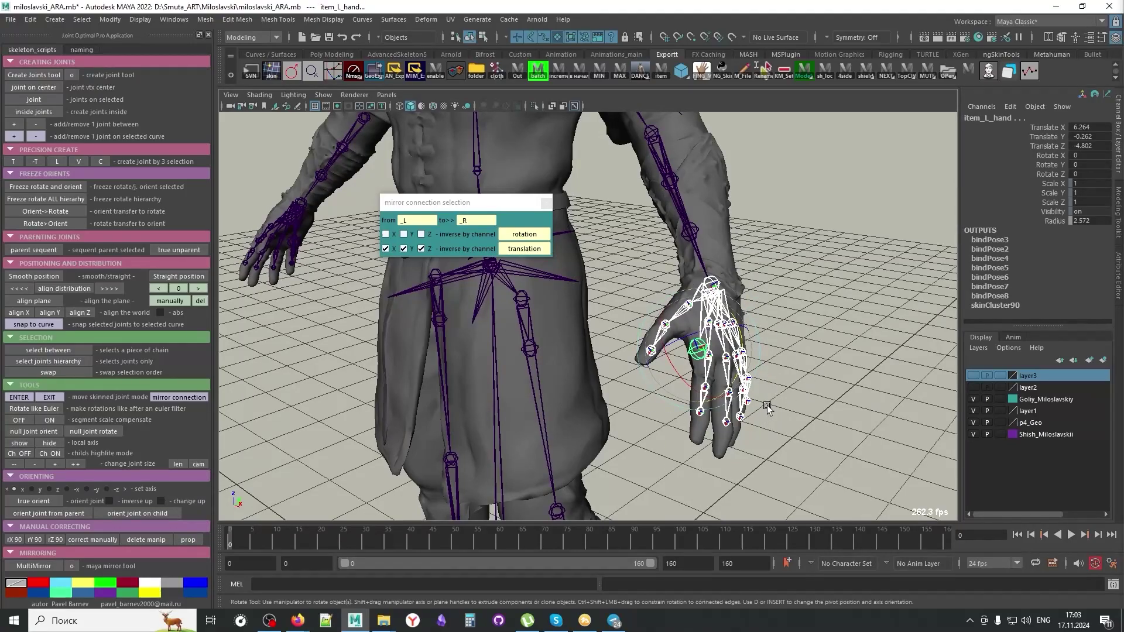
click(521, 234)
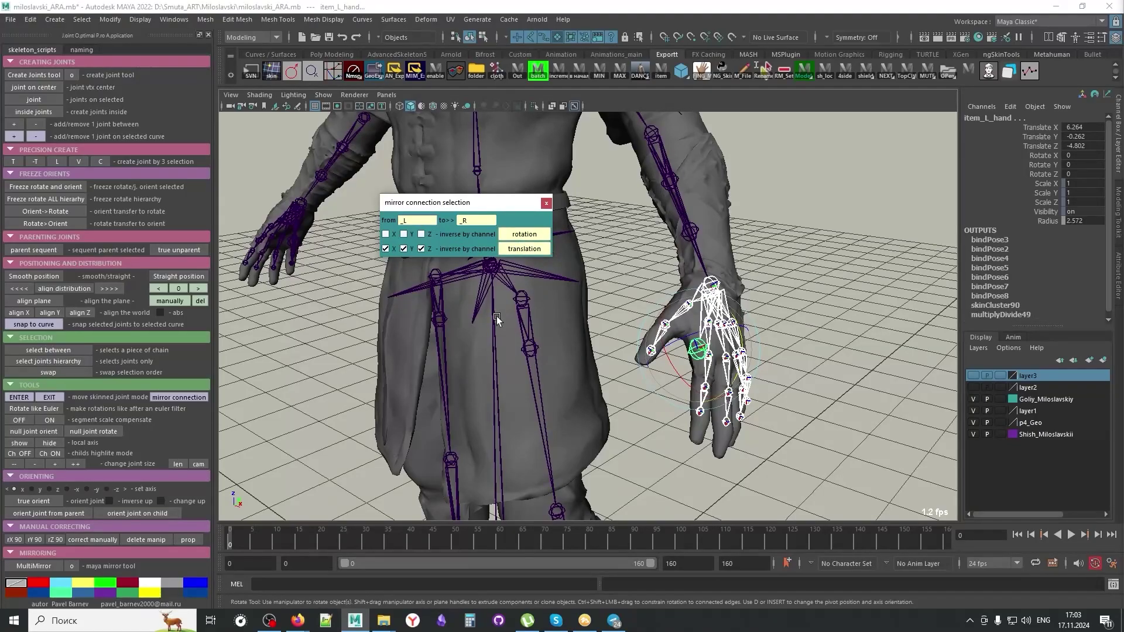
click(524, 250)
Step: Try rotating the left index finger joints together and undo the rotation
alt+drag(469, 266, 765, 450)
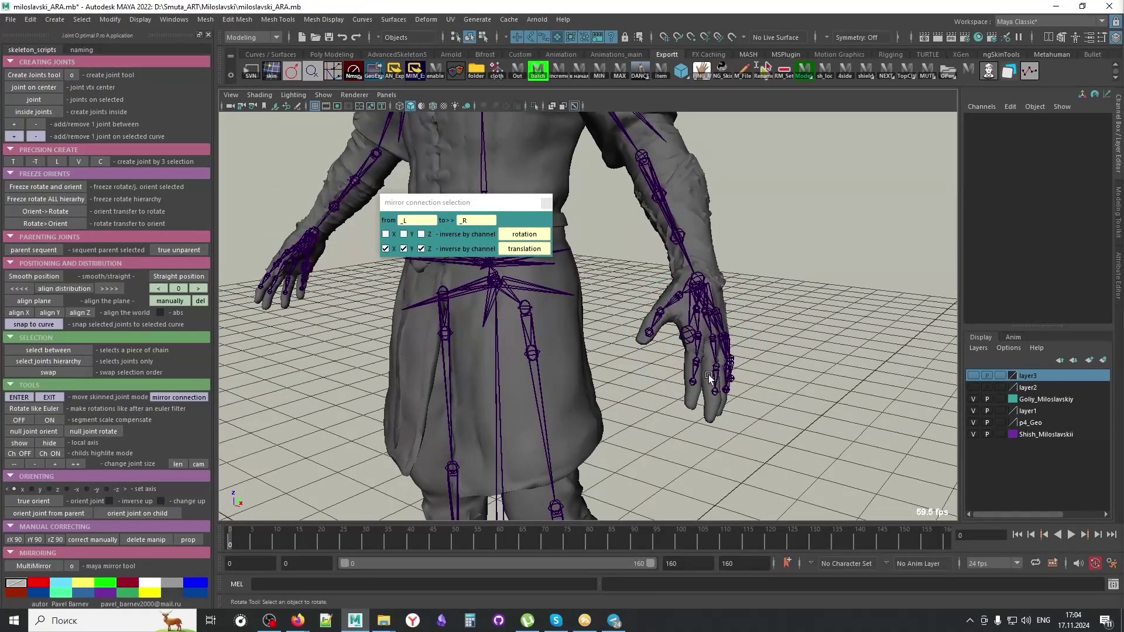
click(708, 372)
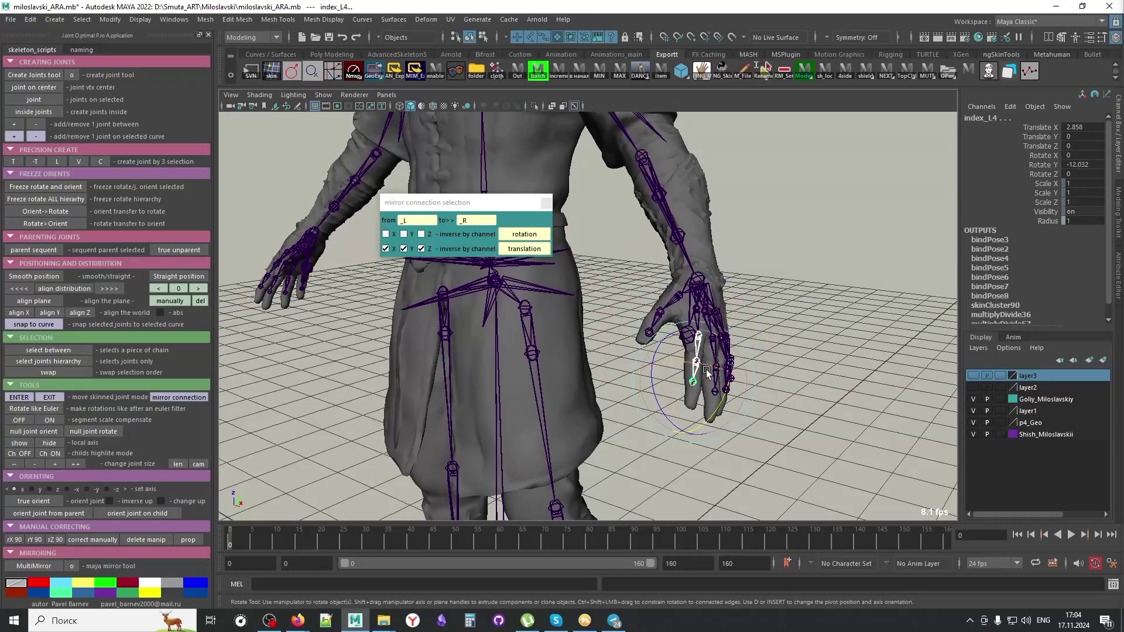
drag(721, 406, 718, 440)
key(ctrl+z)
Step: Enter move skinned joint mode and select the left index finger joint index_L2
alt+drag(499, 320, 570, 412)
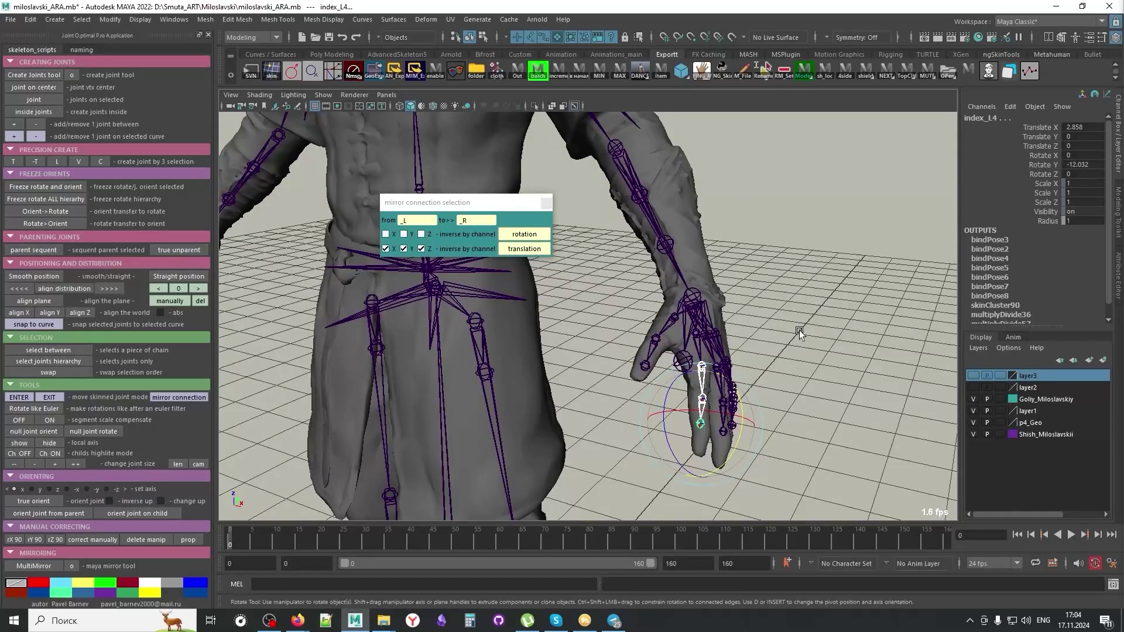
scroll(767, 369, down, 5)
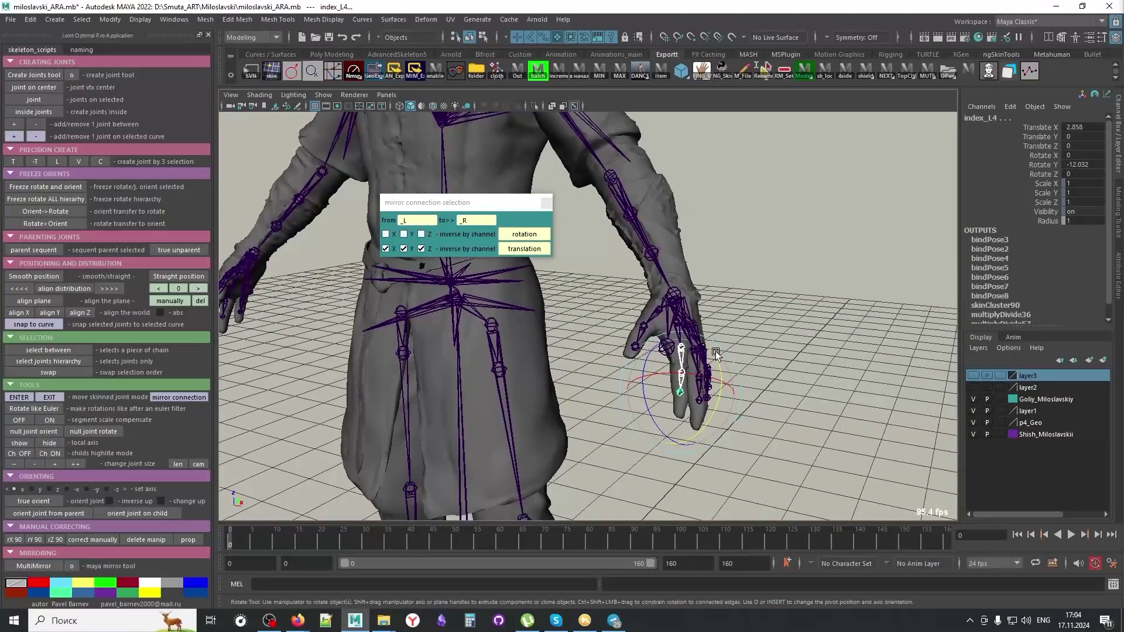
scroll(715, 353, up, 2)
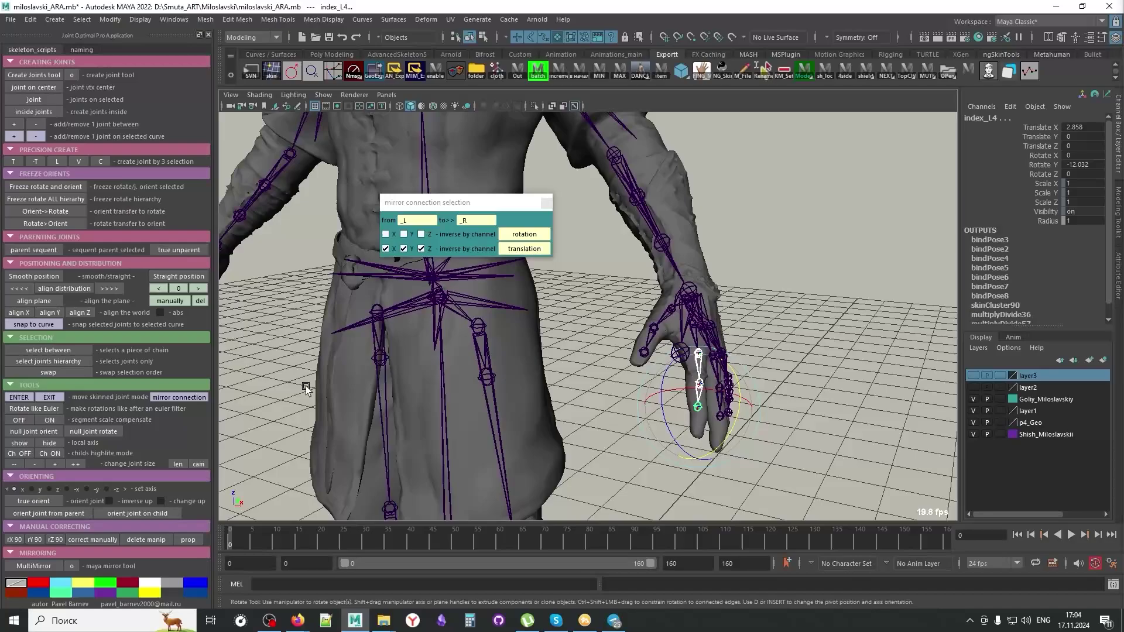
click(18, 398)
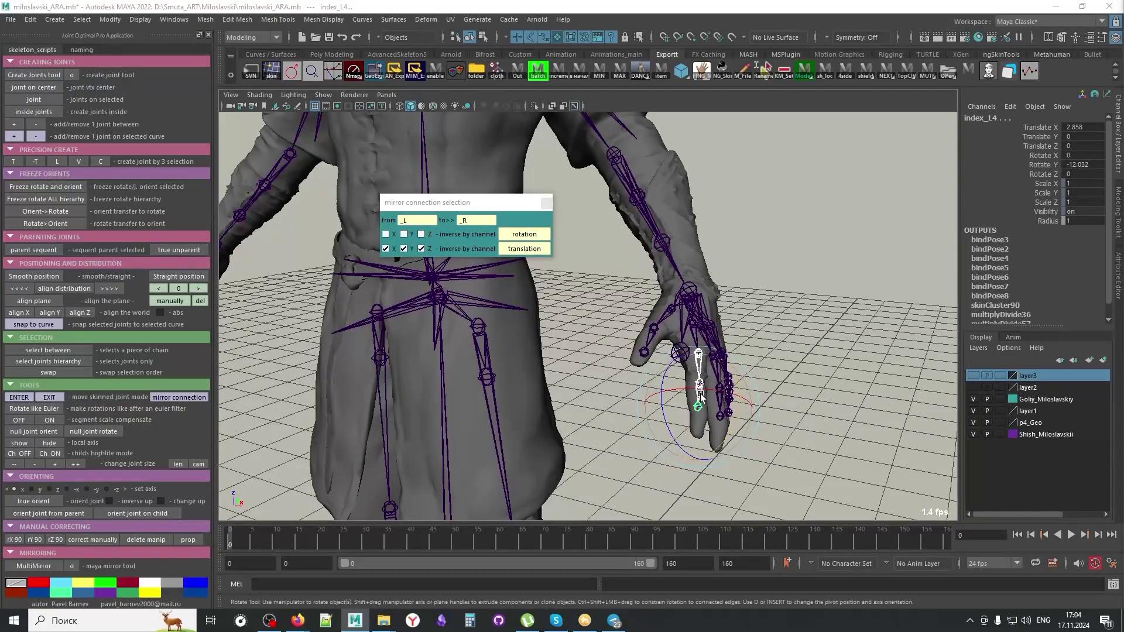
scroll(701, 397, up, 4)
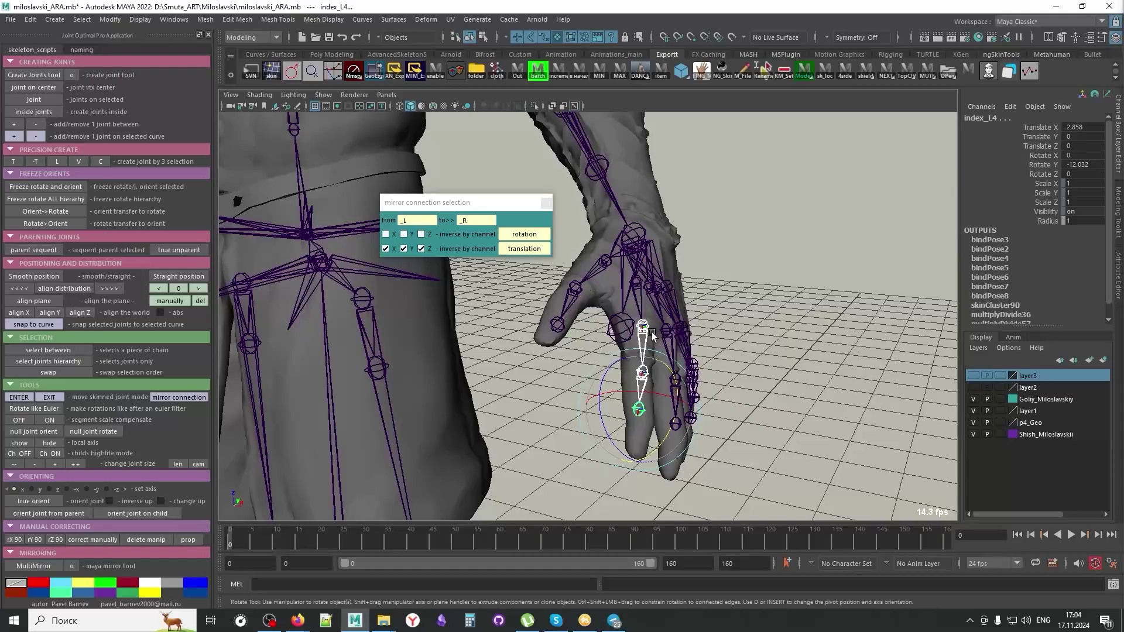
click(643, 327)
scroll(819, 381, up, 8)
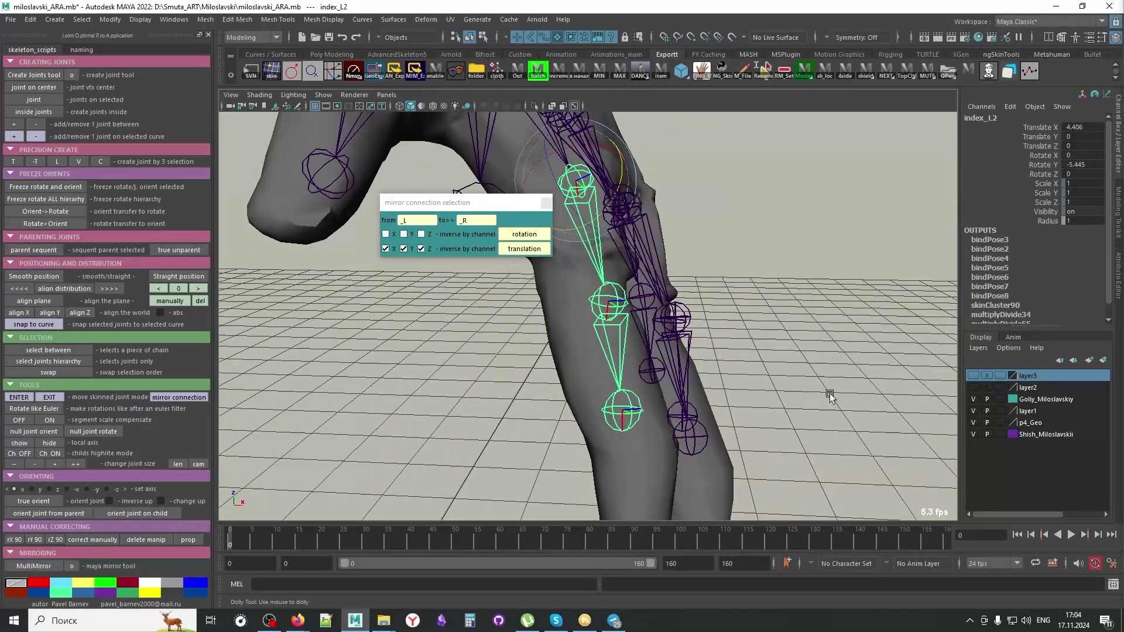
Step: Rotate joint index_L3 to about 0.8 about Y and move it to about X 3.41, Z 0.01 inside the finger
alt+drag(830, 397, 750, 417)
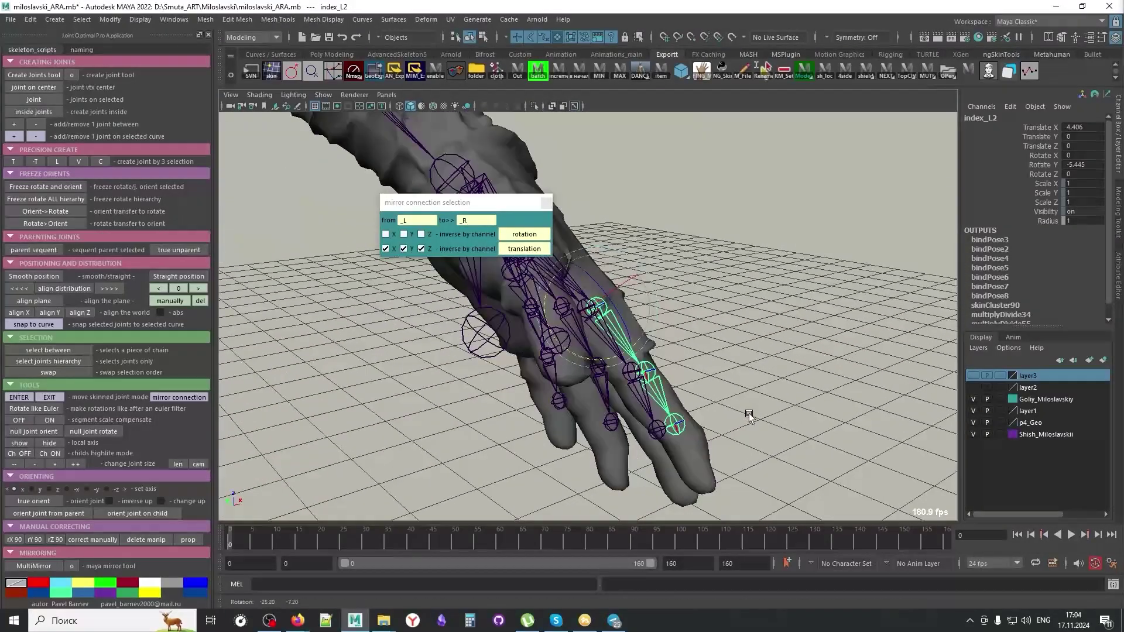
click(663, 397)
alt+drag(781, 382, 747, 402)
middle_drag(761, 400, 736, 422)
alt+drag(736, 423, 768, 467)
click(768, 467)
click(648, 410)
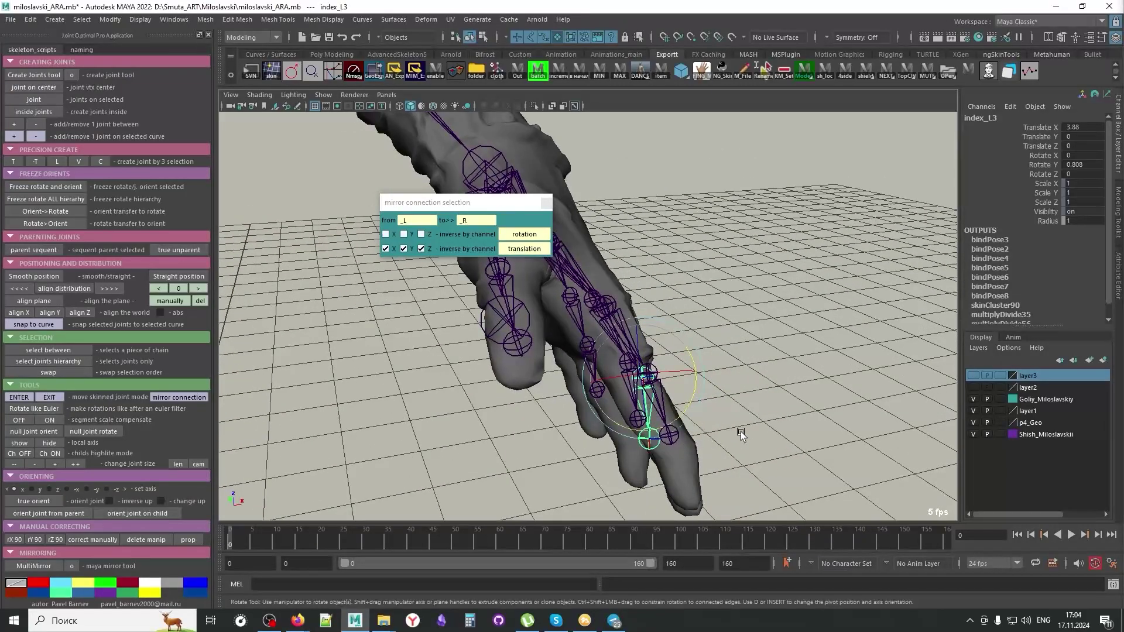
key(w)
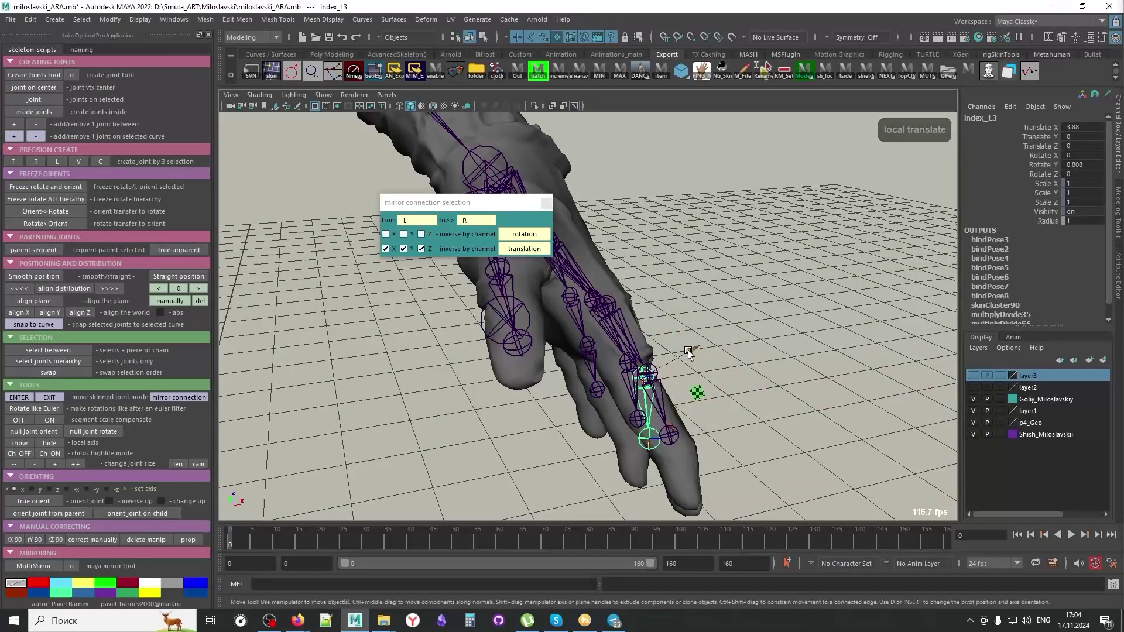
drag(687, 350, 718, 458)
Step: Rotate joint index_L3 to about -16.95 about Y to realign the finger chain
click(660, 426)
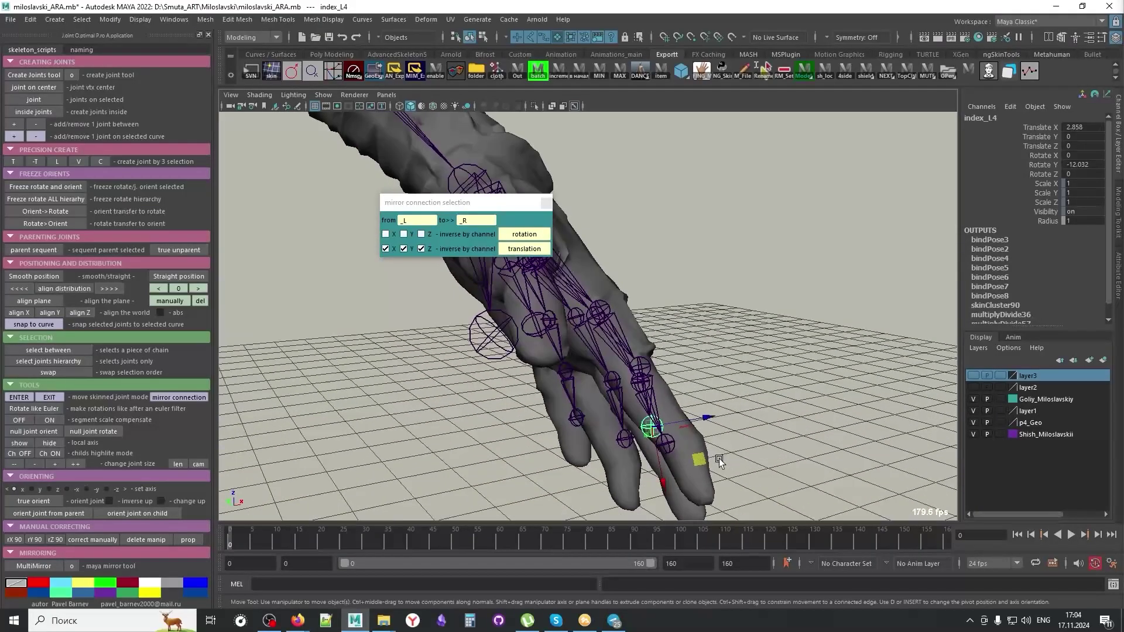
click(642, 363)
key(e)
Step: Move the fingertip joint index_L4 to about X 4, Z 0.33
click(683, 426)
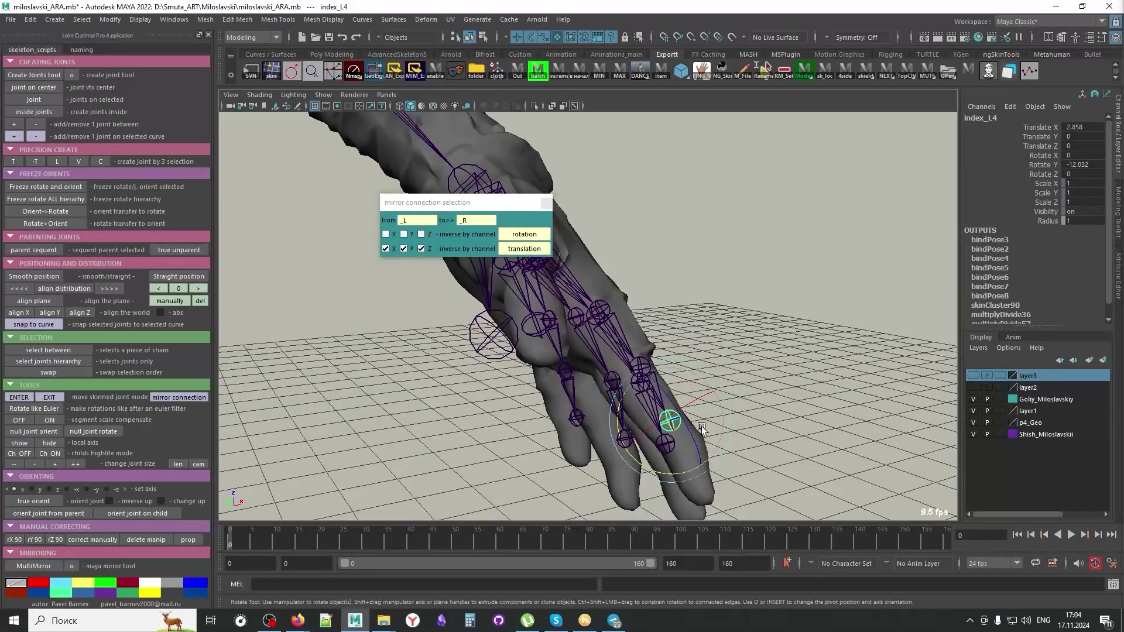
key(w)
middle_drag(720, 445, 736, 454)
alt+right_drag(736, 454, 702, 447)
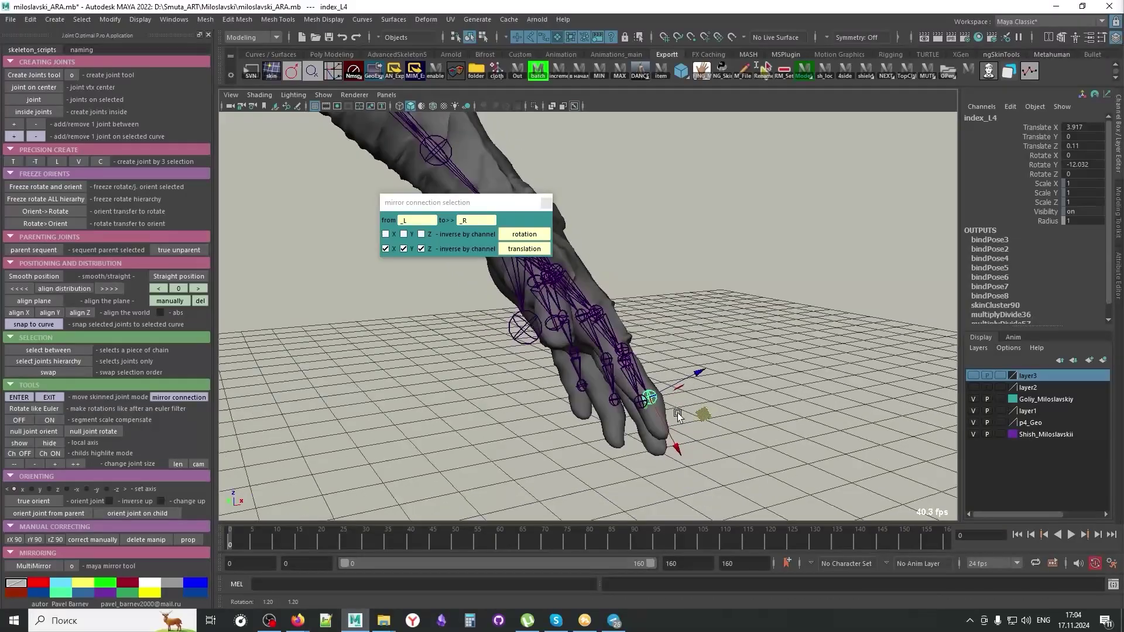
alt+drag(702, 447, 375, 380)
alt+middle_drag(374, 380, 595, 426)
alt+drag(503, 383, 629, 372)
alt+right_drag(629, 372, 588, 354)
alt+drag(587, 355, 599, 355)
middle_drag(800, 444, 795, 455)
alt+right_drag(796, 454, 913, 435)
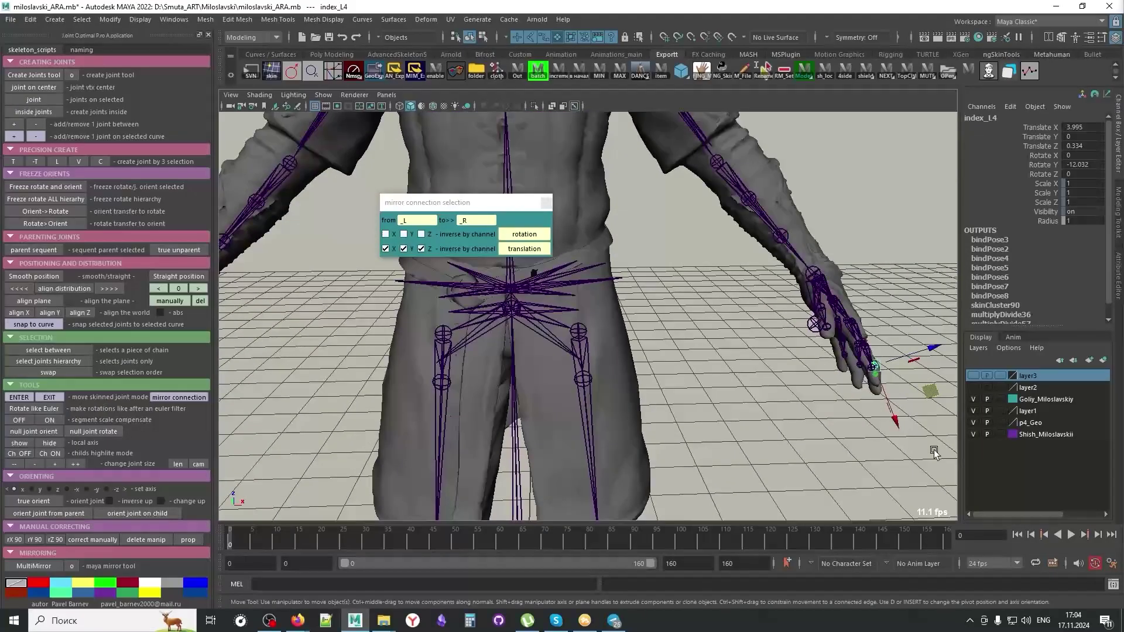
Step: Inspect the adjusted joints in the left index finger and exit move skinned joint mode
alt+middle_drag(913, 436, 691, 436)
alt+right_drag(691, 436, 941, 472)
alt+drag(941, 472, 799, 443)
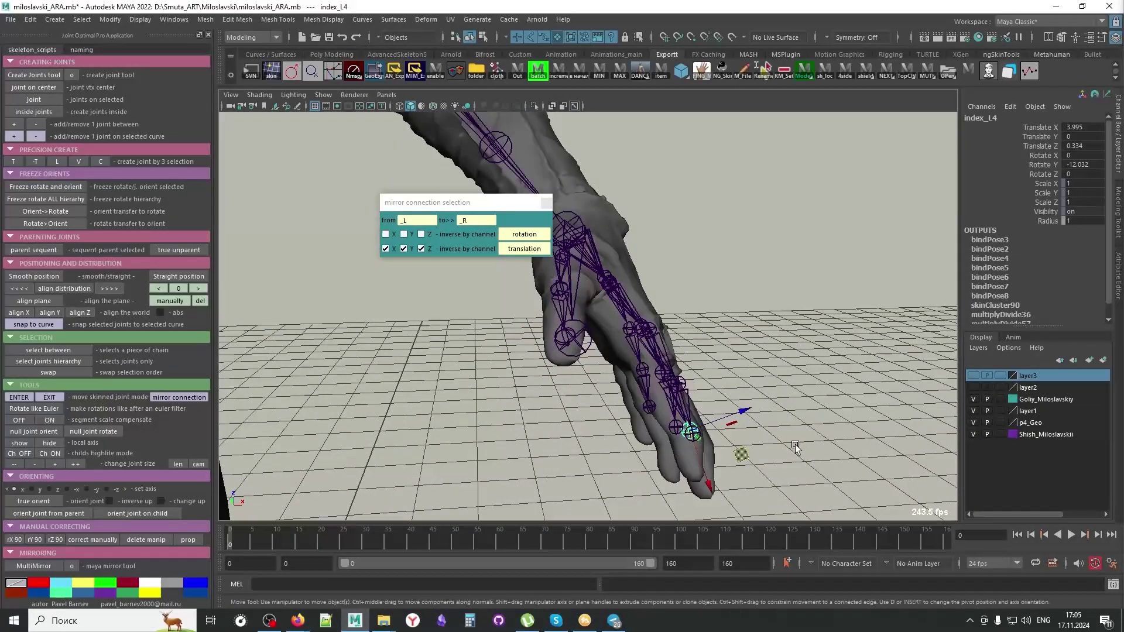
key(f)
scroll(788, 448, down, 8)
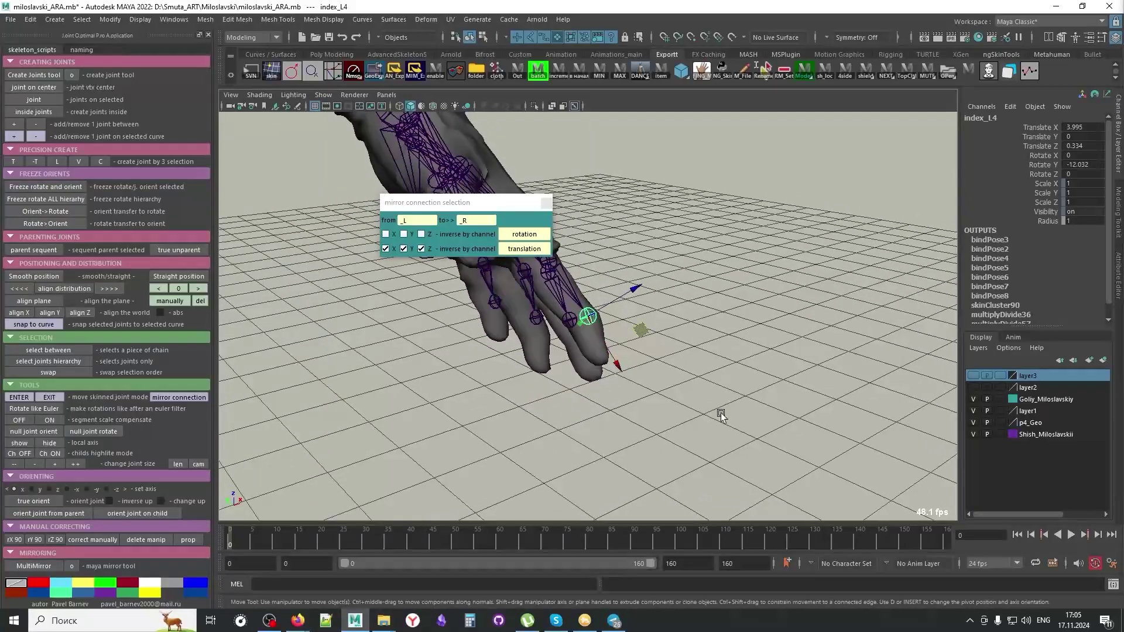
alt+drag(721, 415, 576, 407)
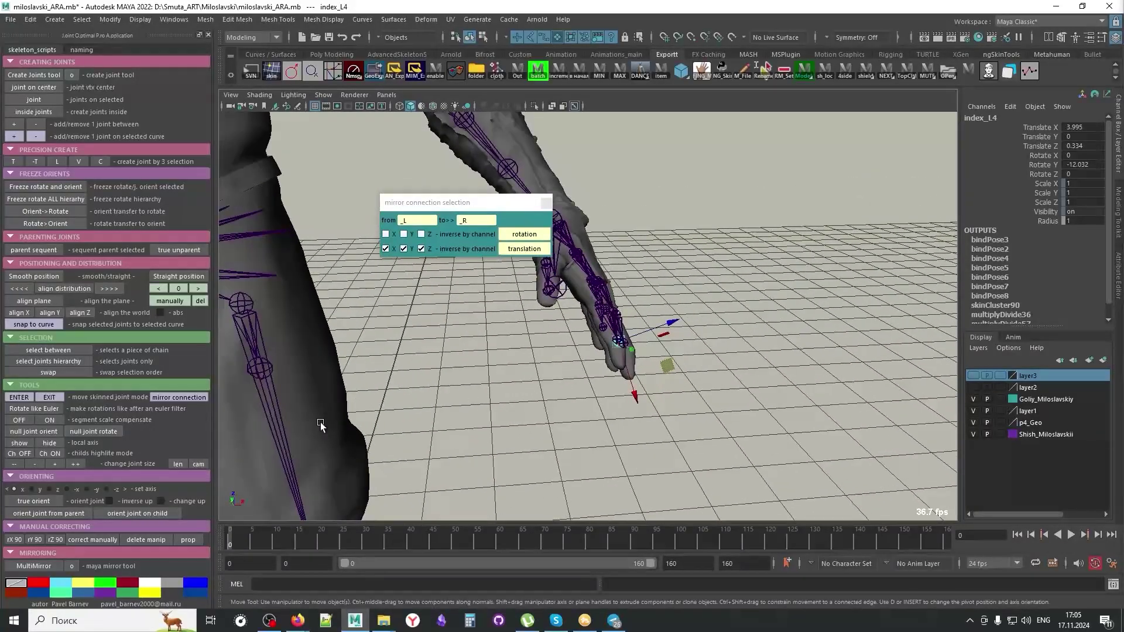
click(57, 398)
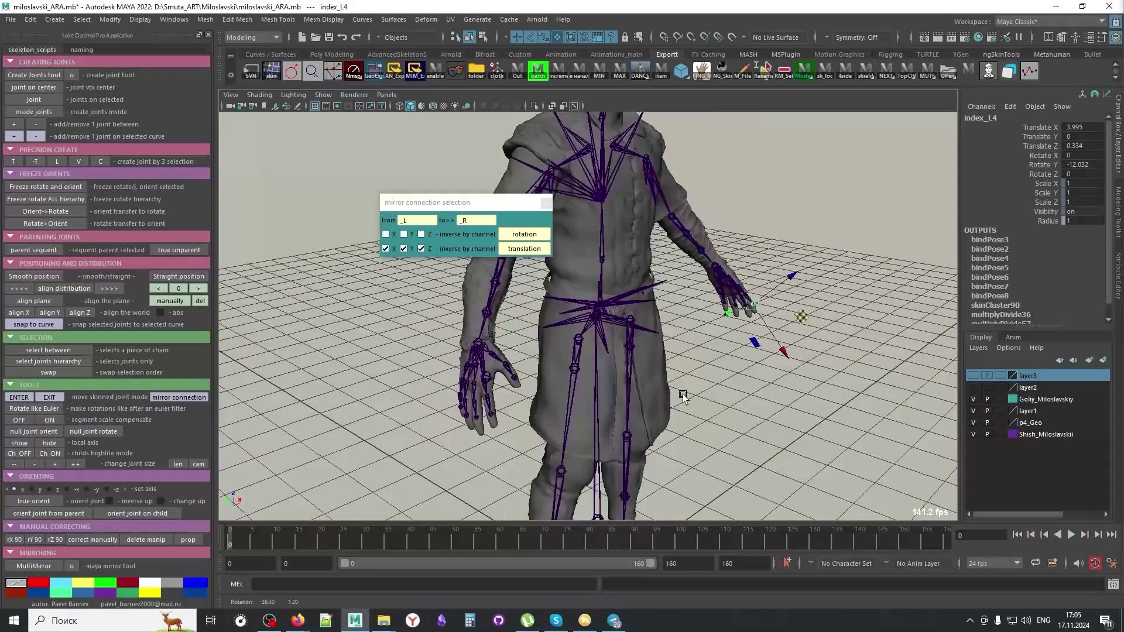
Step: Break the translate and rotate connections on all right hand joints from arm_R3 down
alt+drag(683, 397, 703, 406)
alt+drag(814, 404, 836, 396)
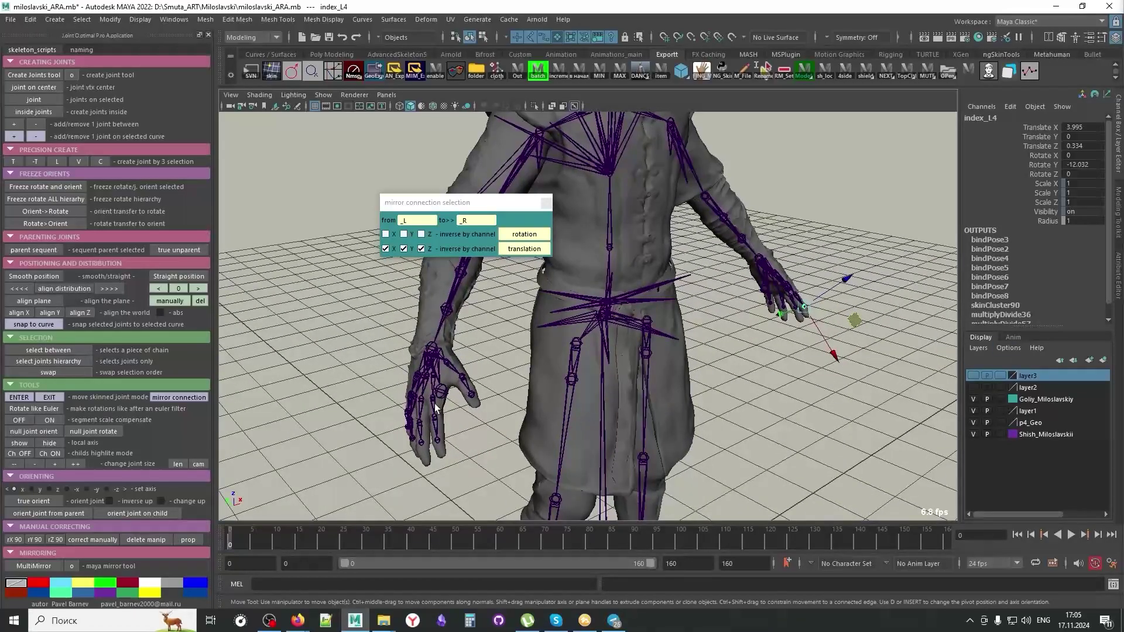
click(437, 429)
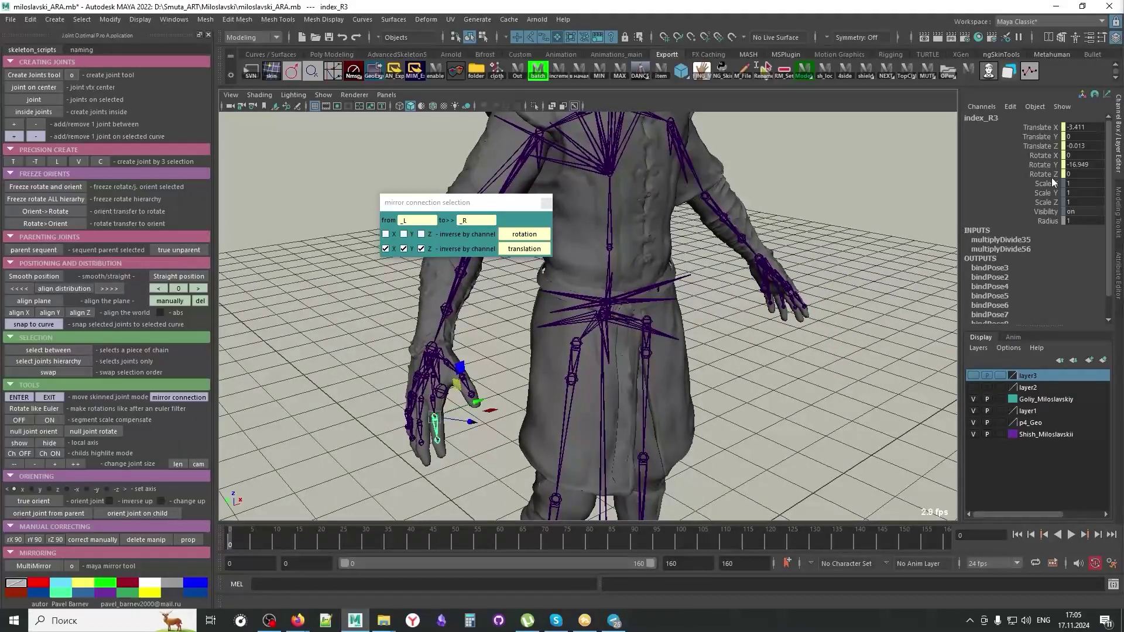
click(435, 346)
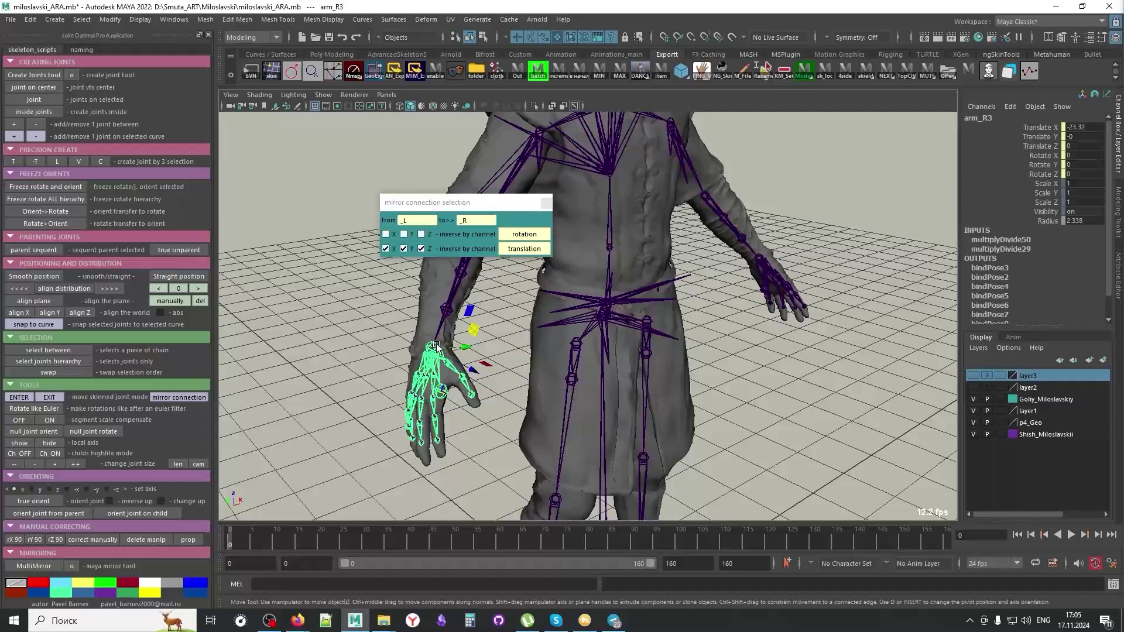
drag(1052, 183, 1050, 128)
right_click(1050, 131)
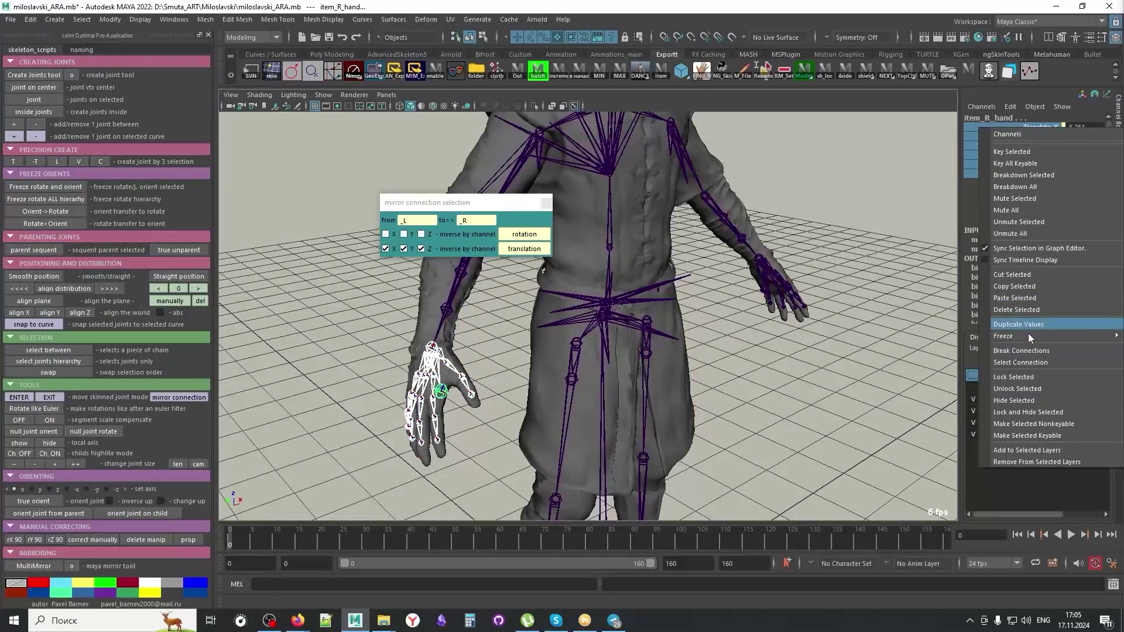
click(1024, 351)
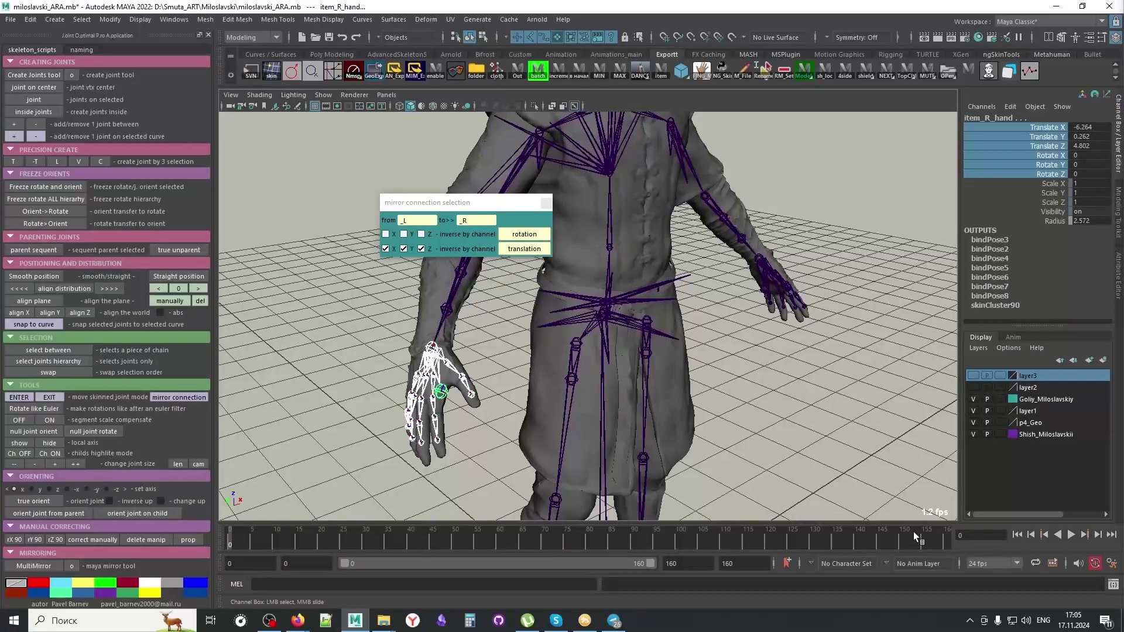
Step: Examine the rotation and joint orient values of the left index finger joint index_L3 in its attributes
alt+drag(767, 392, 625, 367)
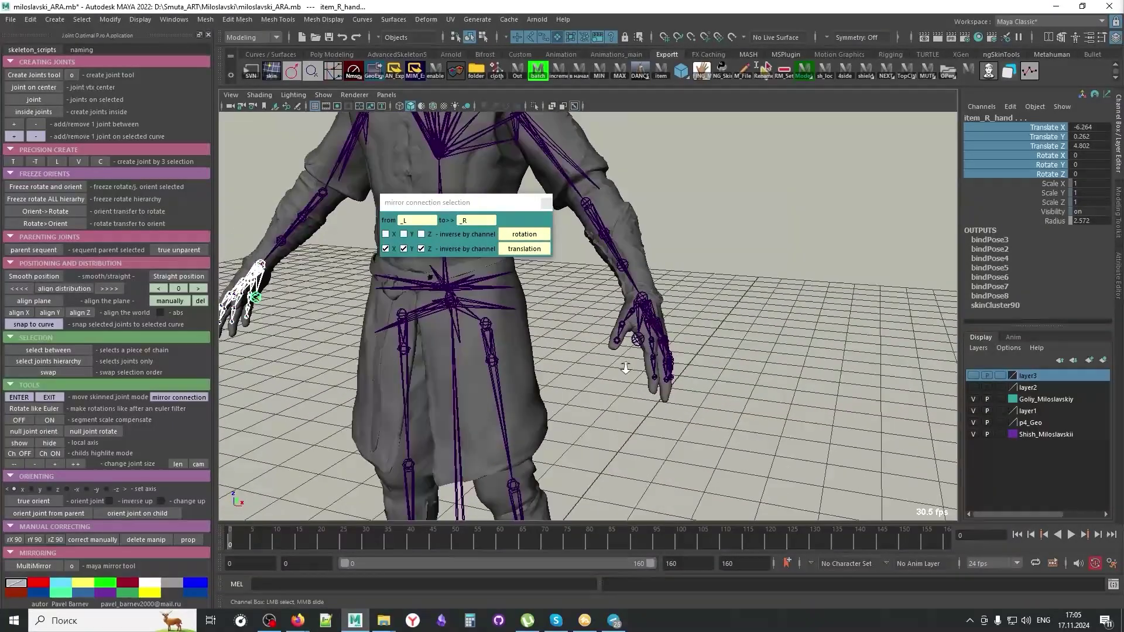
alt+right_drag(625, 368, 790, 377)
alt+drag(790, 376, 742, 397)
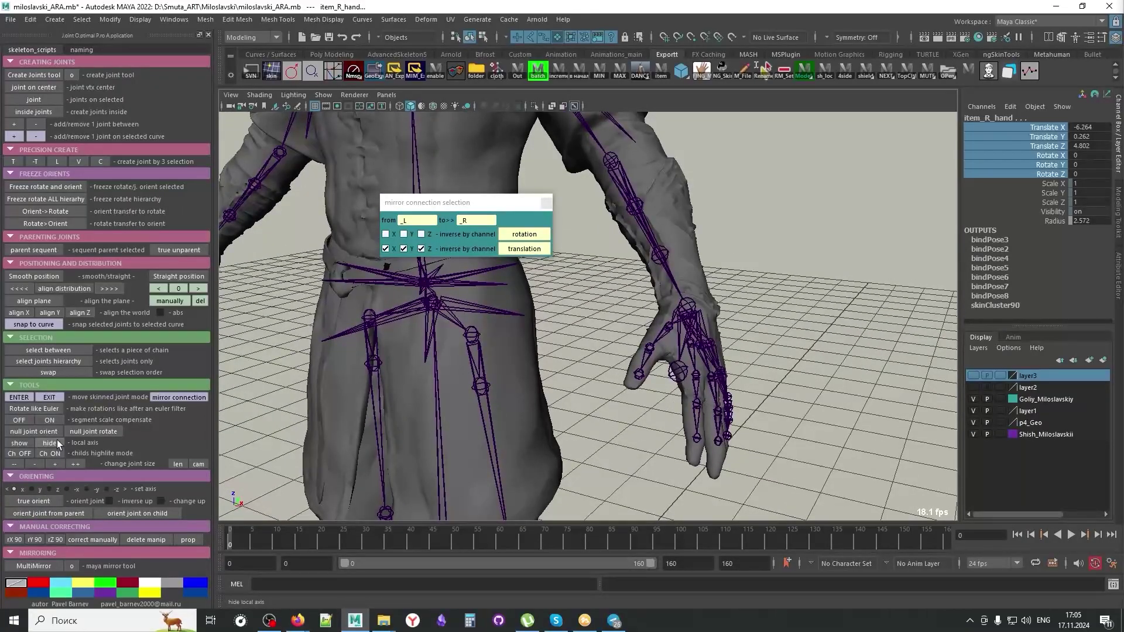
click(697, 408)
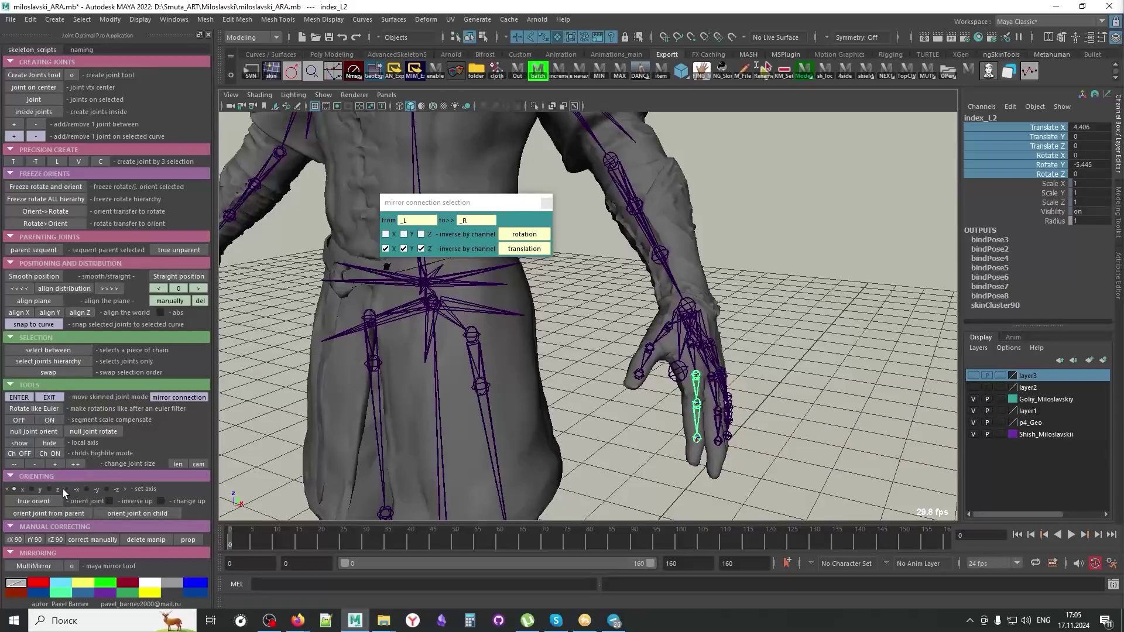
click(699, 408)
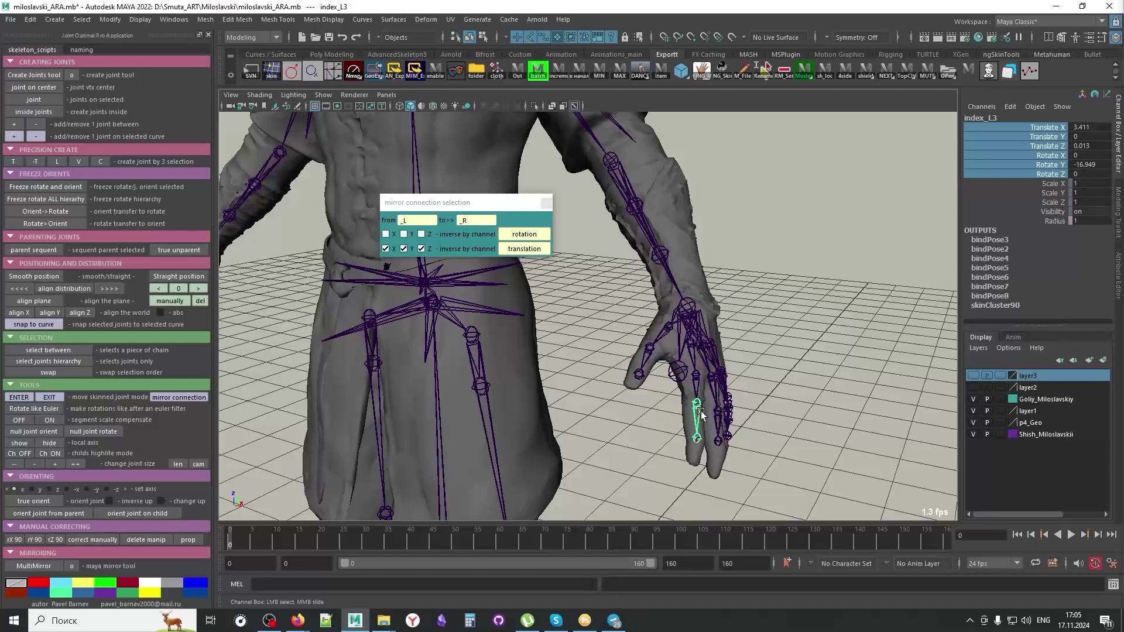
key(w)
key(ctrl+a)
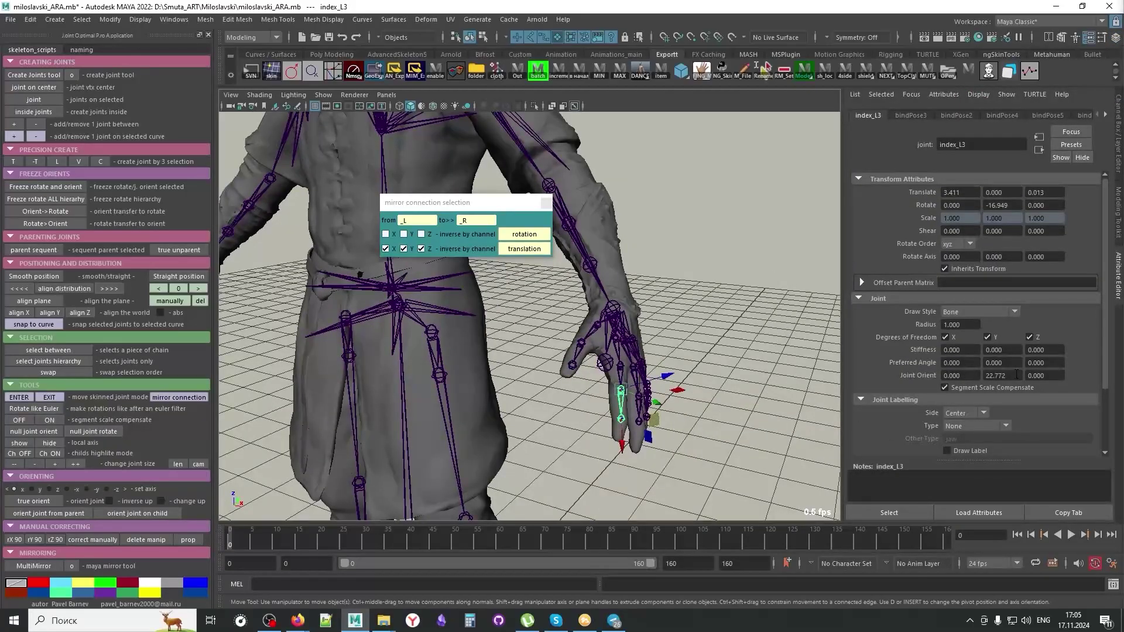
Step: Transfer the joint orient of item_L_hand into its rotation channels and return to the channel values view
alt+middle_drag(556, 435, 731, 448)
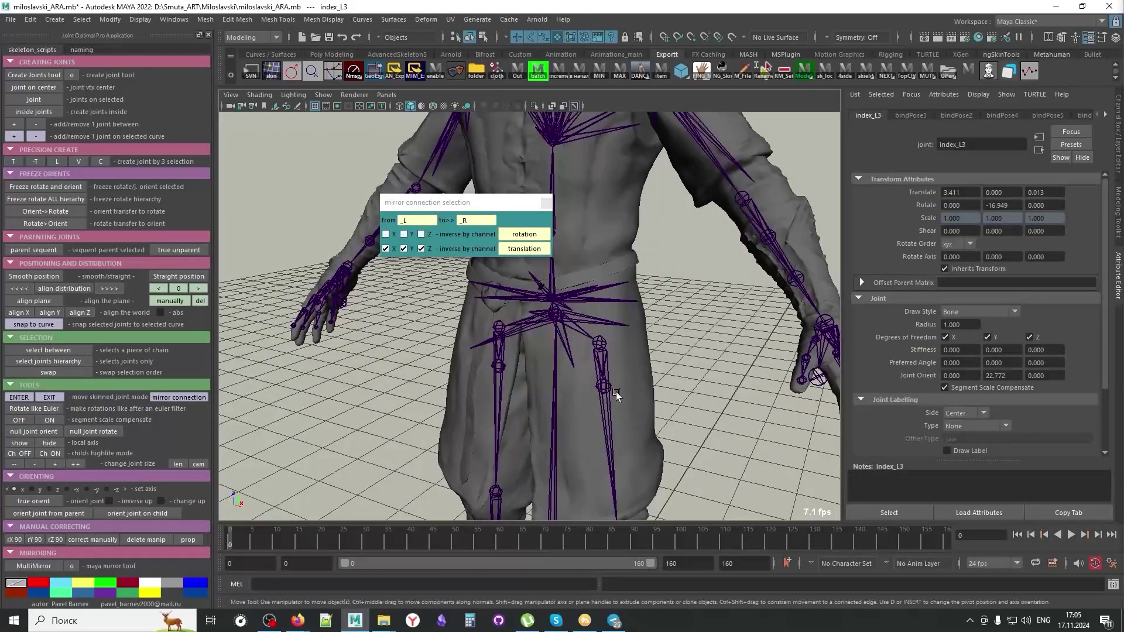
alt+middle_drag(492, 375, 415, 378)
alt+right_drag(416, 378, 361, 358)
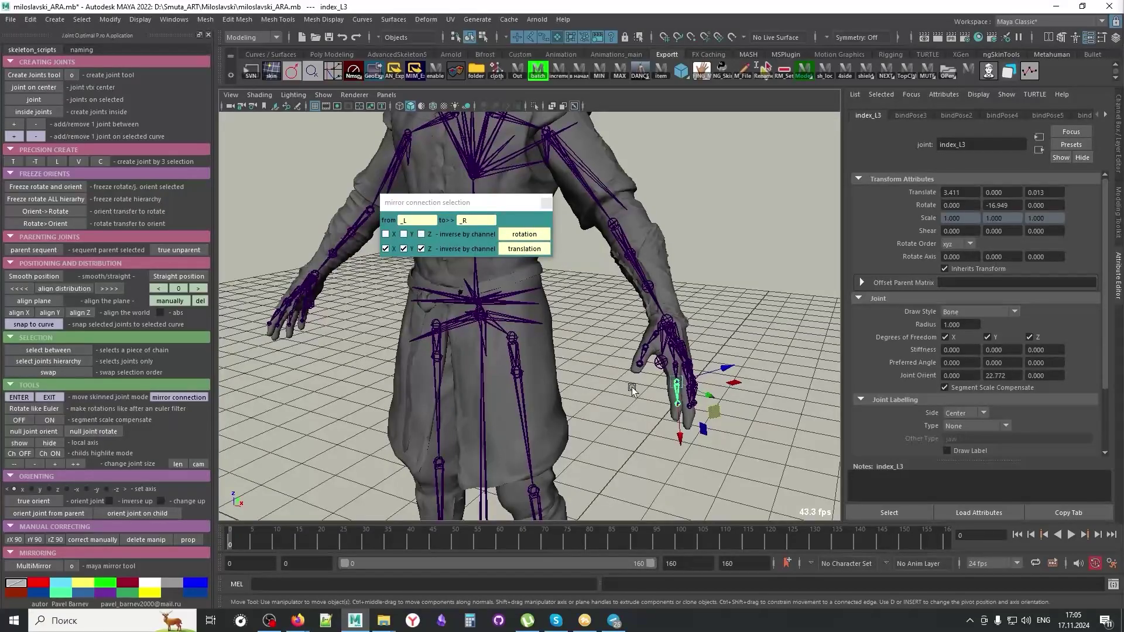
click(677, 334)
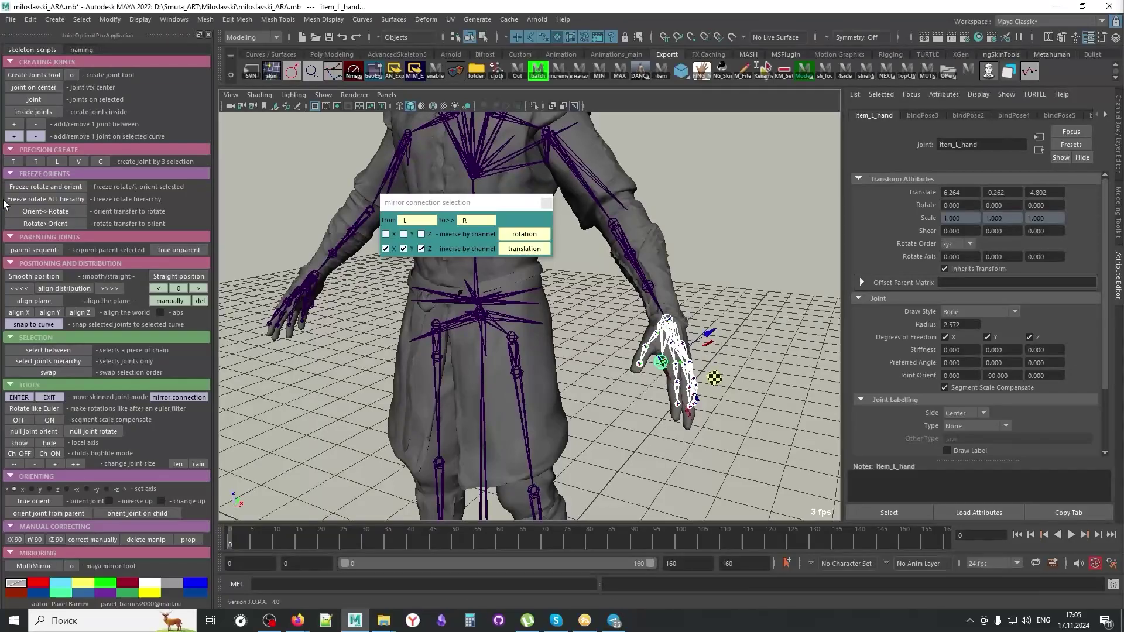
click(48, 209)
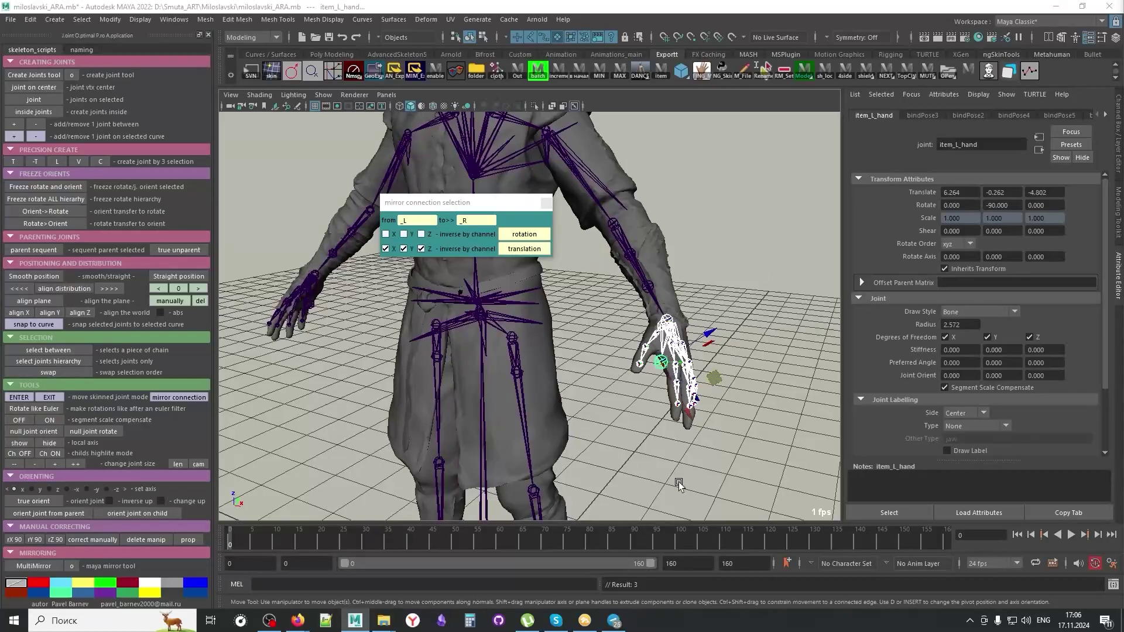
key(ctrl+a)
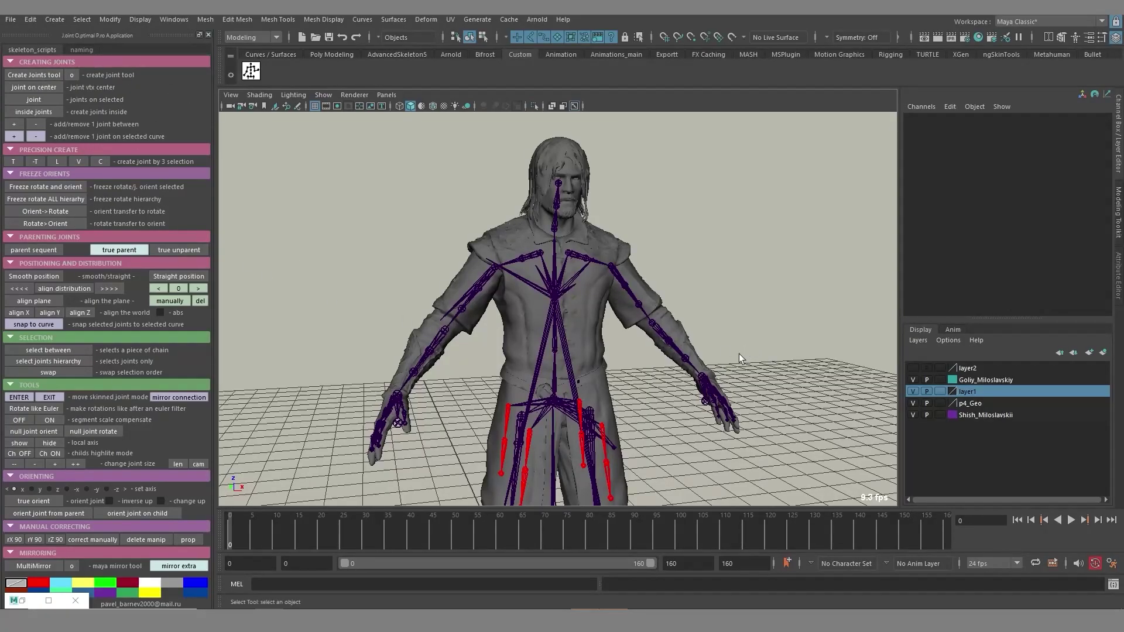
Step: Select the skeleton's root joint and put it in a new group in the Outliner
alt+drag(722, 385, 664, 385)
alt+right_drag(665, 385, 599, 333)
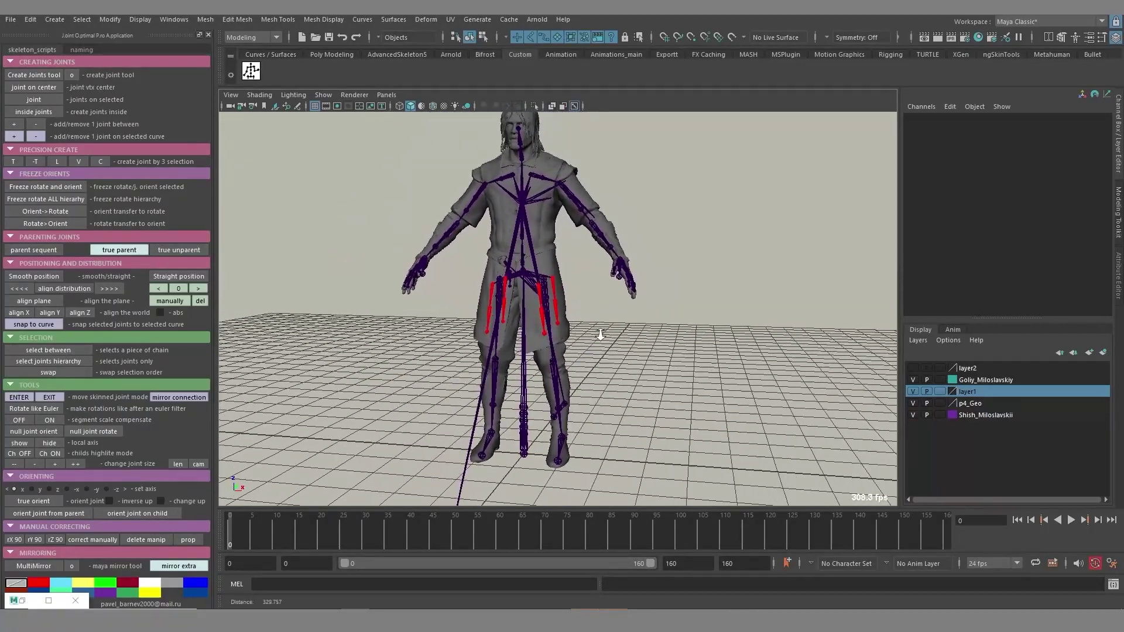
alt+drag(600, 332, 627, 345)
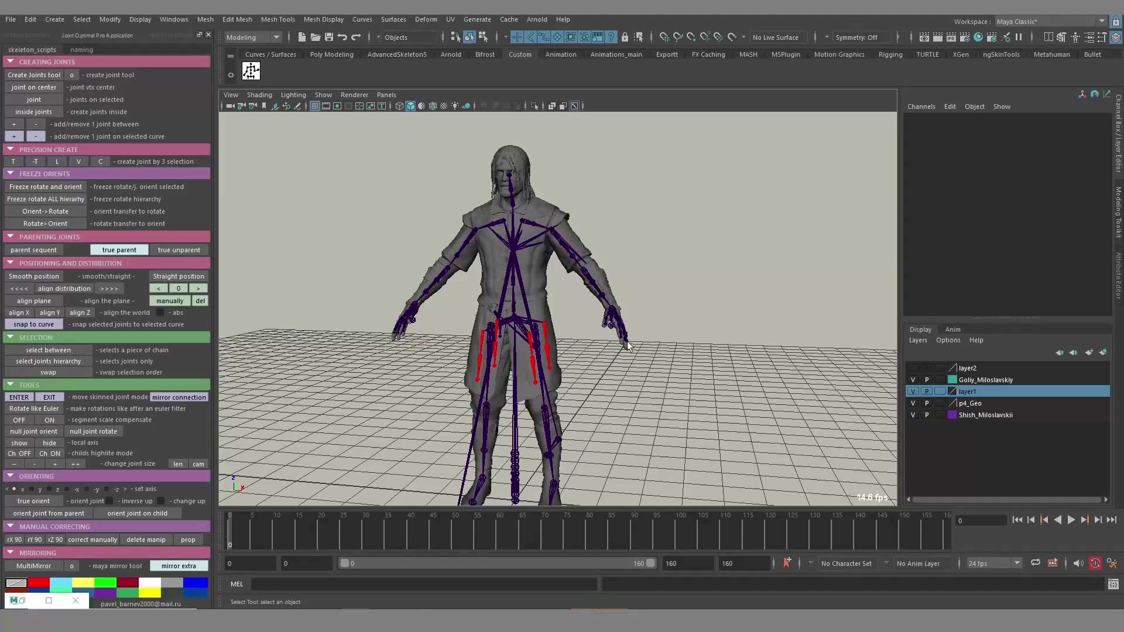
alt+middle_drag(614, 375, 632, 304)
alt+drag(632, 304, 614, 357)
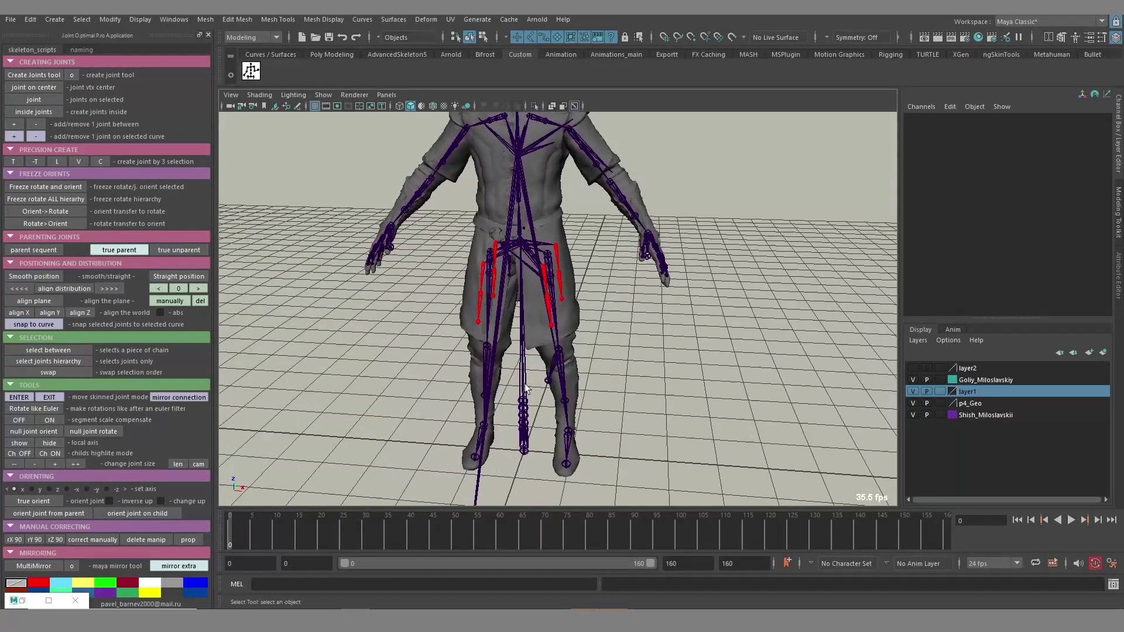
click(525, 387)
alt+drag(443, 497, 670, 362)
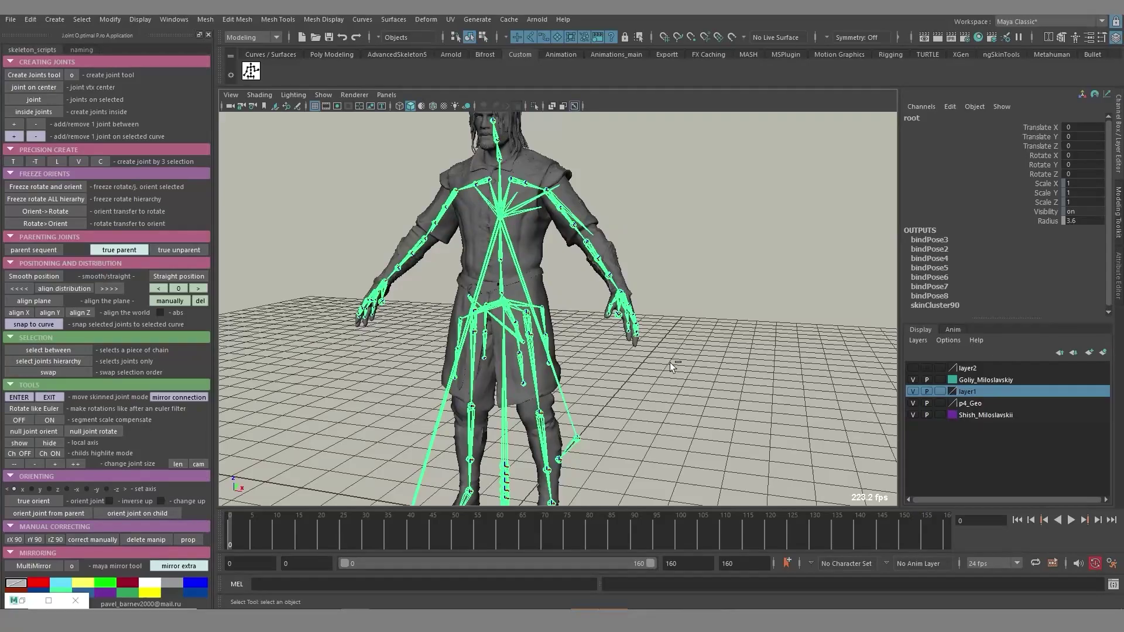
key(ctrl+o)
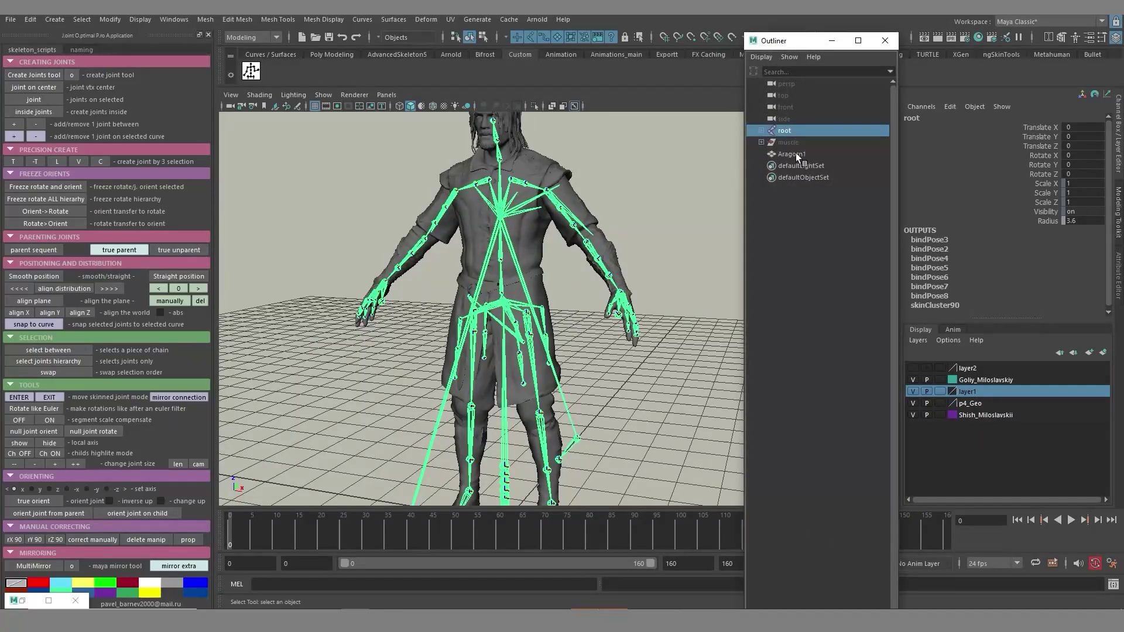
key(ctrl+g)
Step: Scale the skeleton group uniformly to 0.77 and minimize the Outliner
alt+drag(642, 338, 648, 352)
key(r)
middle_drag(657, 357, 570, 347)
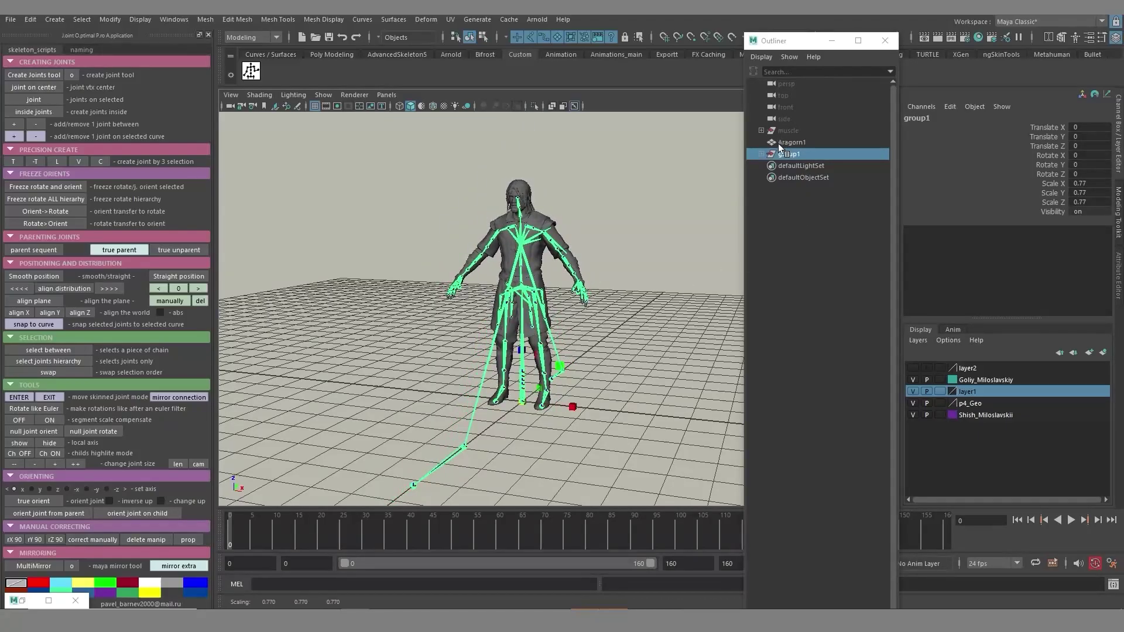
click(832, 45)
Step: Create a free joint from arm_L_top_twist2 and move it beside the left shoulder, to about X 28.8, Y 4.2, Z 101.1
alt+drag(632, 263, 614, 269)
alt+right_drag(585, 275, 737, 280)
click(739, 281)
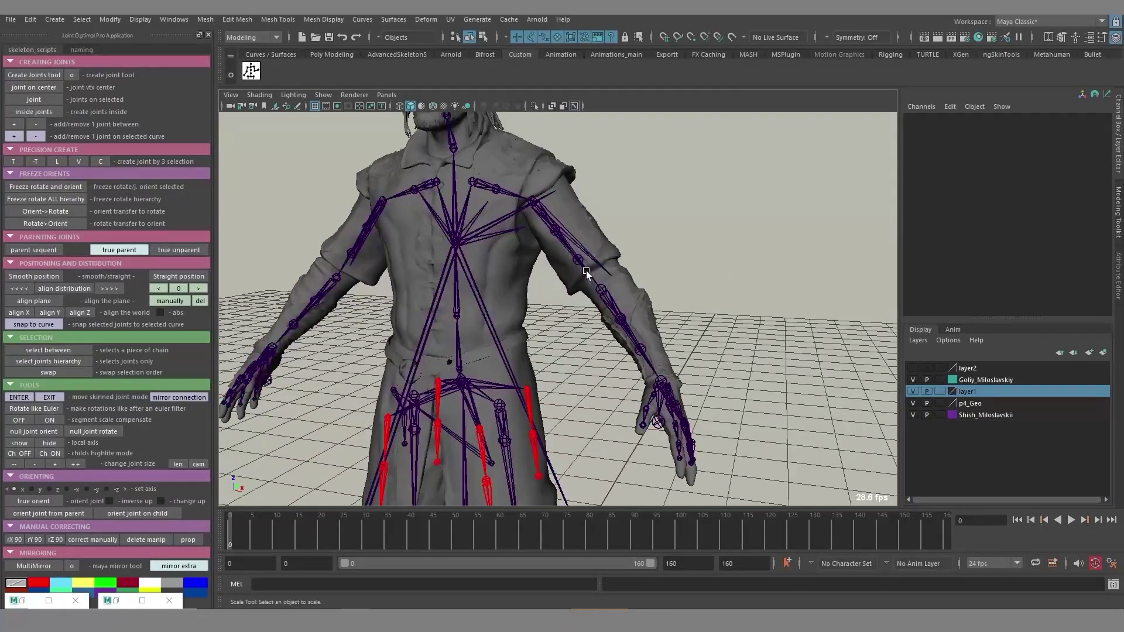
click(581, 261)
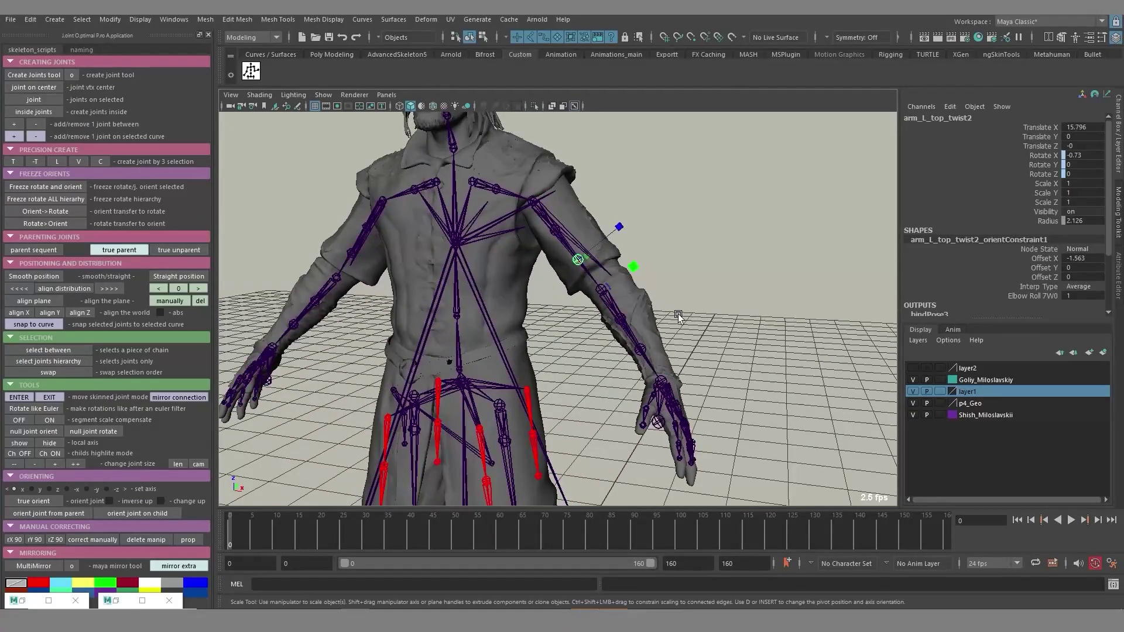
key(g)
key(w)
middle_drag(734, 335, 782, 276)
scroll(676, 263, up, 3)
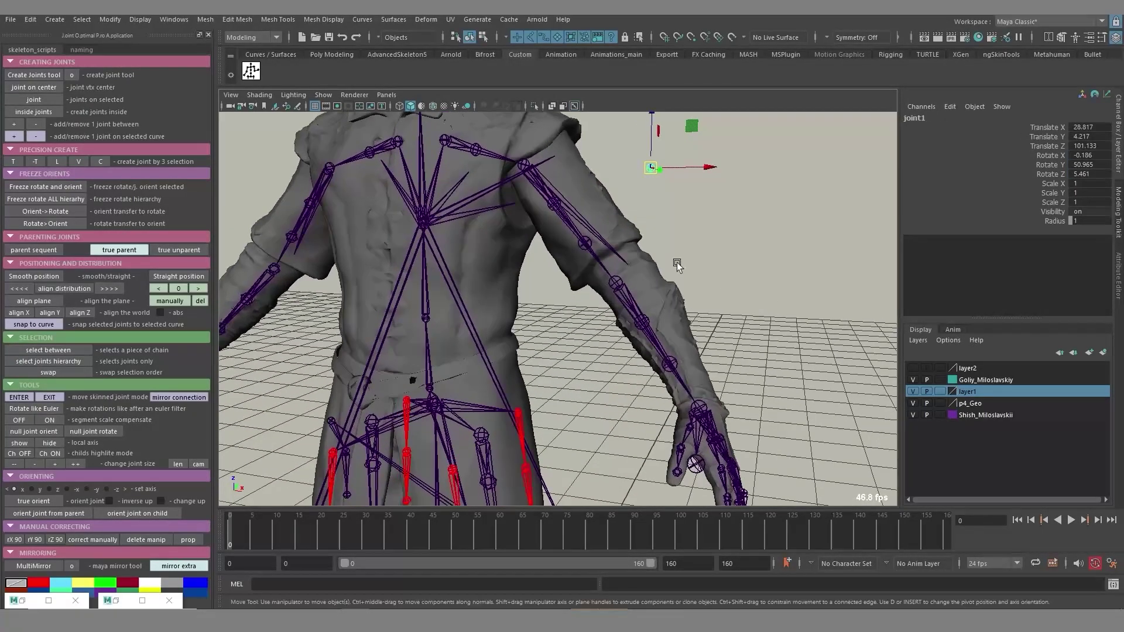
Step: Parent the free joint to arm_L1 and expand the whole group1 hierarchy in the Outliner
click(571, 222)
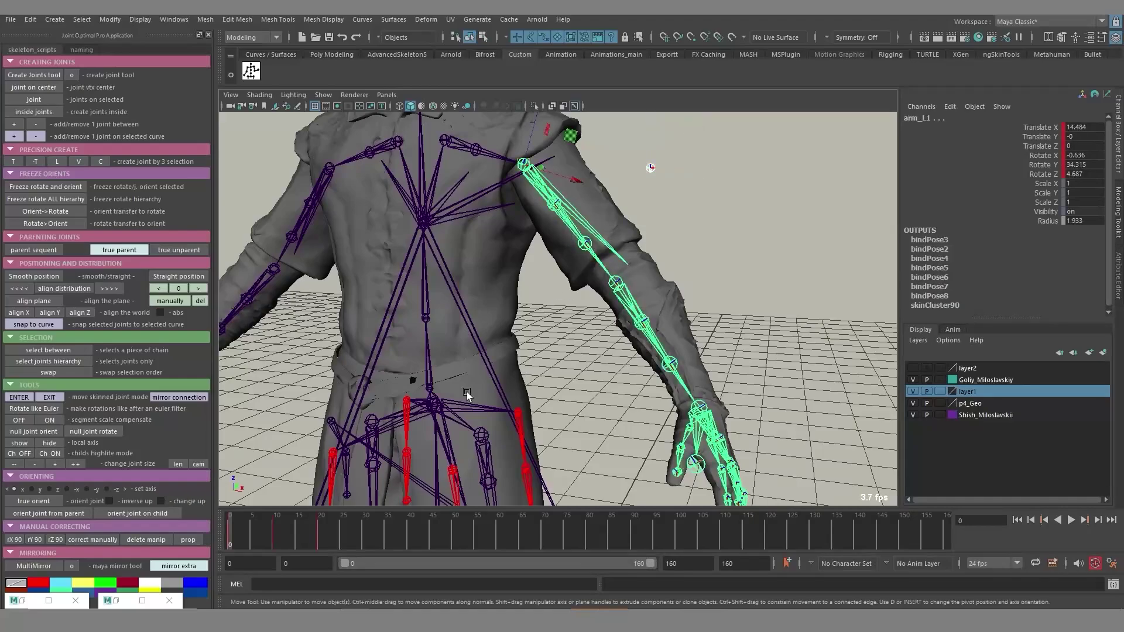
click(650, 168)
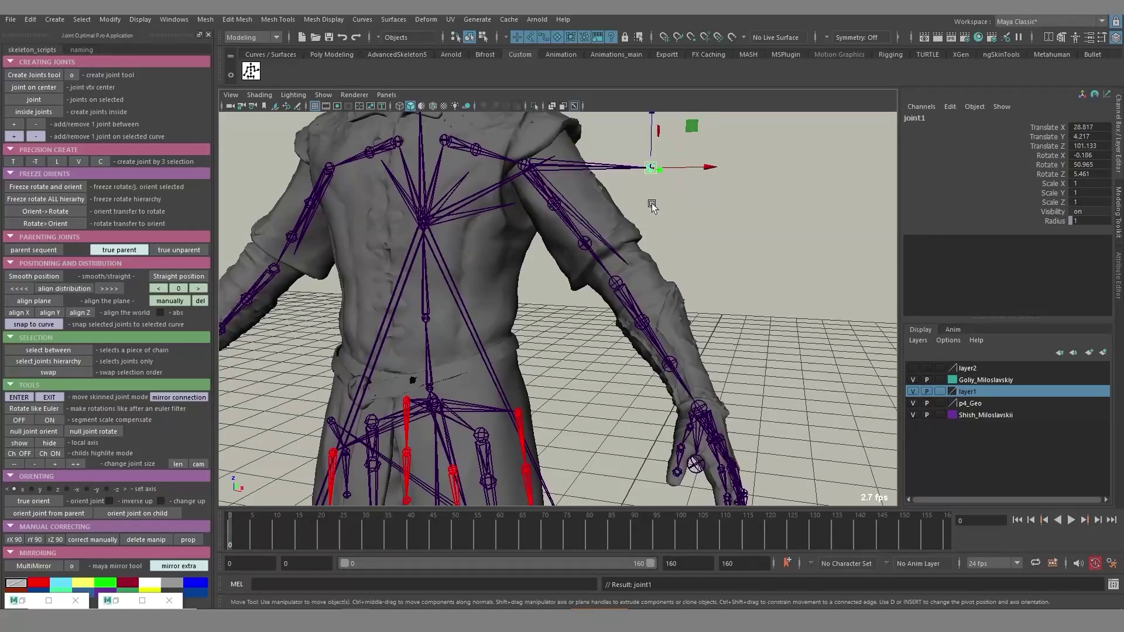
key(ctrl+o)
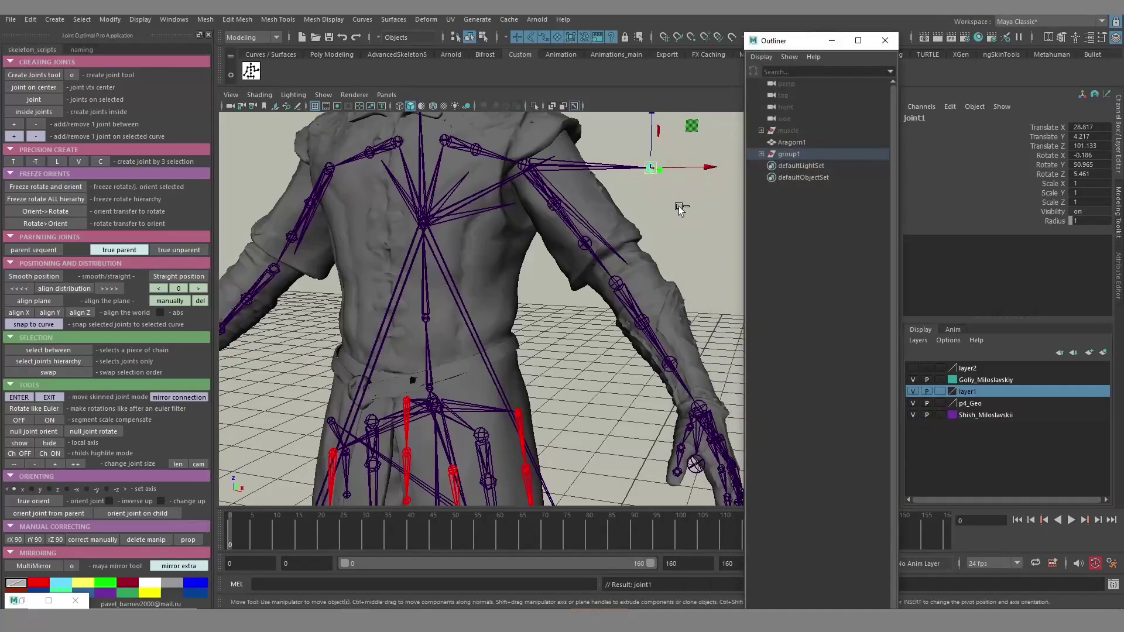
right_click(816, 153)
click(865, 184)
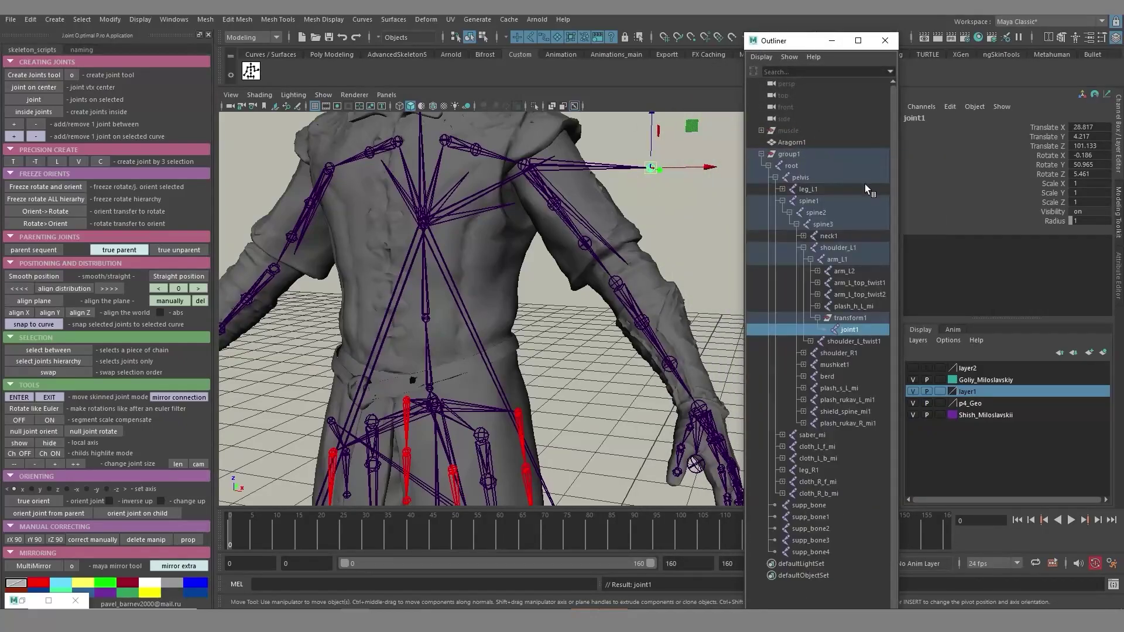
Step: Examine the translate, rotate and scale values of the transform1 node above joint1, and delete it with its child joint
click(851, 319)
click(849, 328)
click(850, 319)
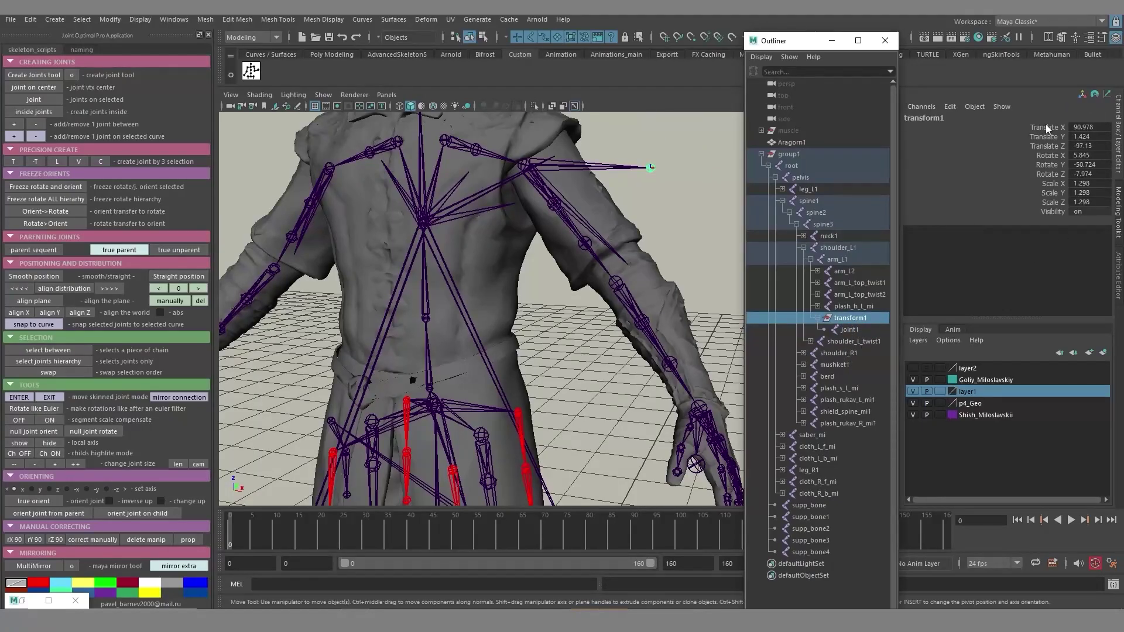
drag(1047, 127, 1062, 212)
click(1080, 129)
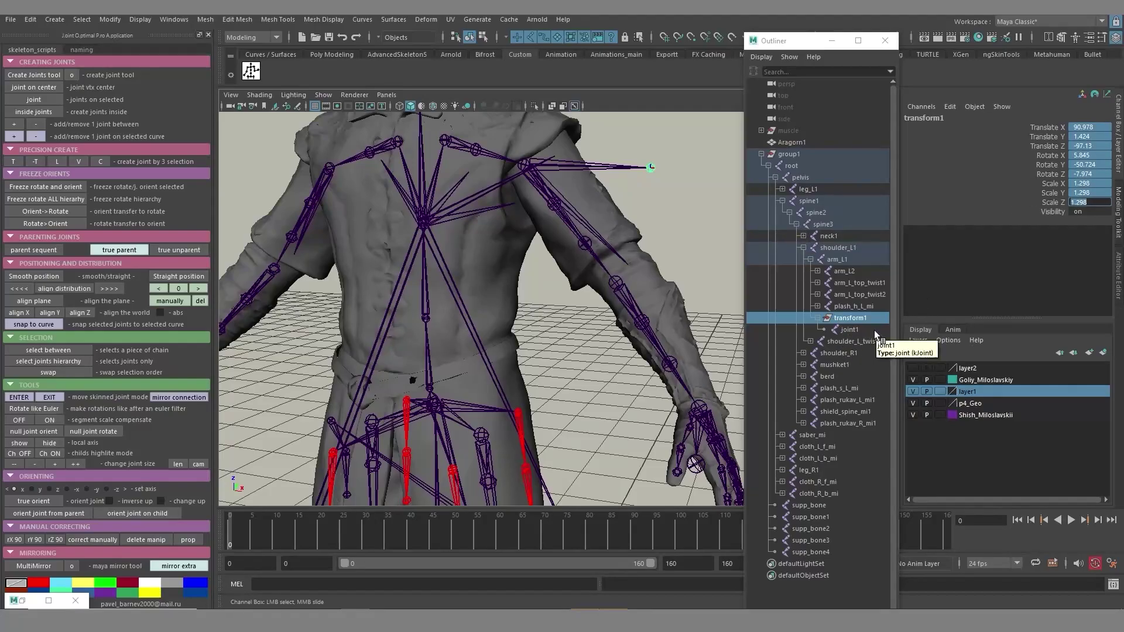
click(858, 318)
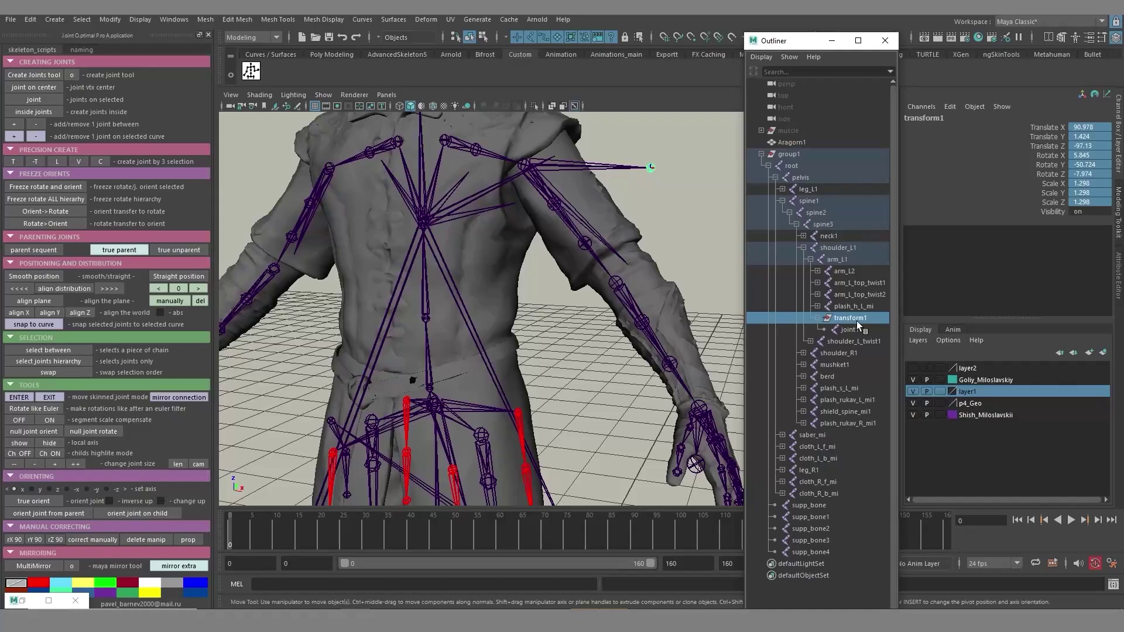
key(Delete)
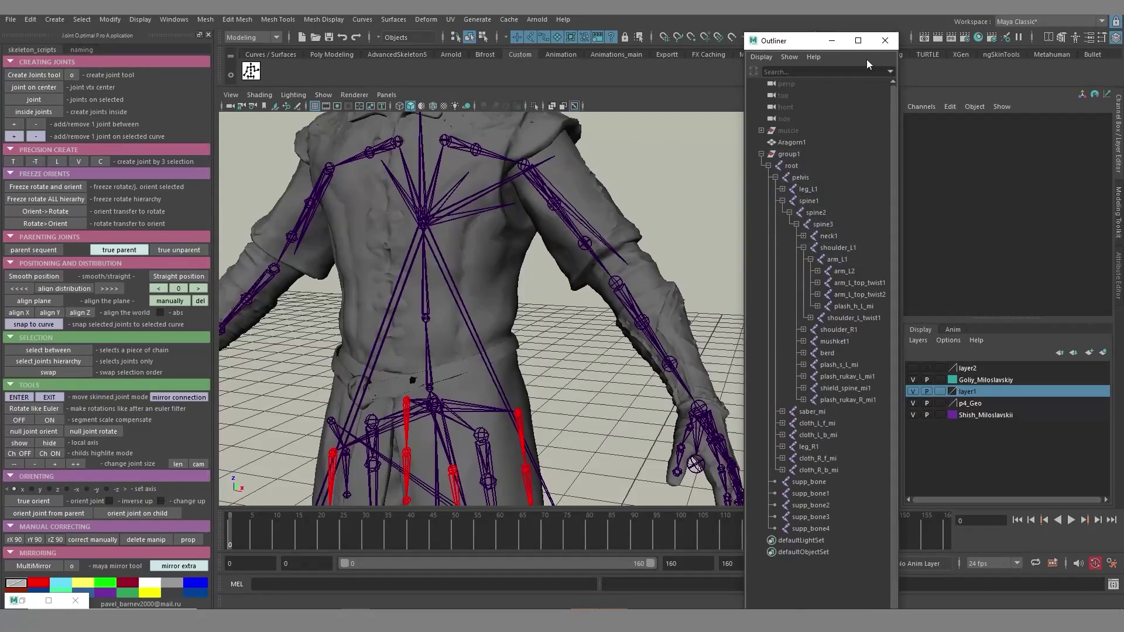
Step: Create an inside joint under arm_L1 and move it off the shoulder to about X 6.8, Y 2.17, Z 14.7
drag(796, 45, 897, 57)
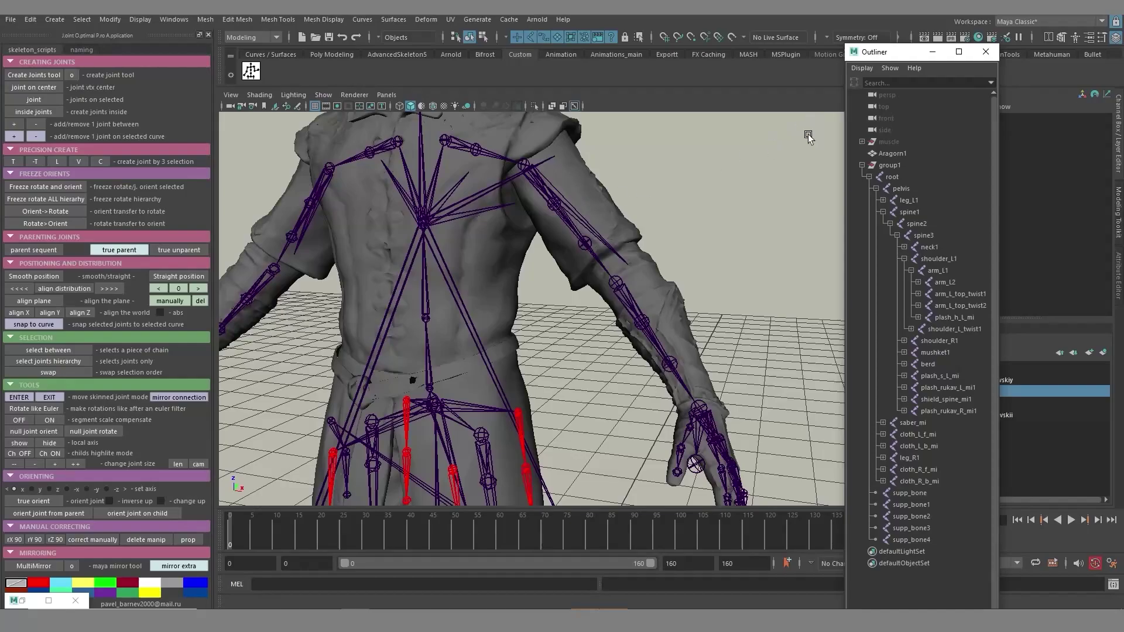
alt+drag(810, 138, 541, 200)
click(540, 206)
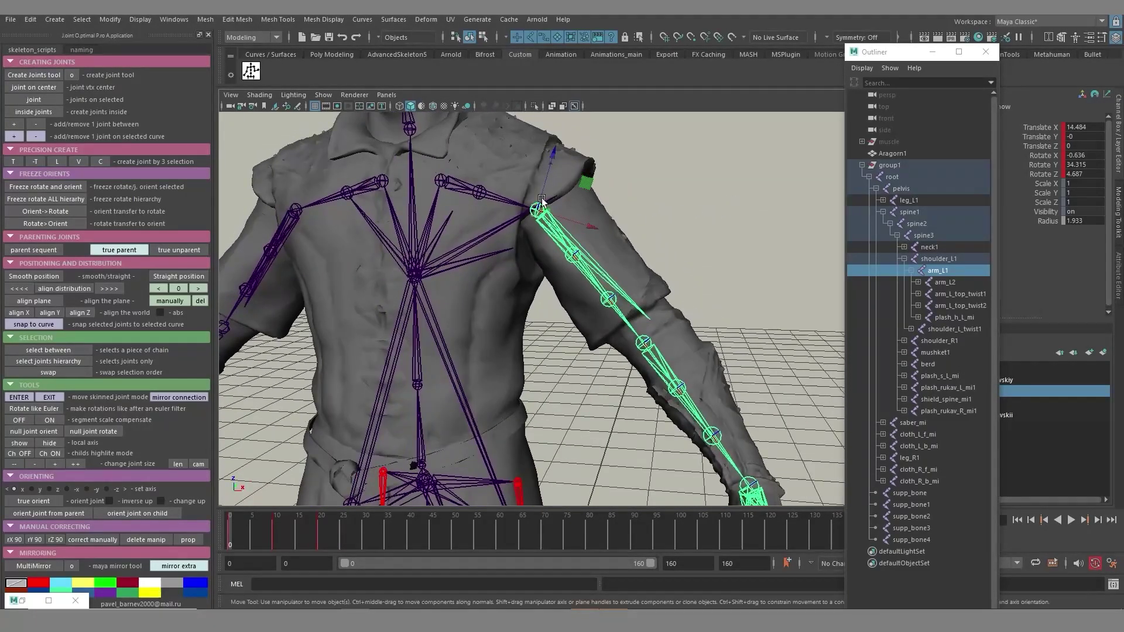
click(33, 112)
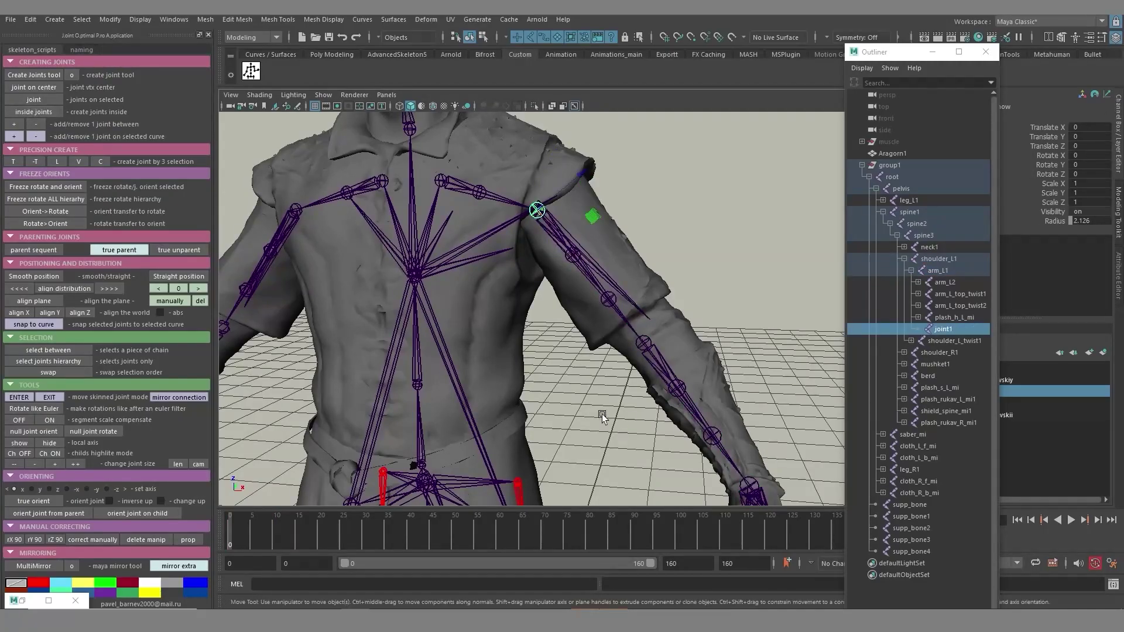
middle_drag(565, 349, 684, 318)
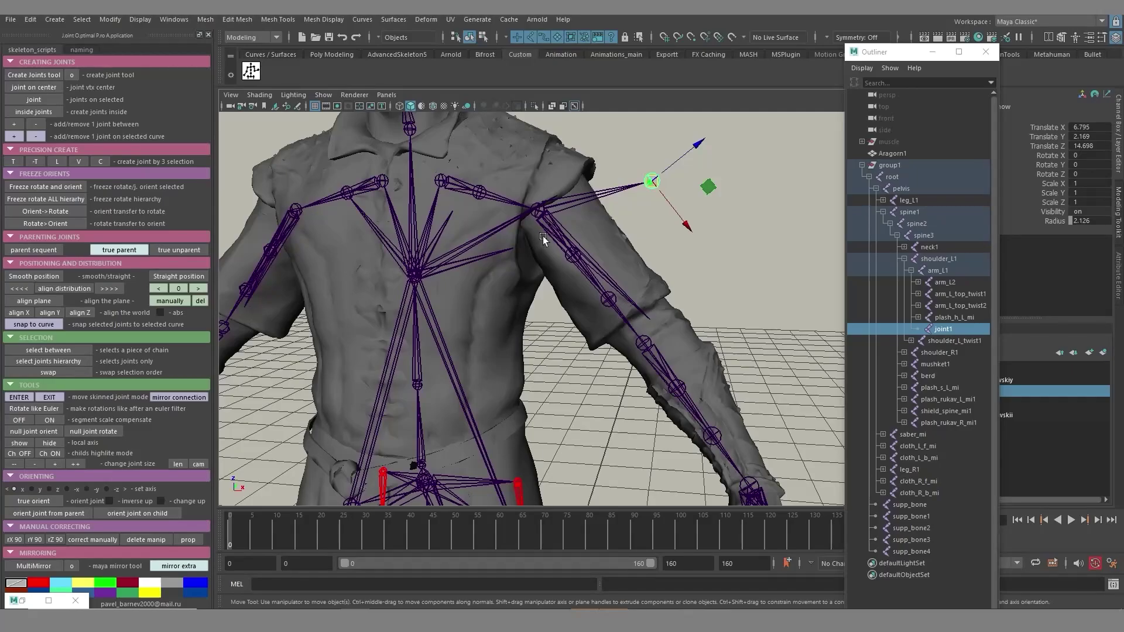
alt+middle_drag(635, 264, 641, 231)
alt+right_drag(641, 231, 614, 265)
alt+middle_drag(614, 266, 612, 293)
alt+right_drag(612, 293, 653, 264)
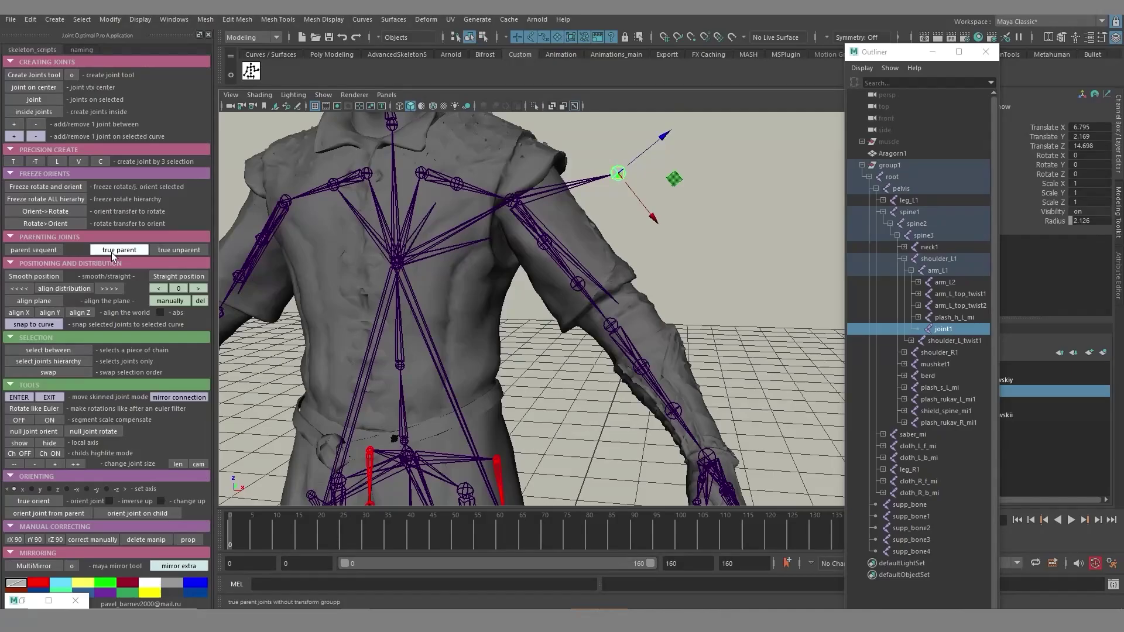
click(148, 252)
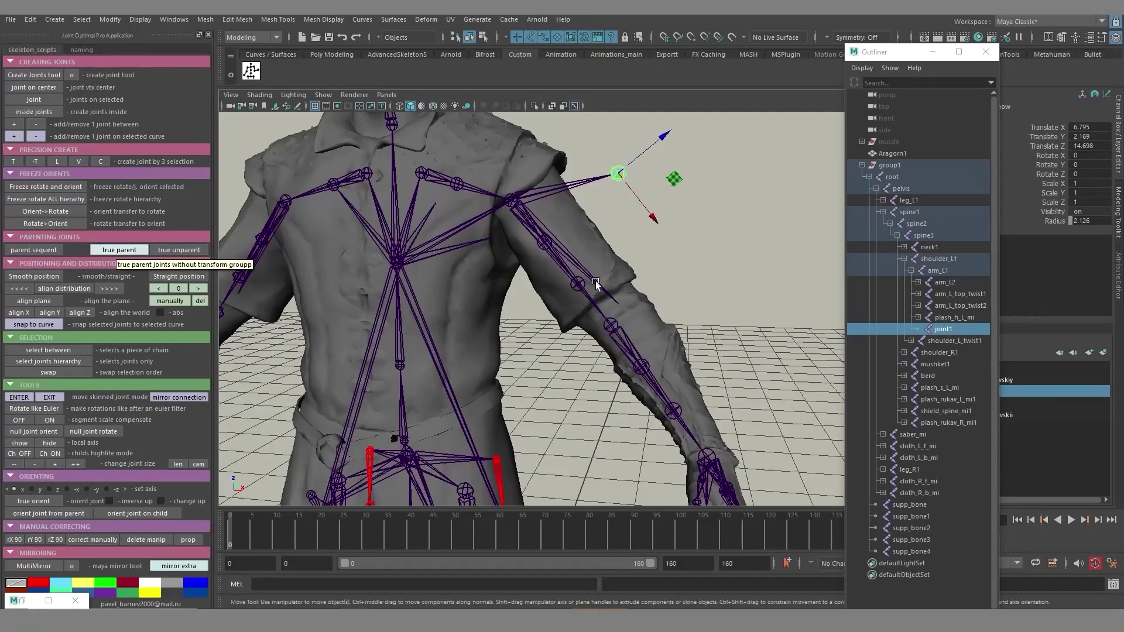
Step: Extend the chain outward from joint1 with two more inside joints and reselect joint1
alt+drag(595, 281, 577, 258)
alt+middle_drag(577, 257, 578, 290)
alt+right_drag(579, 290, 632, 270)
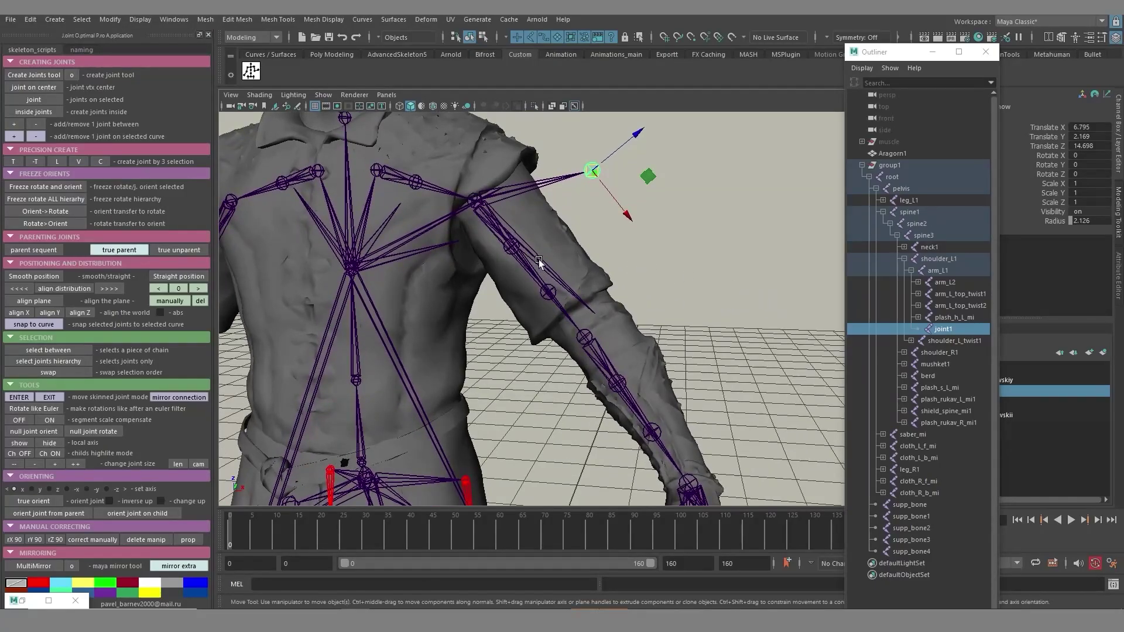
click(43, 111)
middle_drag(655, 268, 846, 360)
key(g)
alt+right_drag(778, 342, 725, 264)
click(584, 204)
mouse_move(726, 264)
alt+mouse_down()
mouse_move(743, 297)
mouse_move(747, 269)
alt+mouse_up()
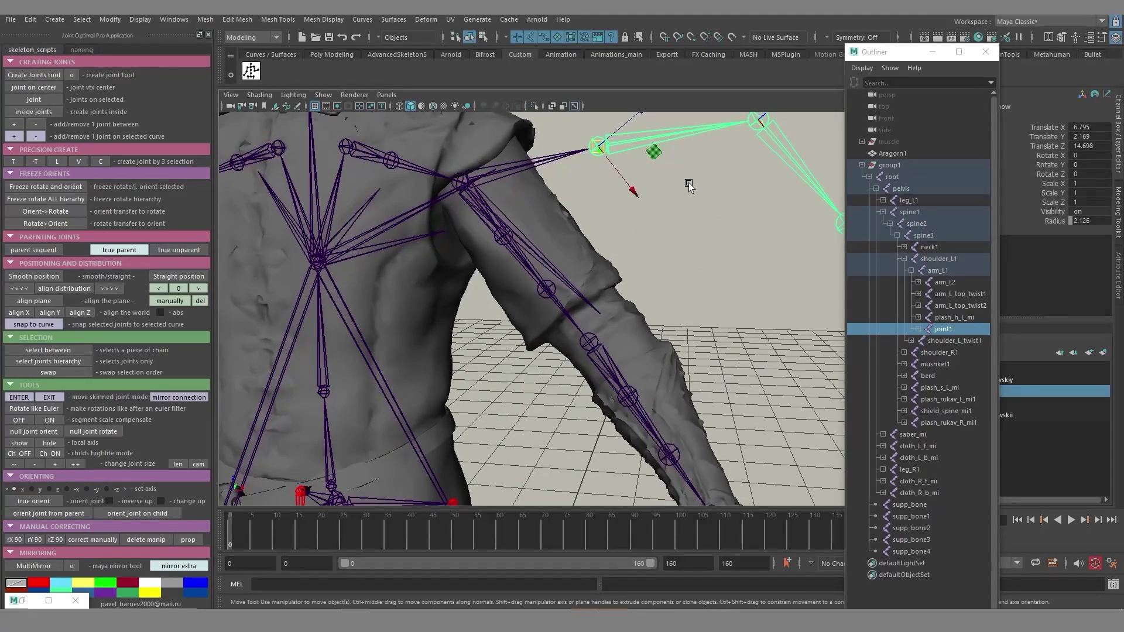
Step: Reparent the joint1 chain under arm_L_top_twist2 with true parent
alt+right_drag(577, 265, 550, 252)
alt+middle_drag(581, 256, 567, 266)
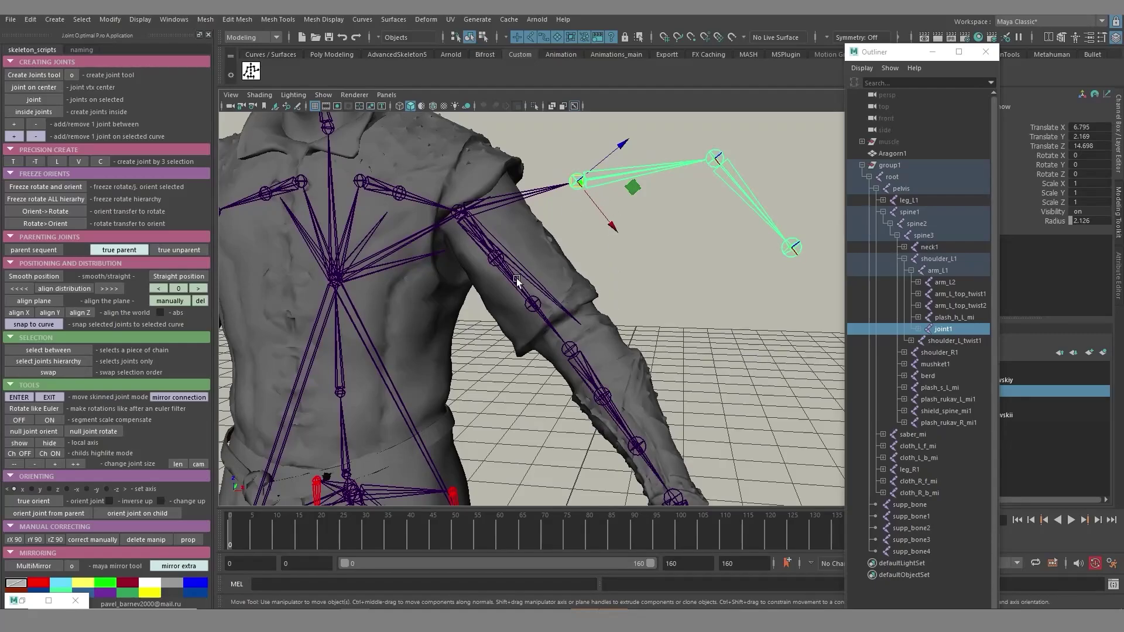
shift+click(540, 302)
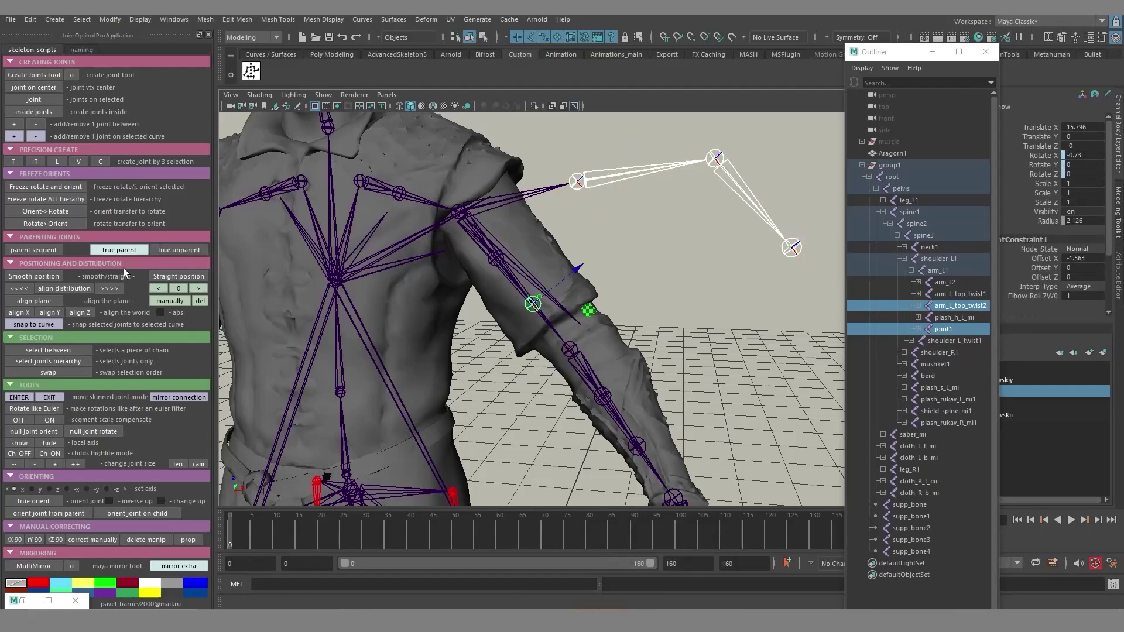
click(125, 248)
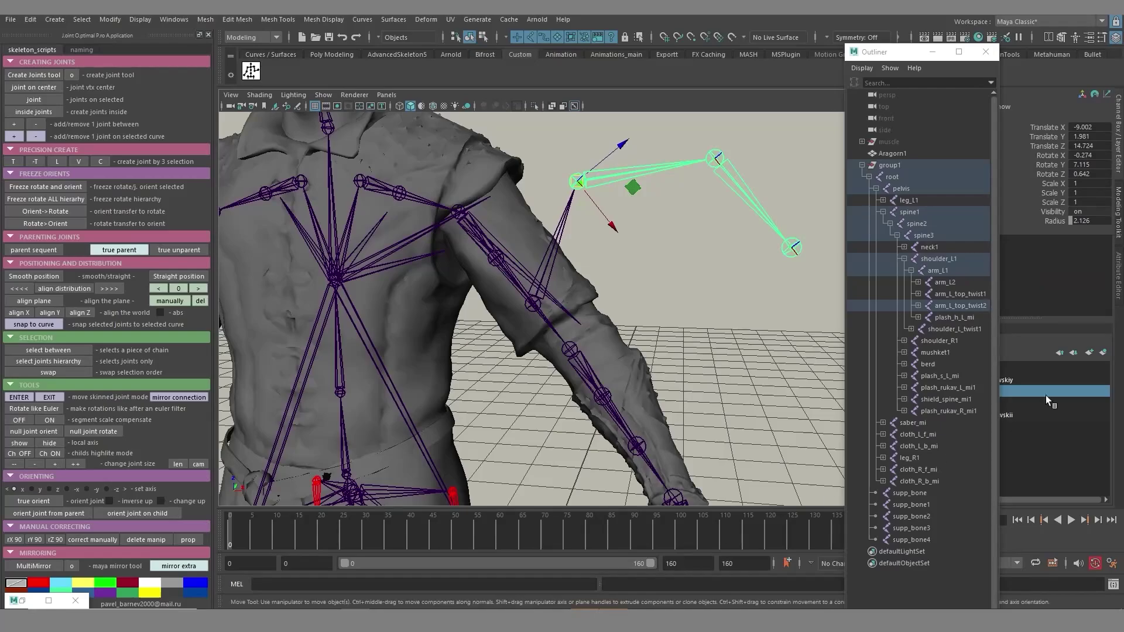
Step: Expand arm_L_top_twist2 down to joint3 in the Outliner, and examine the transform and scale values of group1
click(917, 305)
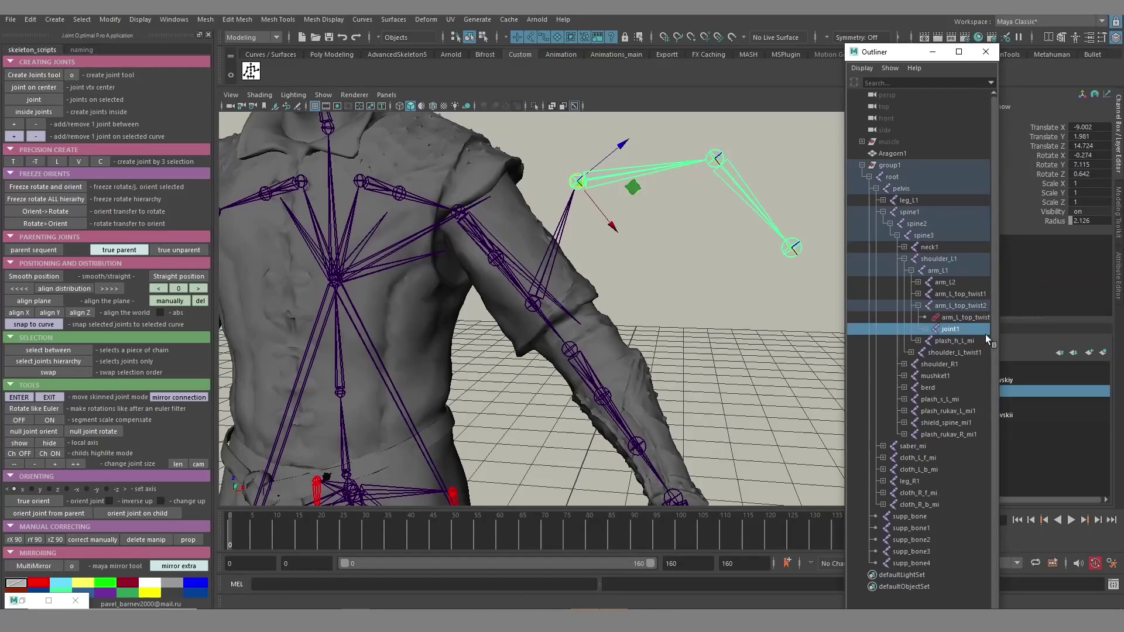
drag(999, 338, 1051, 342)
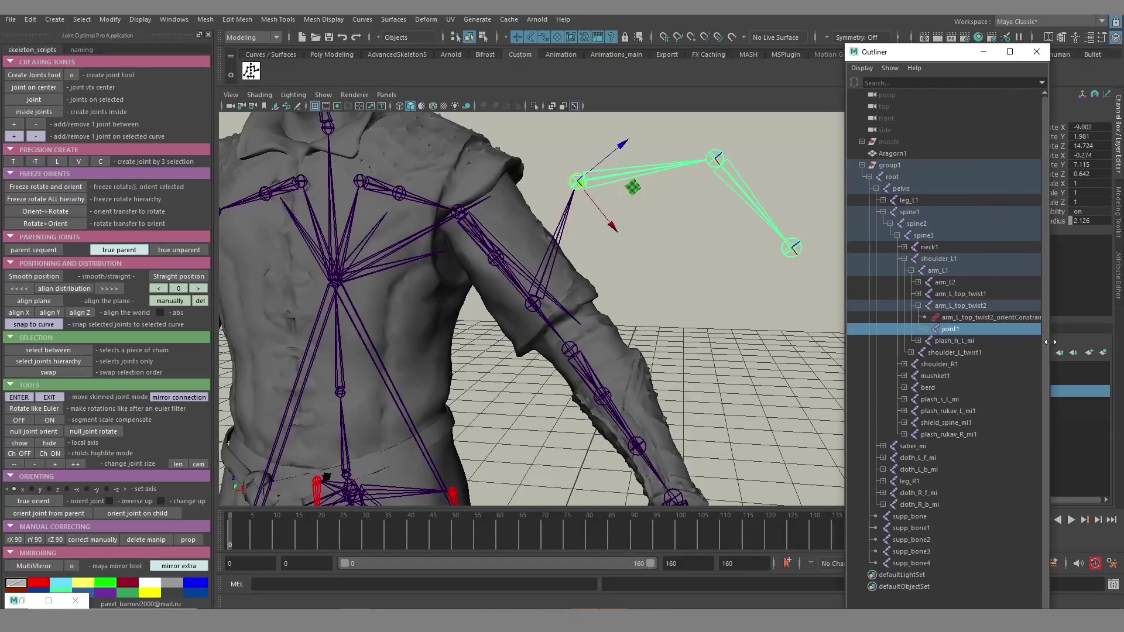
click(925, 329)
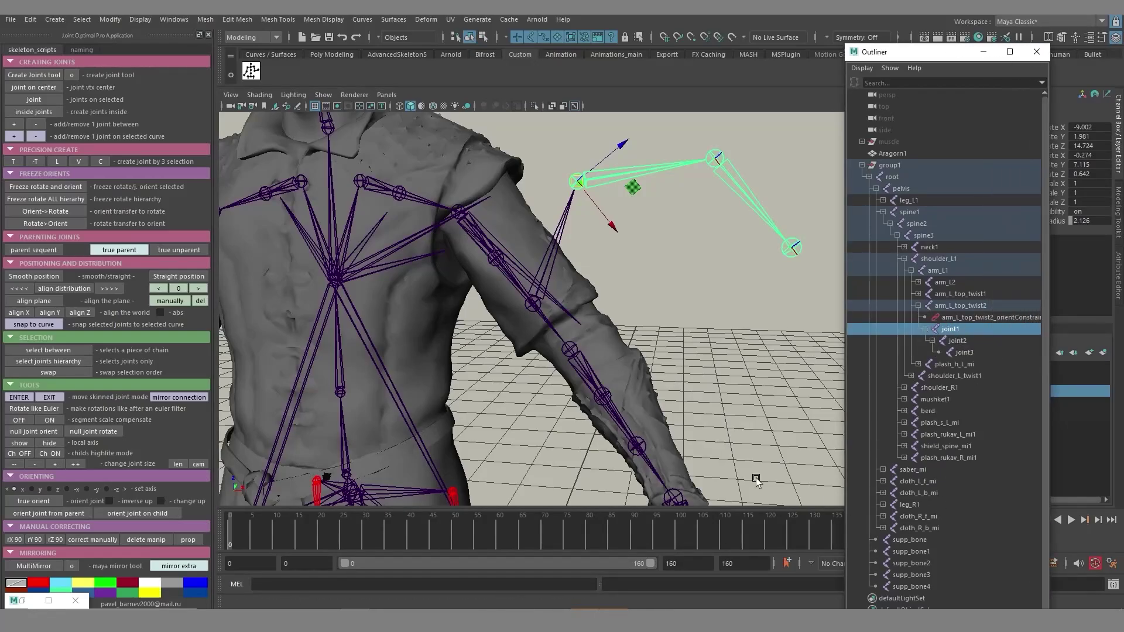
click(889, 165)
key(f)
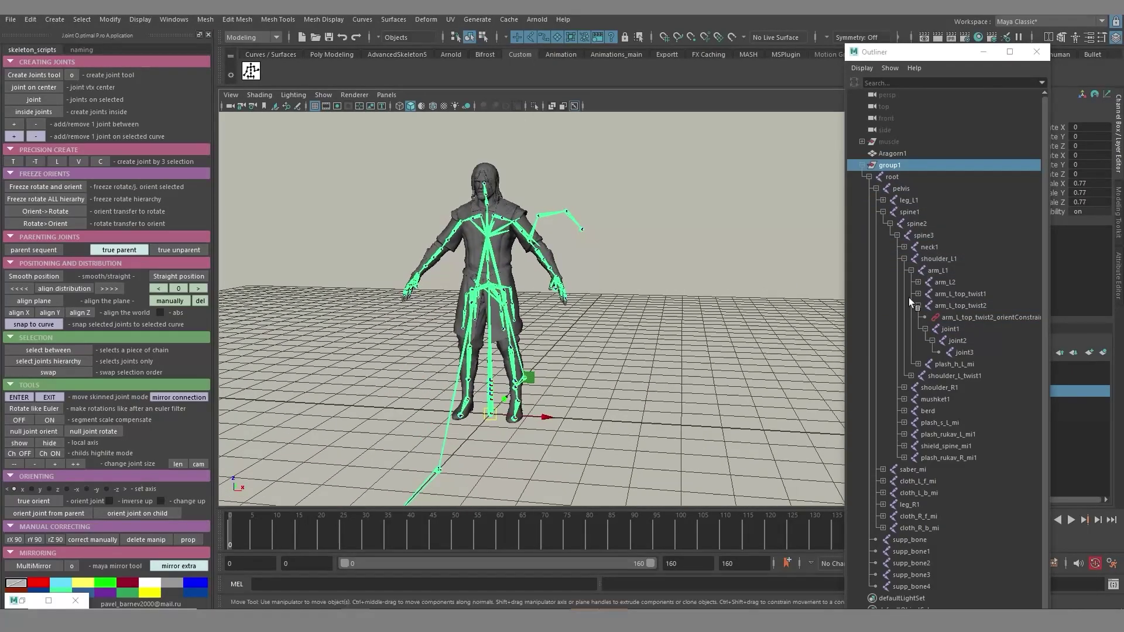
drag(938, 52, 832, 44)
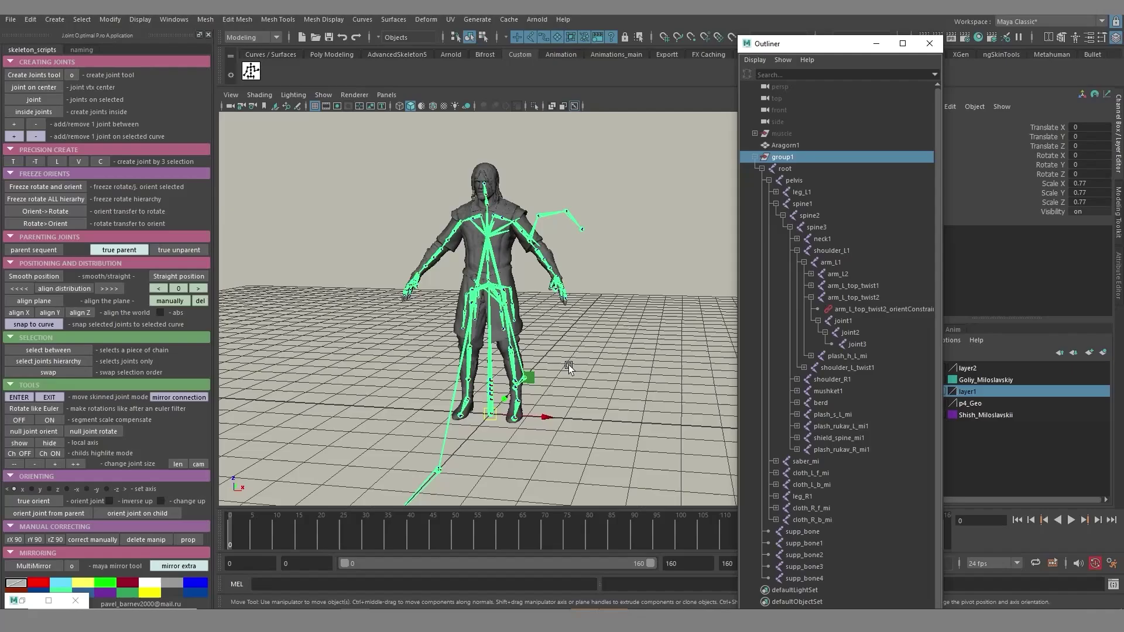
Step: Detach joint1 from arm_L_top_twist2 to the world level with true unparent and expand it in the Outliner
alt+right_drag(568, 364, 570, 262)
alt+middle_drag(570, 262, 571, 372)
alt+right_drag(571, 372, 712, 373)
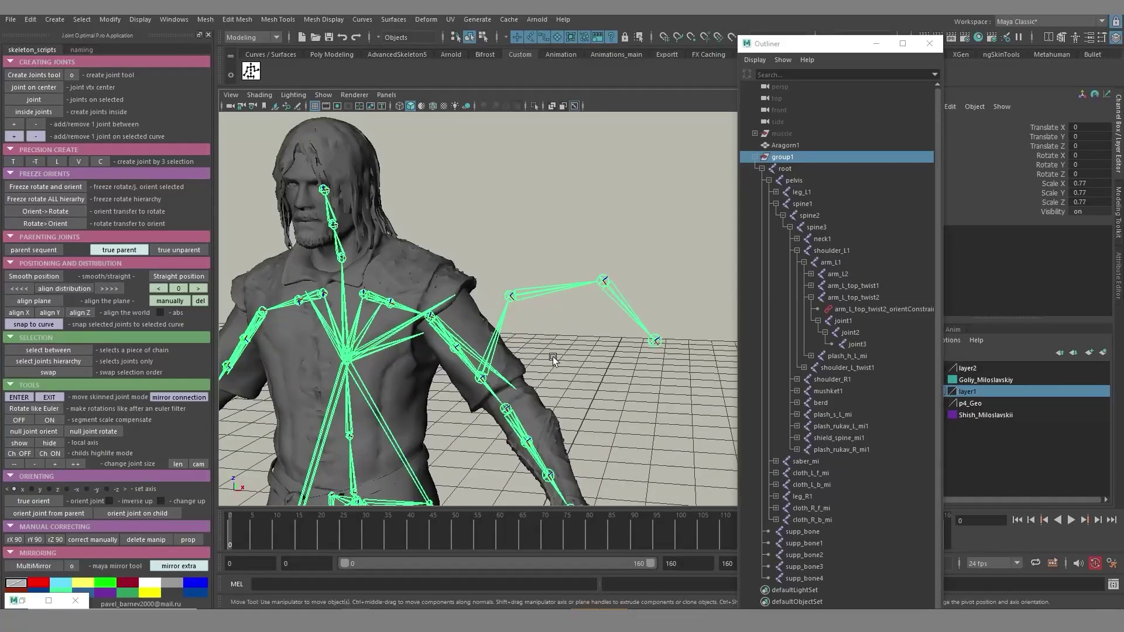
click(510, 296)
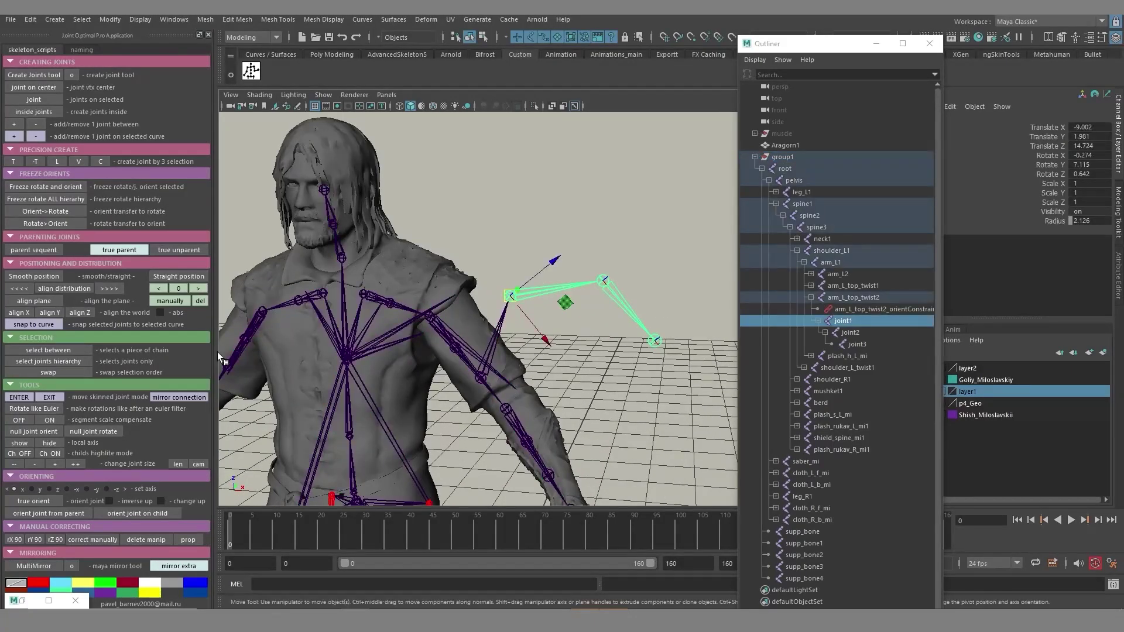
click(169, 250)
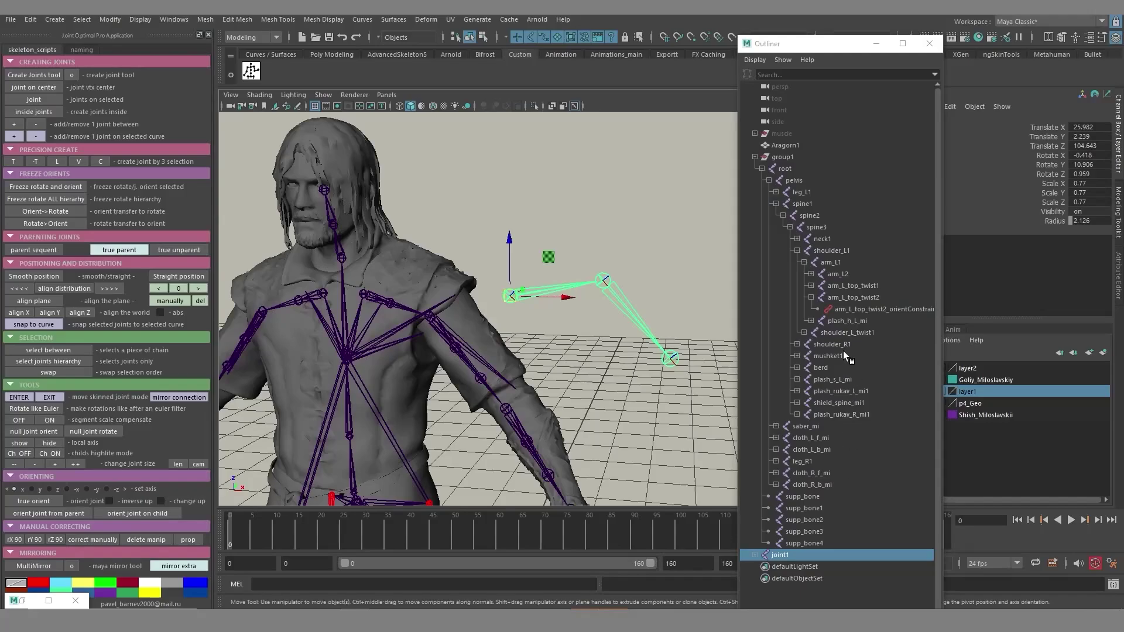
click(754, 556)
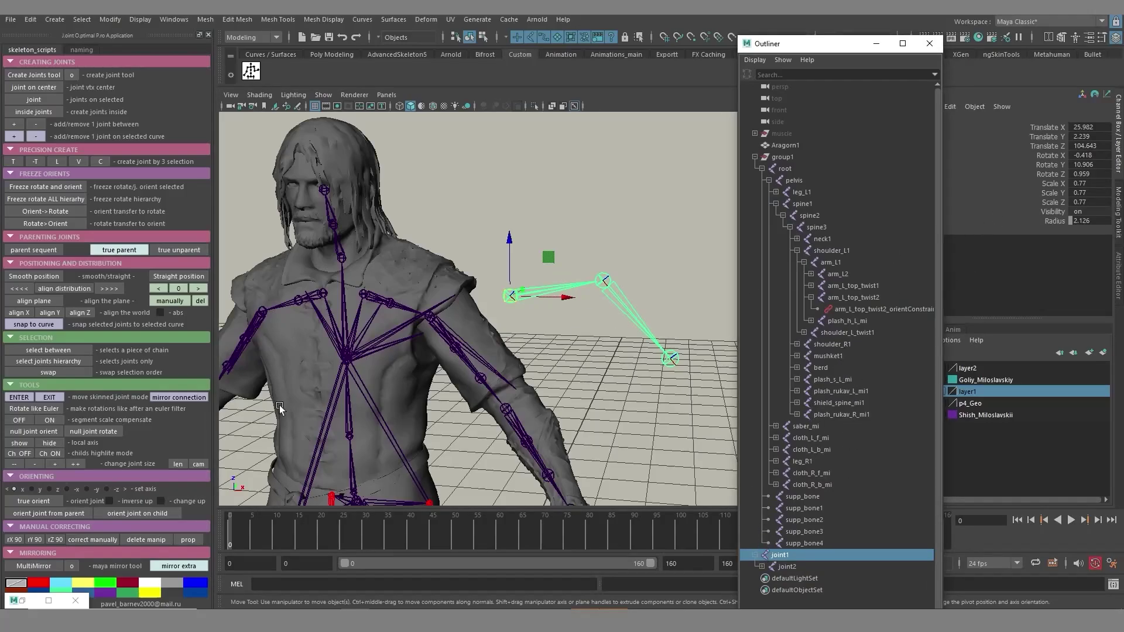
Step: Turn off segment scale compensate for joint1 and attach it to arm_L_top_twist1 with true parent
click(17, 421)
key(r)
alt+drag(600, 333, 531, 360)
alt+right_drag(531, 360, 565, 334)
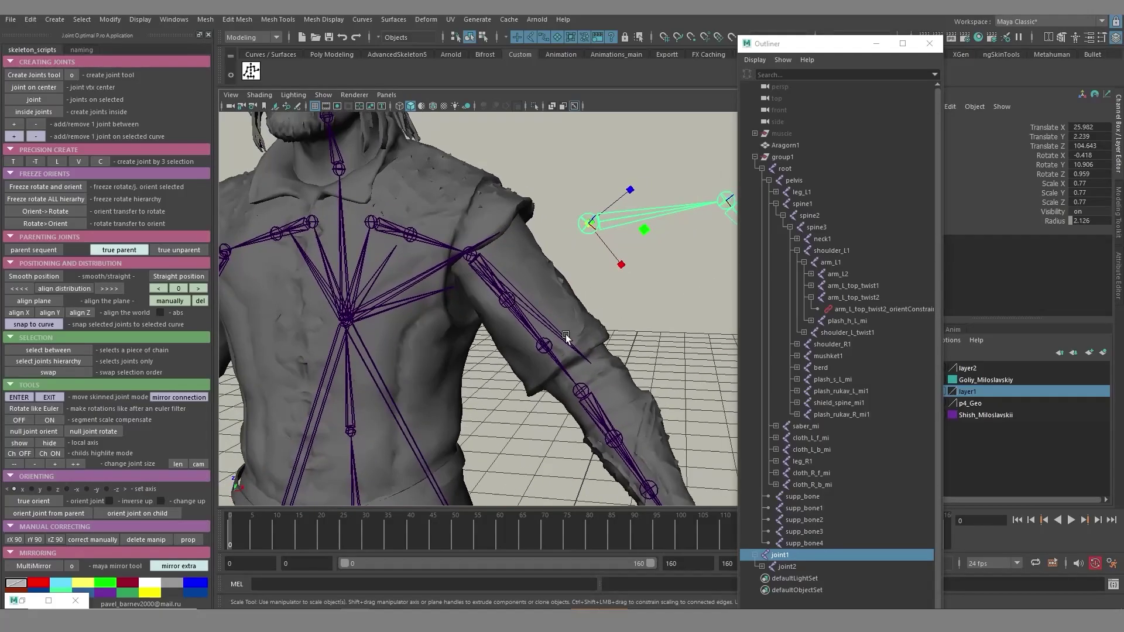
shift+click(507, 303)
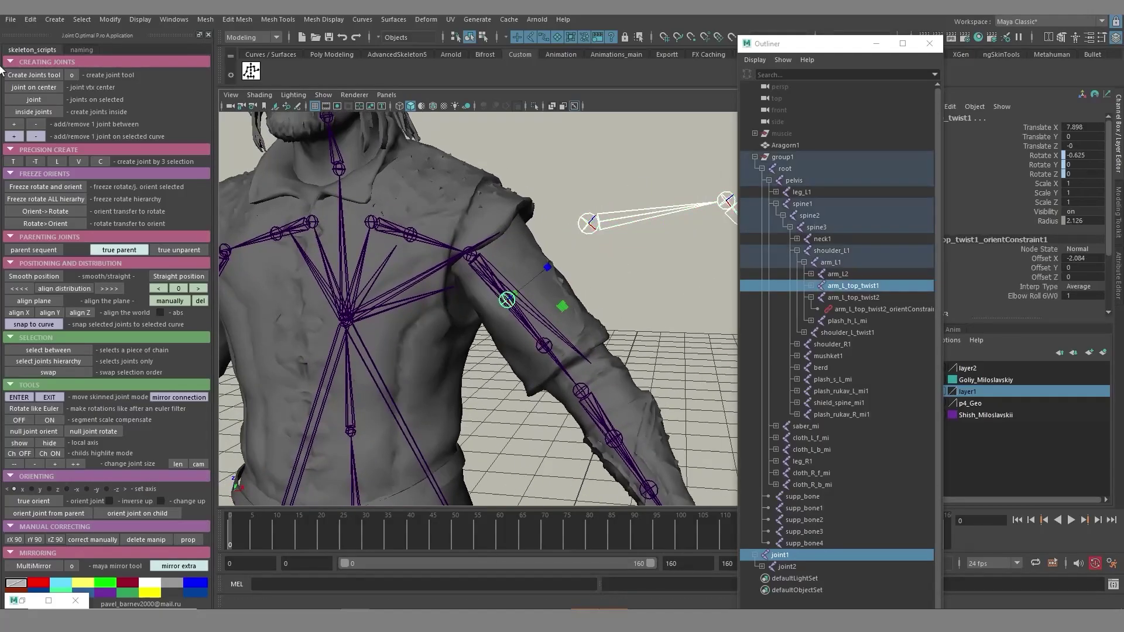
click(123, 251)
Step: Reselect joint1 and examine its rotate and scale values under arm_L_top_twist1
click(665, 307)
scroll(511, 275, down, 8)
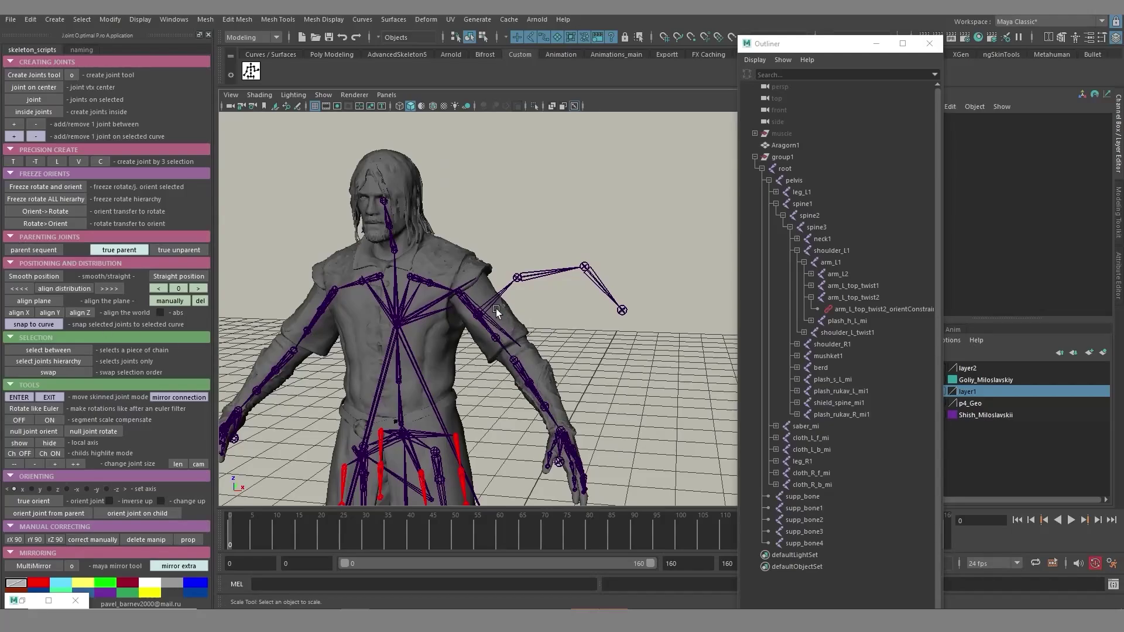
alt+middle_drag(557, 325, 576, 282)
click(547, 236)
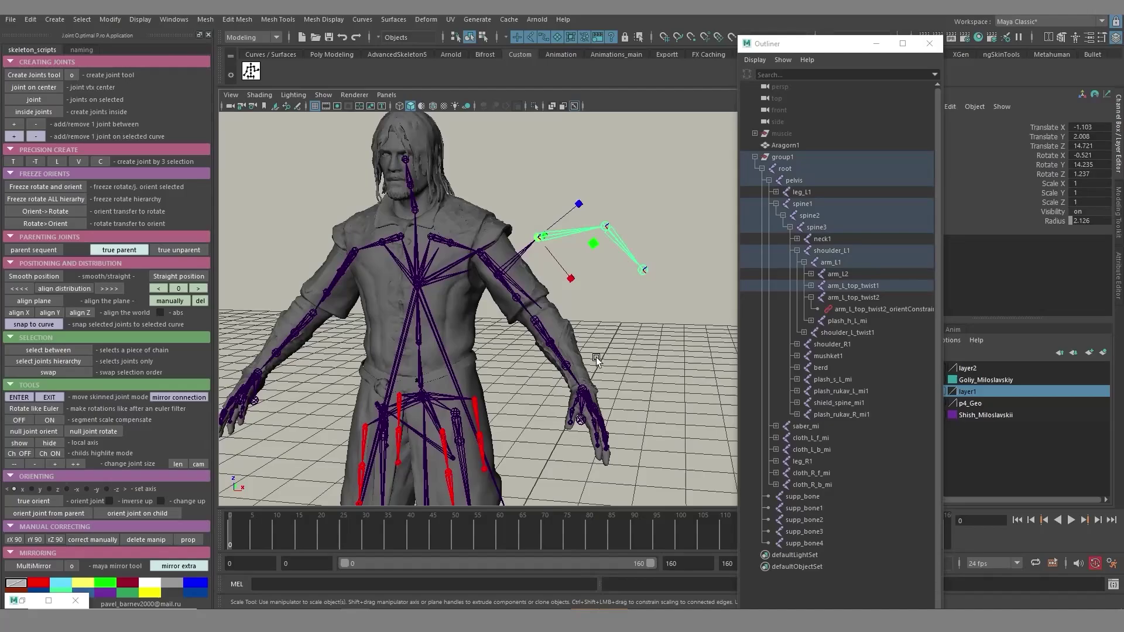
alt+middle_drag(607, 343, 568, 318)
alt+drag(568, 319, 594, 312)
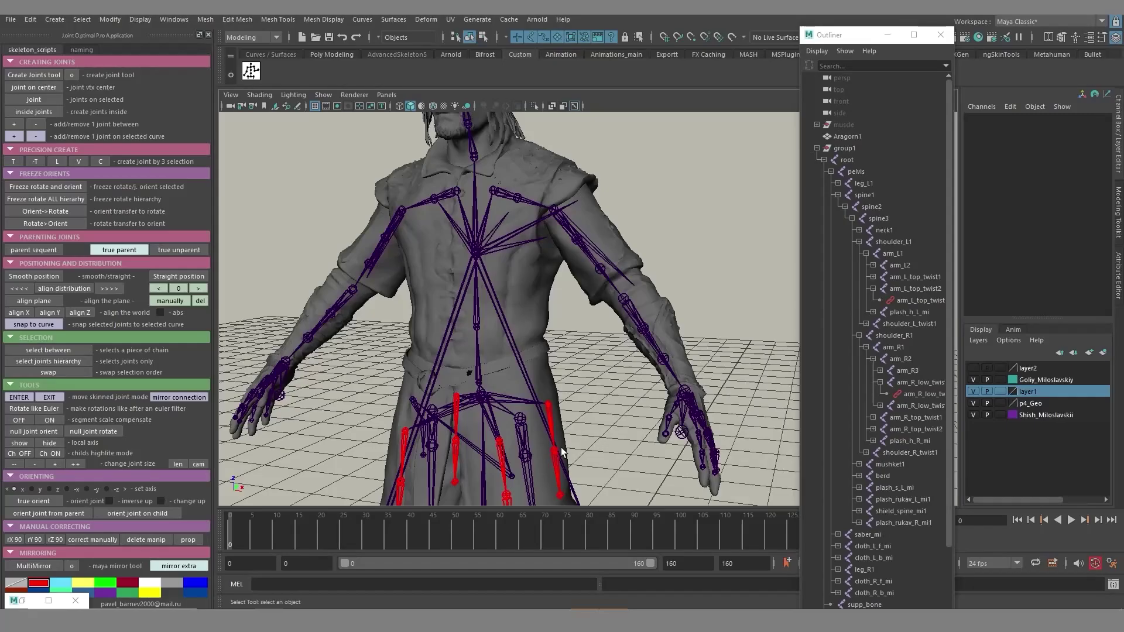
Step: Highlight the shoulder_L1 and leg_L1 chains together, clear the selection, and highlight the opposite shoulder_R1 chain
alt+drag(556, 390, 530, 313)
scroll(565, 334, down, 2)
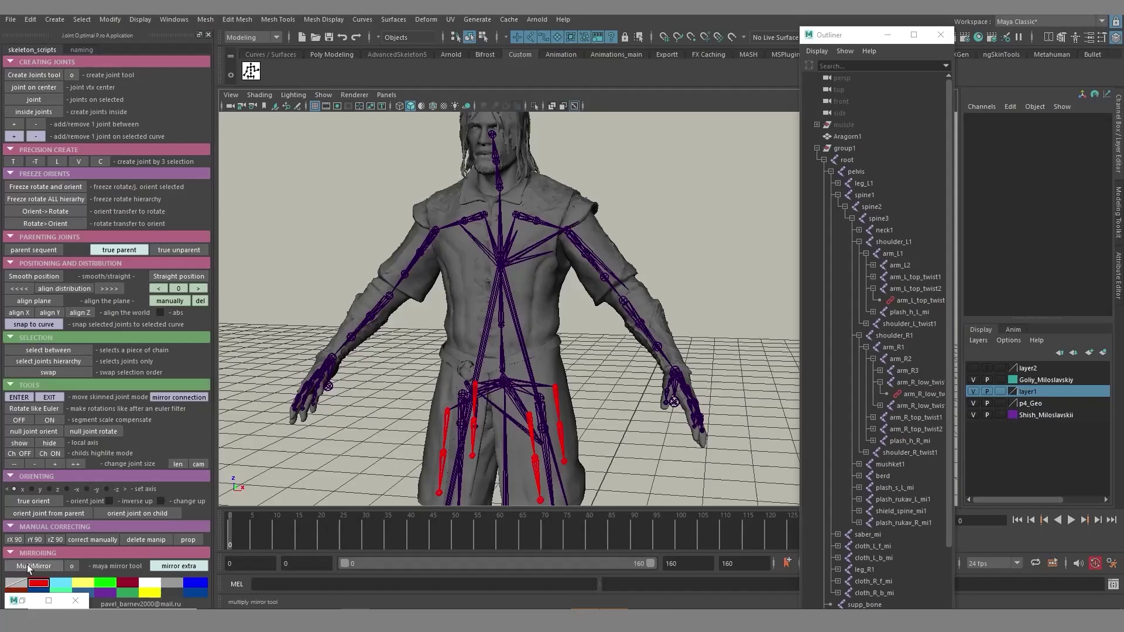
alt+drag(522, 233, 574, 354)
click(520, 219)
shift+click(546, 355)
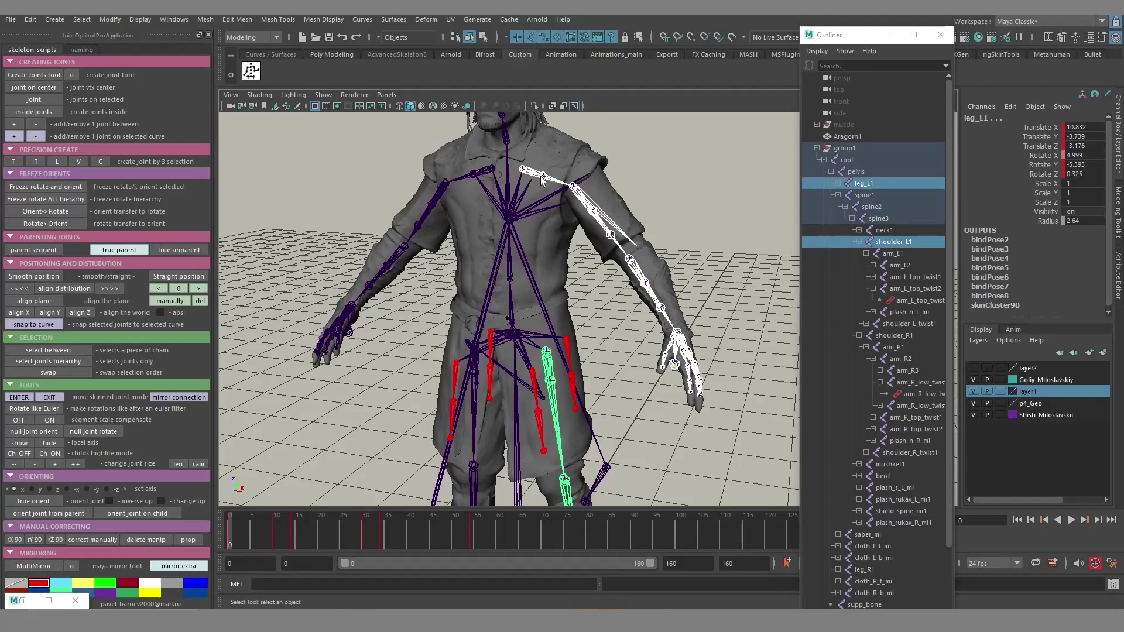
alt+middle_drag(520, 171, 540, 214)
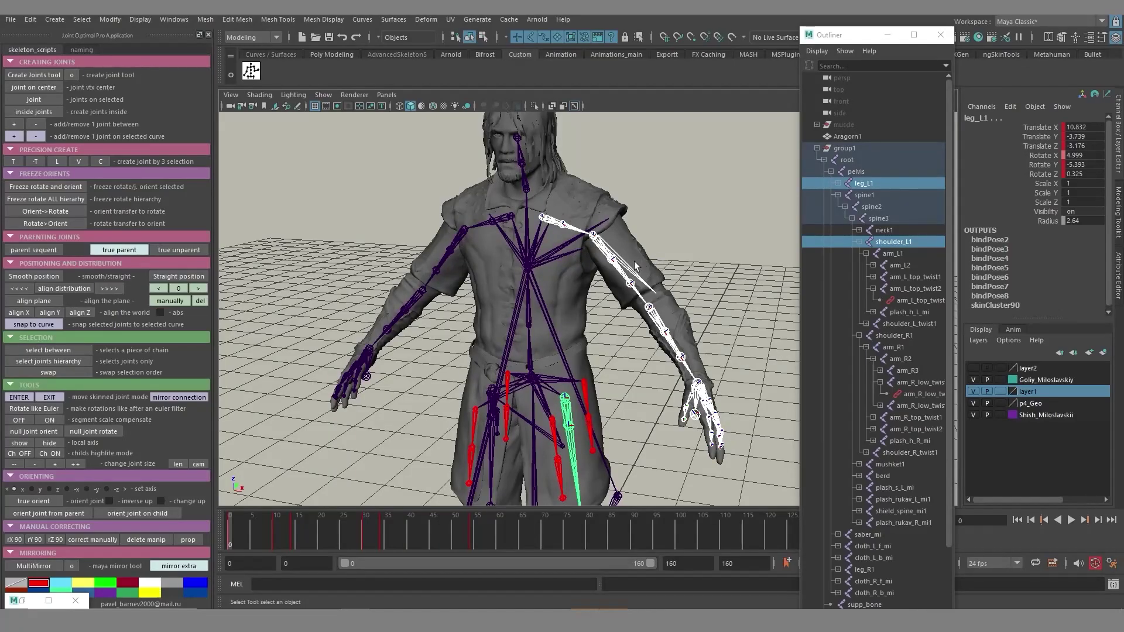
click(676, 219)
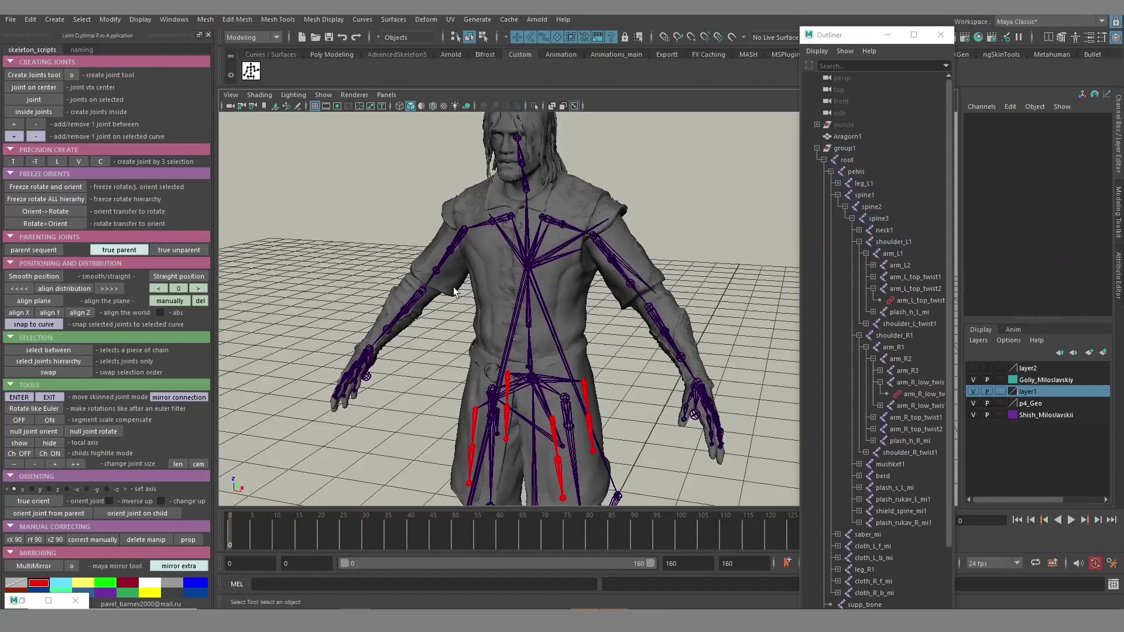
alt+drag(454, 291, 460, 256)
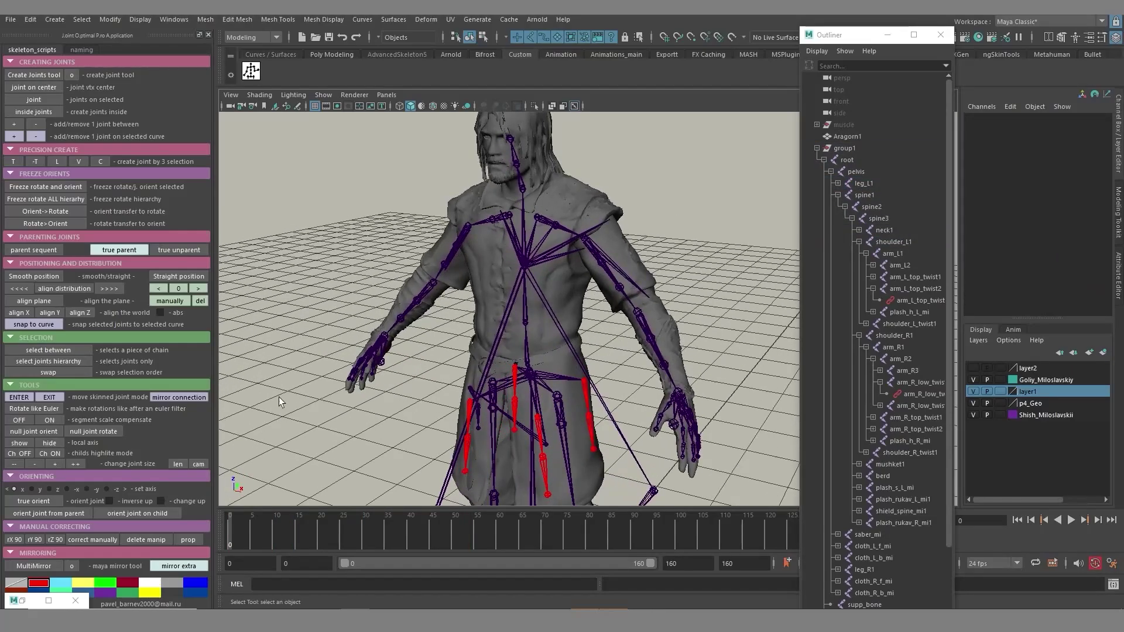
click(508, 214)
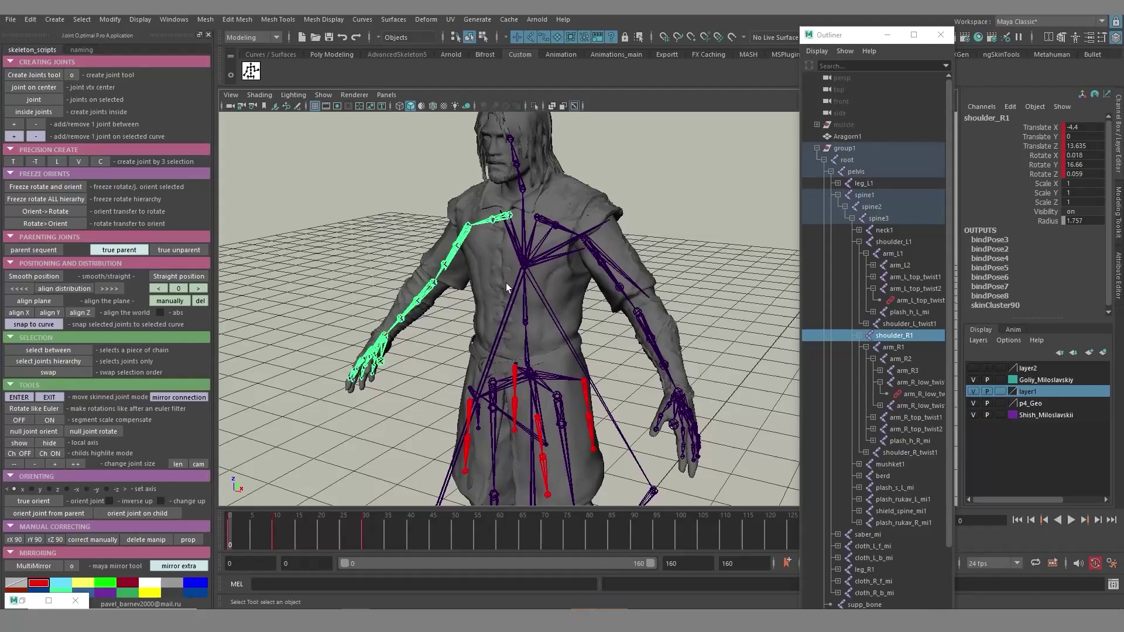
Step: Create an inside joint under arm_L2 and expand arm_L2 in the Outliner
alt+right_drag(618, 316, 690, 327)
alt+drag(691, 327, 581, 352)
click(672, 328)
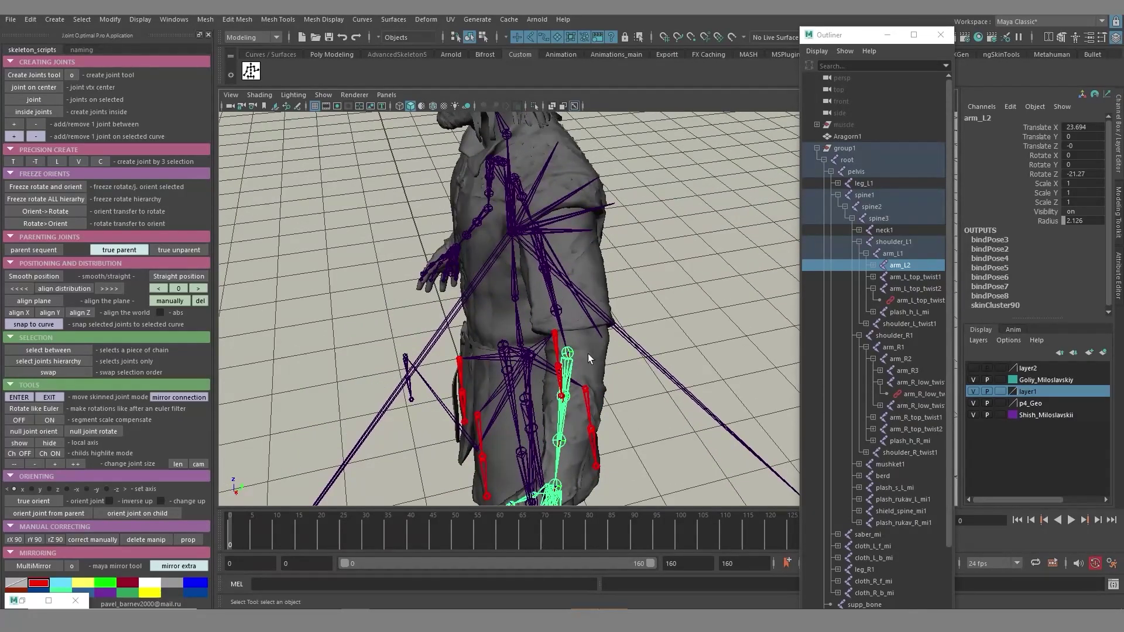
alt+drag(589, 358, 623, 353)
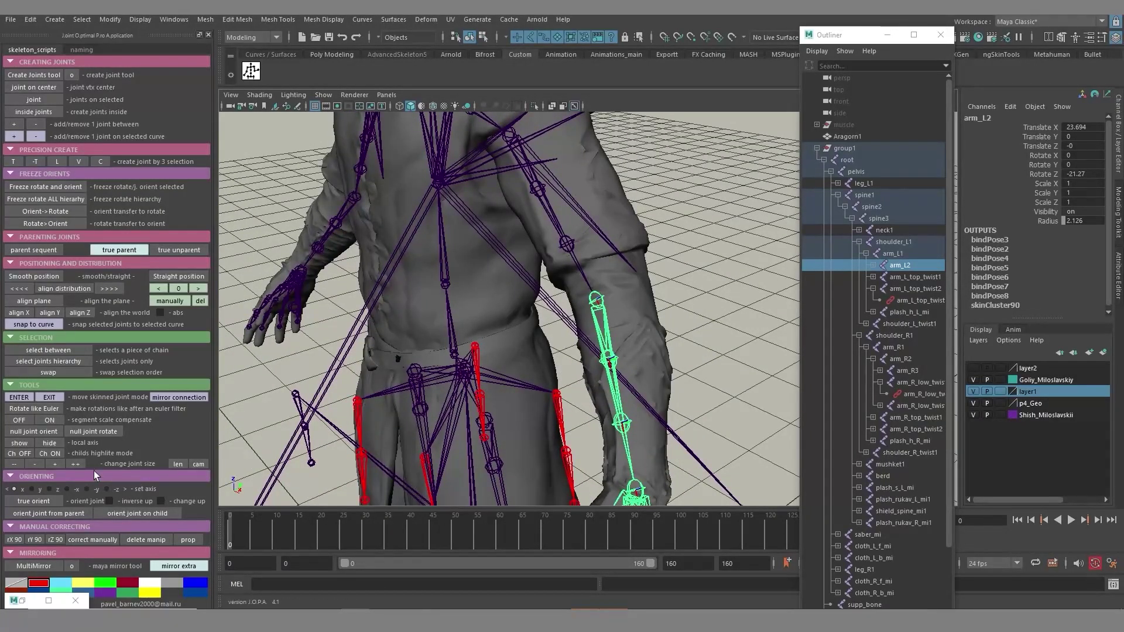
click(33, 112)
alt+middle_drag(644, 402, 624, 404)
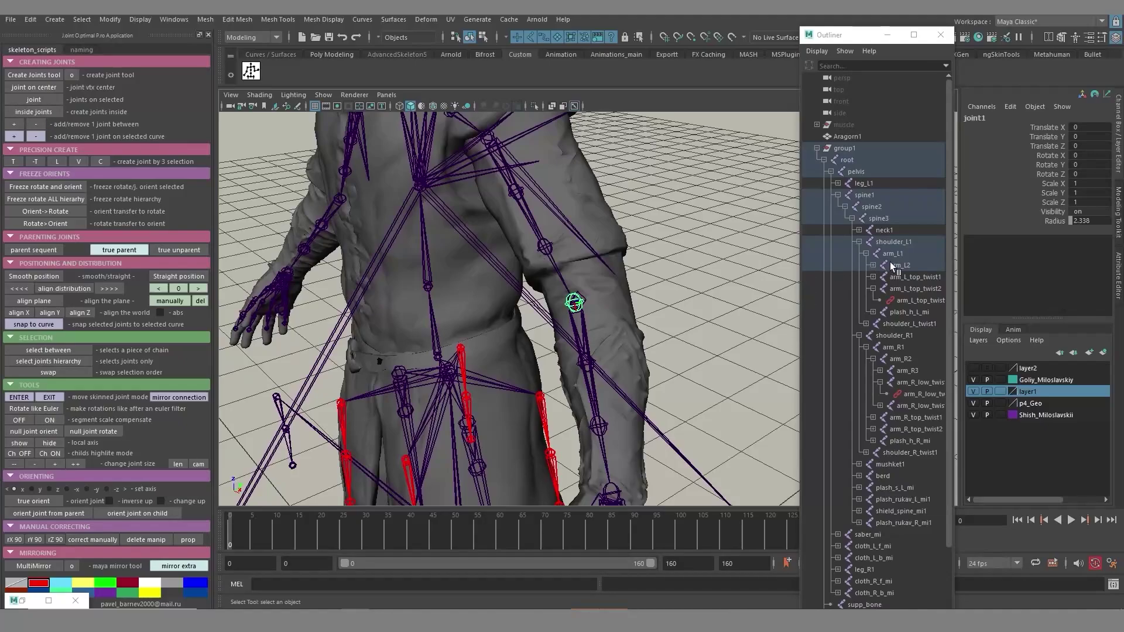
click(872, 265)
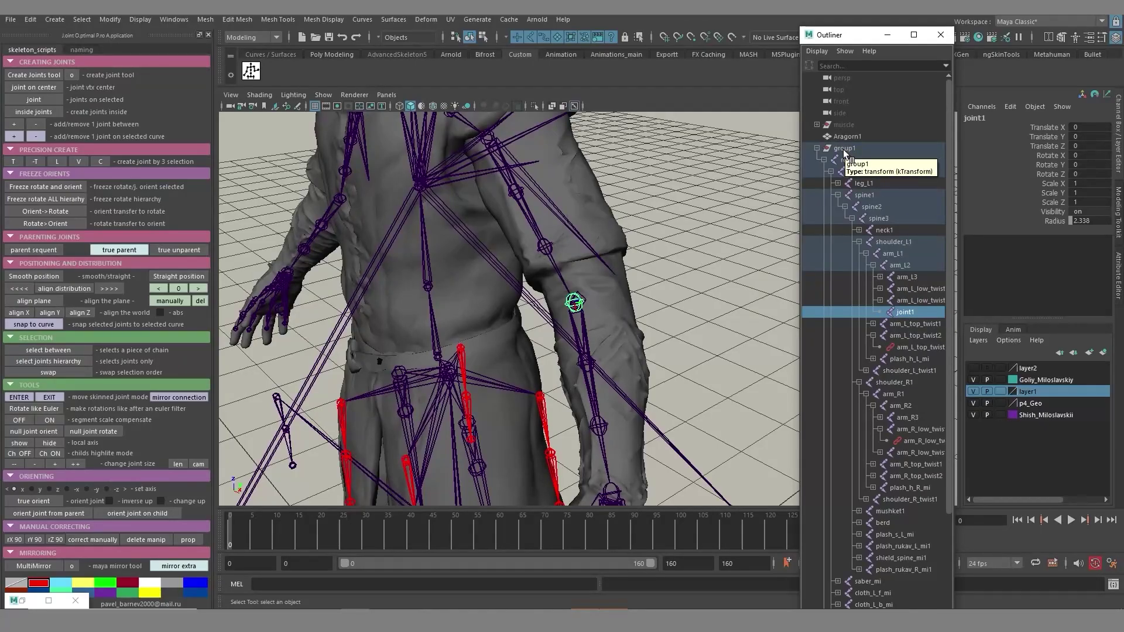
Step: Move joint1 off the elbow to about X 0.59, Y 4.57, Z 1.55 and enlarge its radius to 5.262
alt+drag(700, 273, 589, 308)
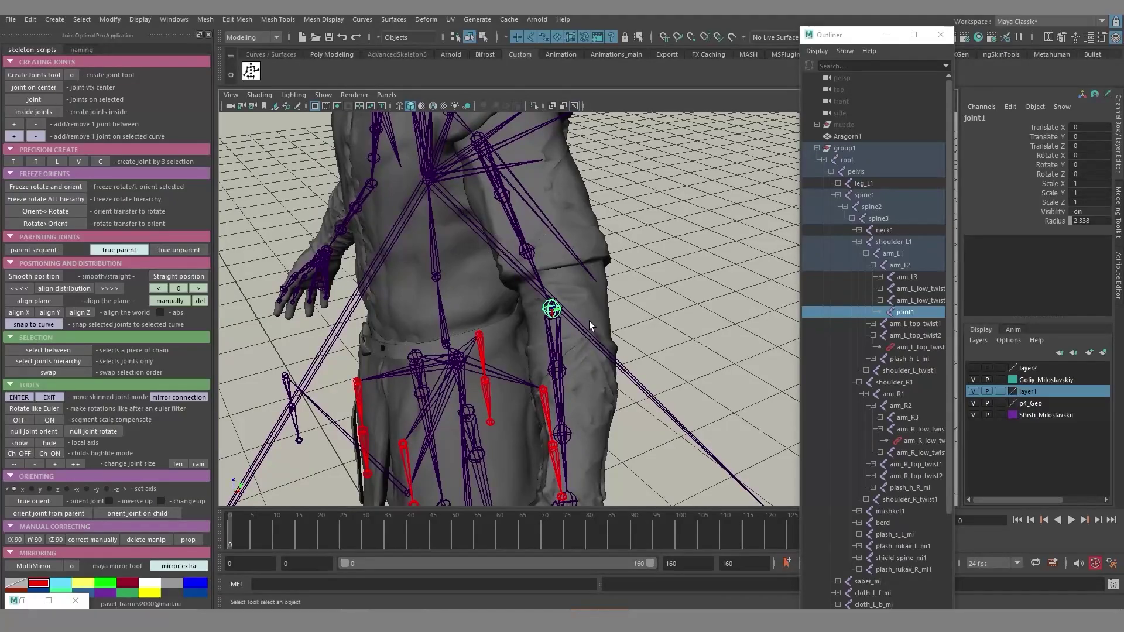
alt+drag(571, 352, 483, 358)
key(w)
middle_drag(576, 376, 614, 383)
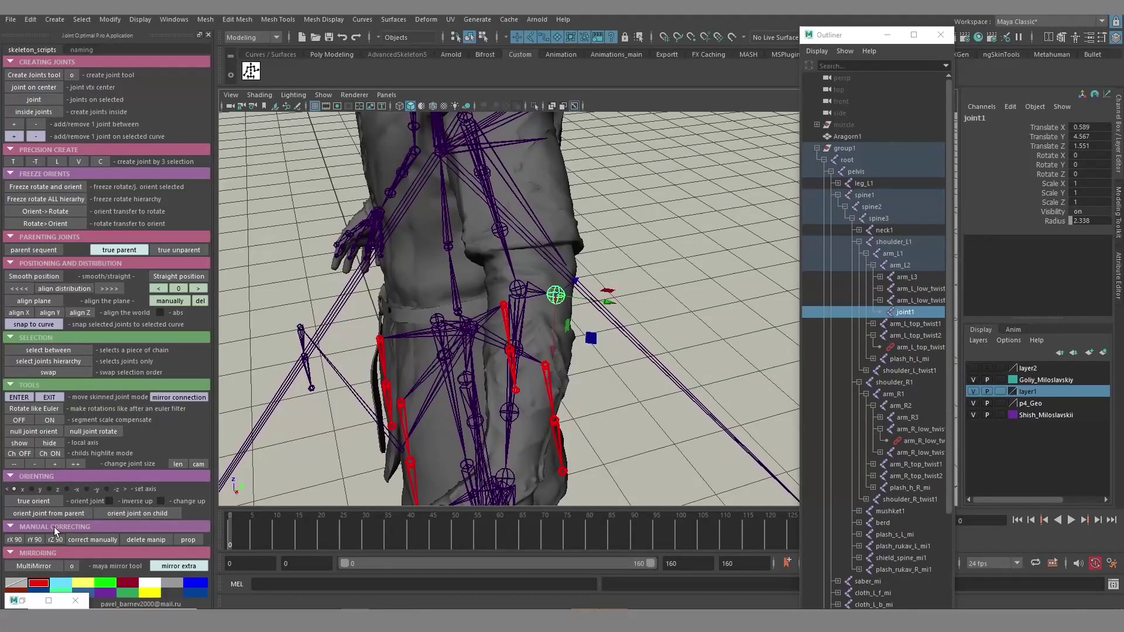
alt+middle_drag(603, 355, 603, 338)
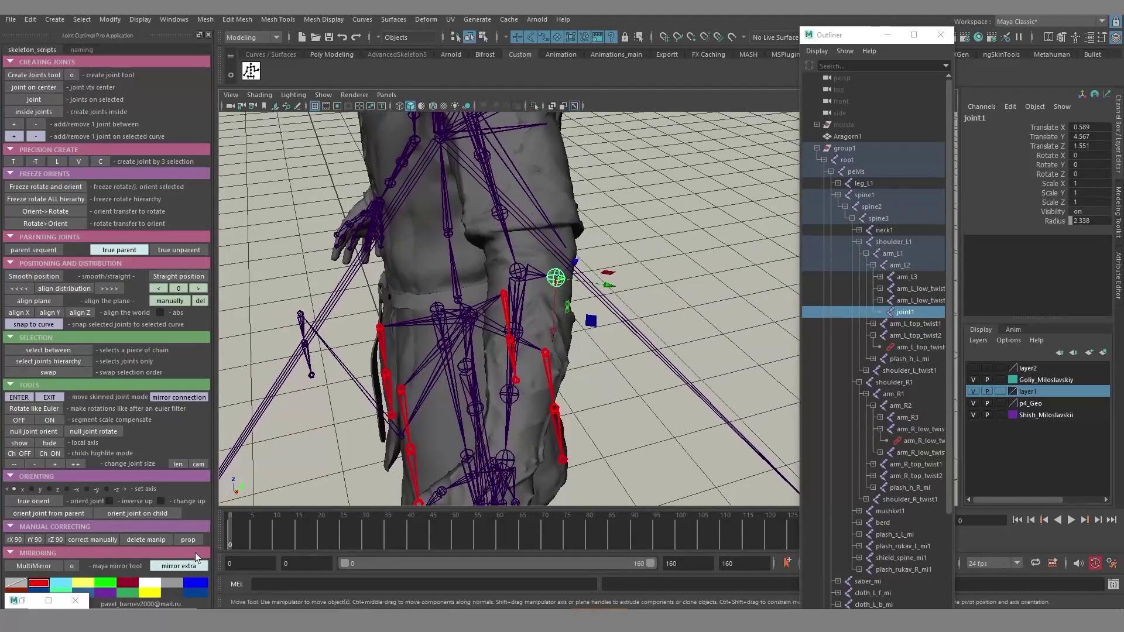
click(76, 464)
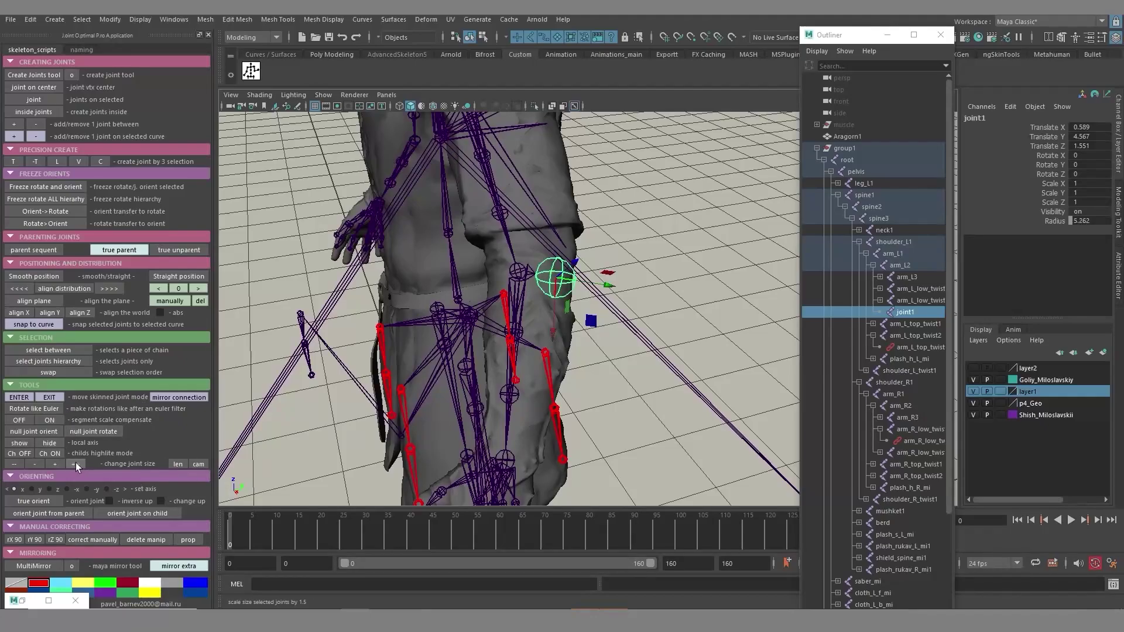
alt+drag(526, 395, 531, 400)
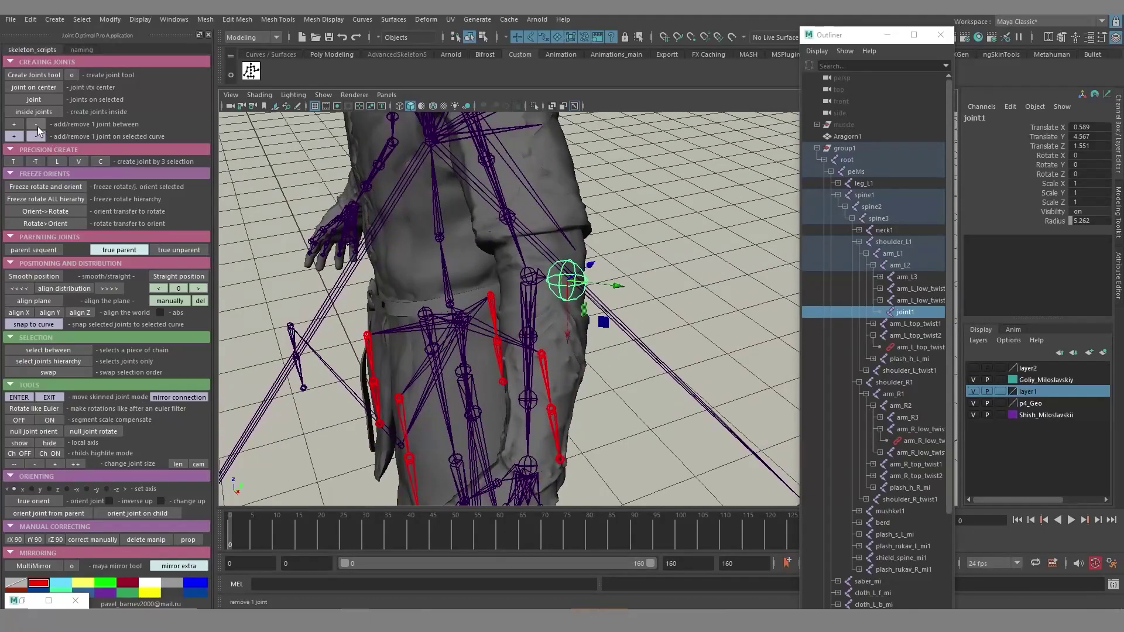
Step: Create a child joint inside joint1 and move it outward to about X 1.52, Y 8.93, Z 3.73
click(41, 113)
middle_drag(624, 383, 711, 391)
alt+drag(632, 409, 678, 416)
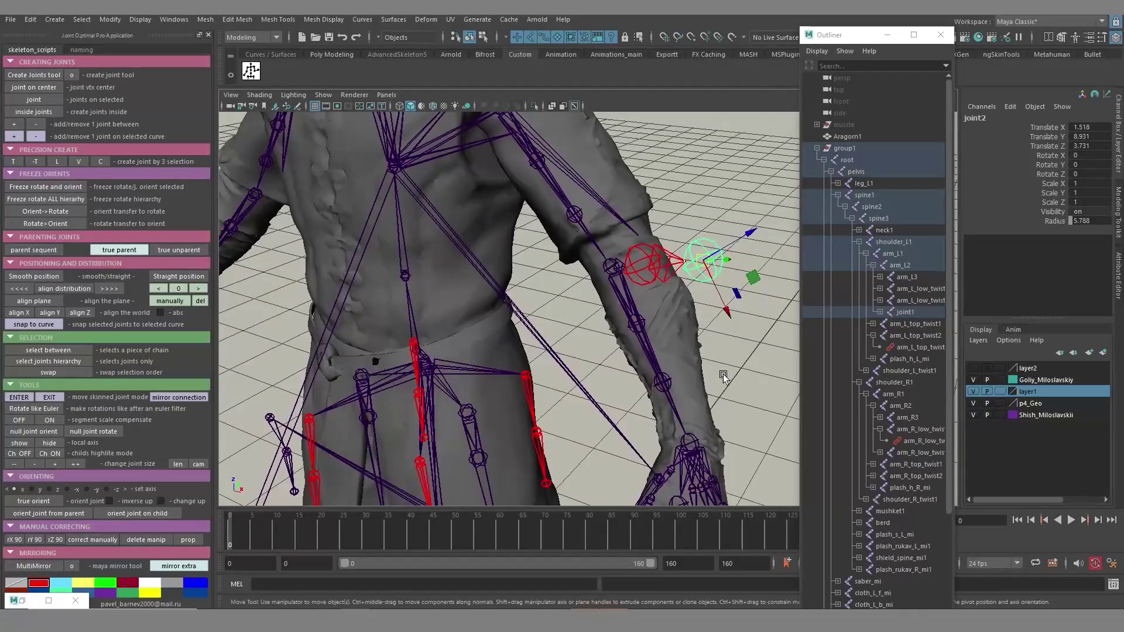
Step: Reduce the display size of the joint1 chain beside the elbow and clear the selection
click(660, 270)
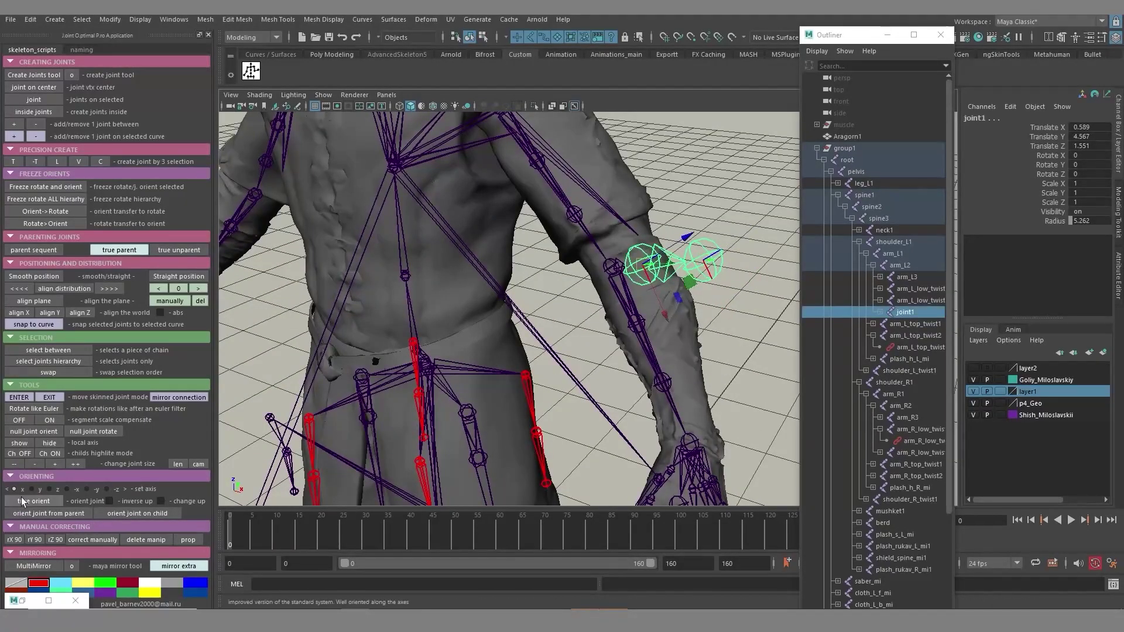
click(14, 463)
click(636, 365)
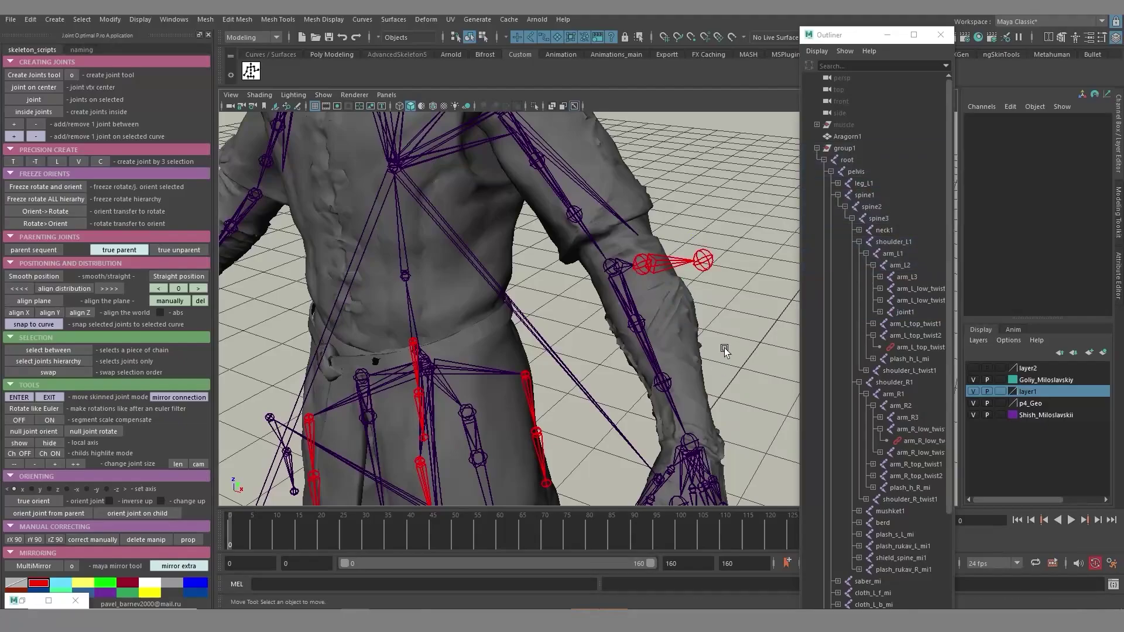
Step: Rename joint1 and its child joint beside the elbow using the final name elbow_L, and check both names
alt+drag(725, 351, 644, 250)
click(643, 267)
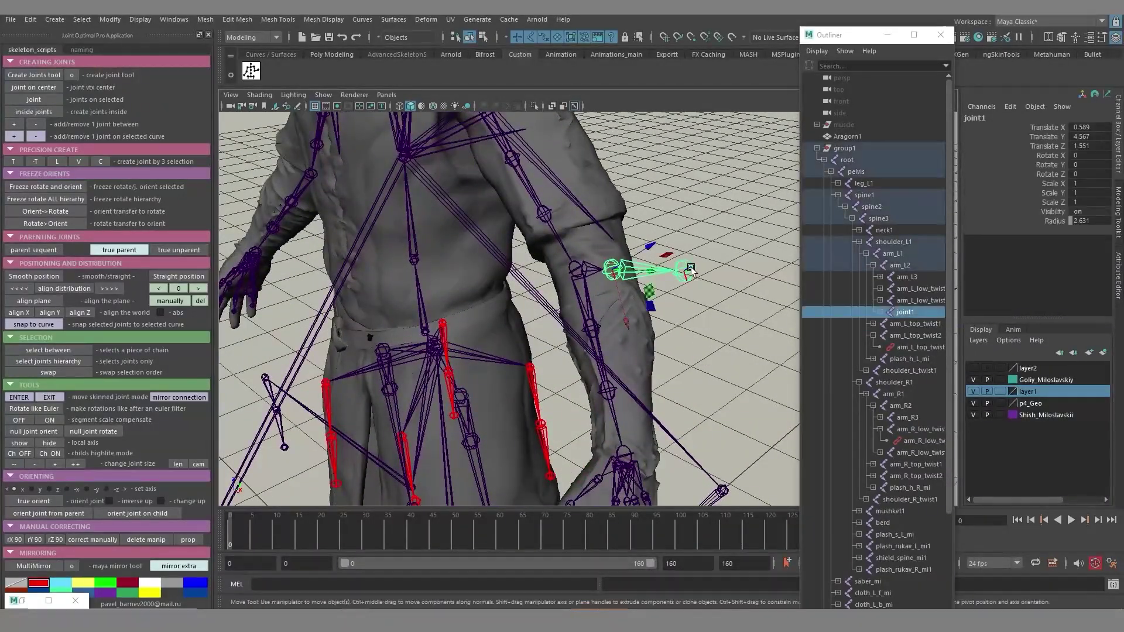
click(81, 49)
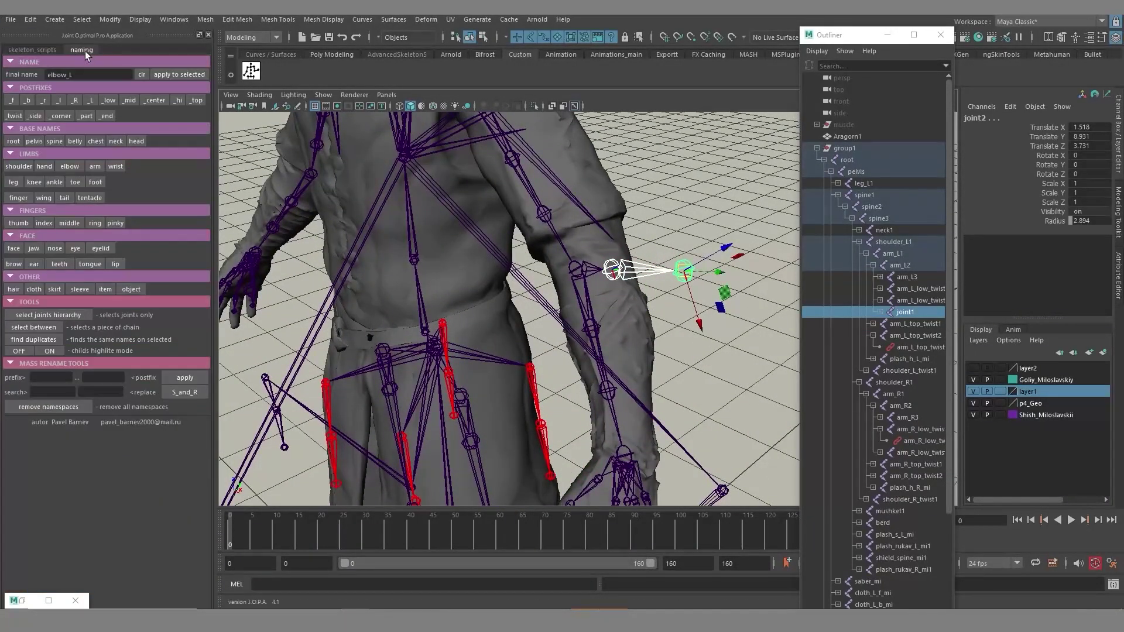
click(179, 74)
click(694, 375)
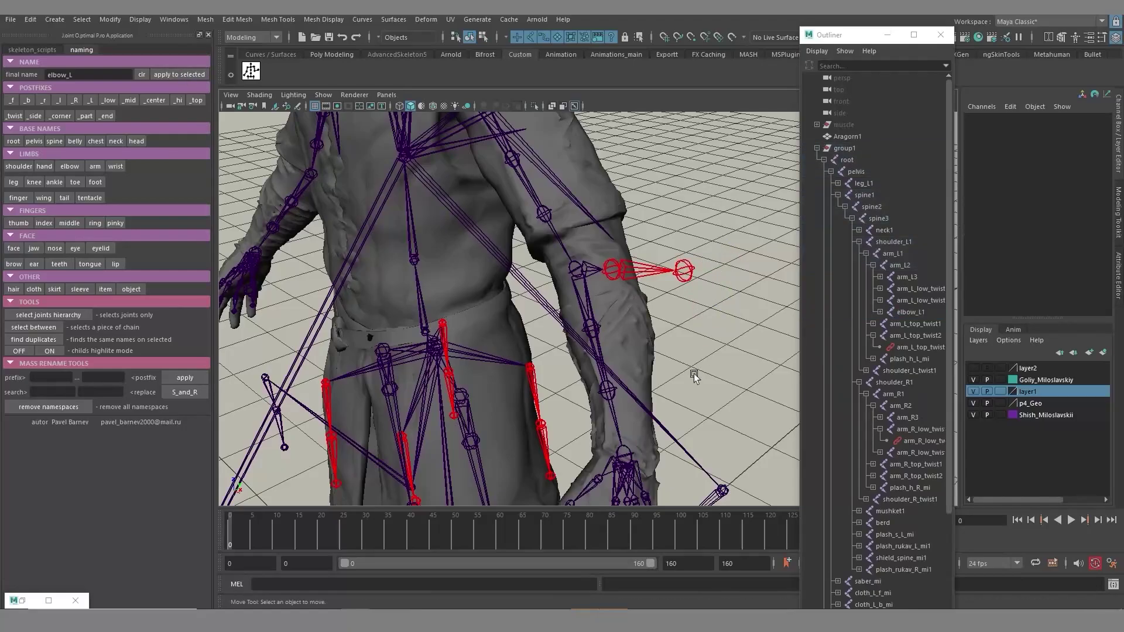
click(651, 273)
click(684, 272)
click(709, 448)
Step: Duplicate the elbow_L1 chain and true-parent the copy to arm_L_low_twist1
mouse_move(681, 374)
alt+mouse_down()
mouse_move(670, 375)
mouse_move(687, 373)
alt+mouse_up()
click(626, 268)
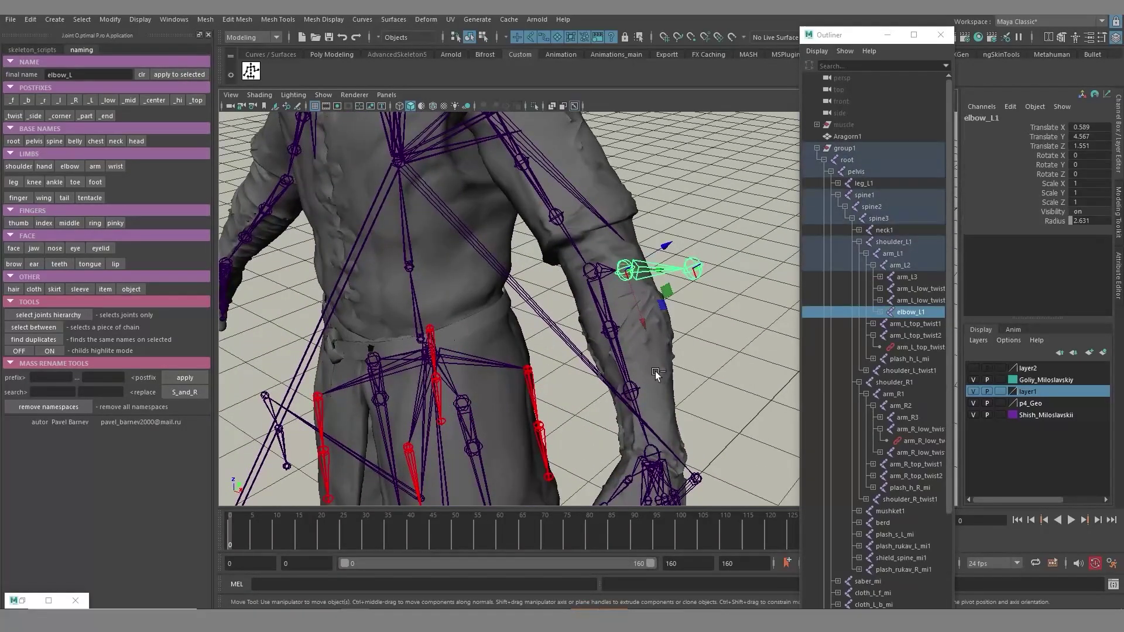
shift+click(610, 330)
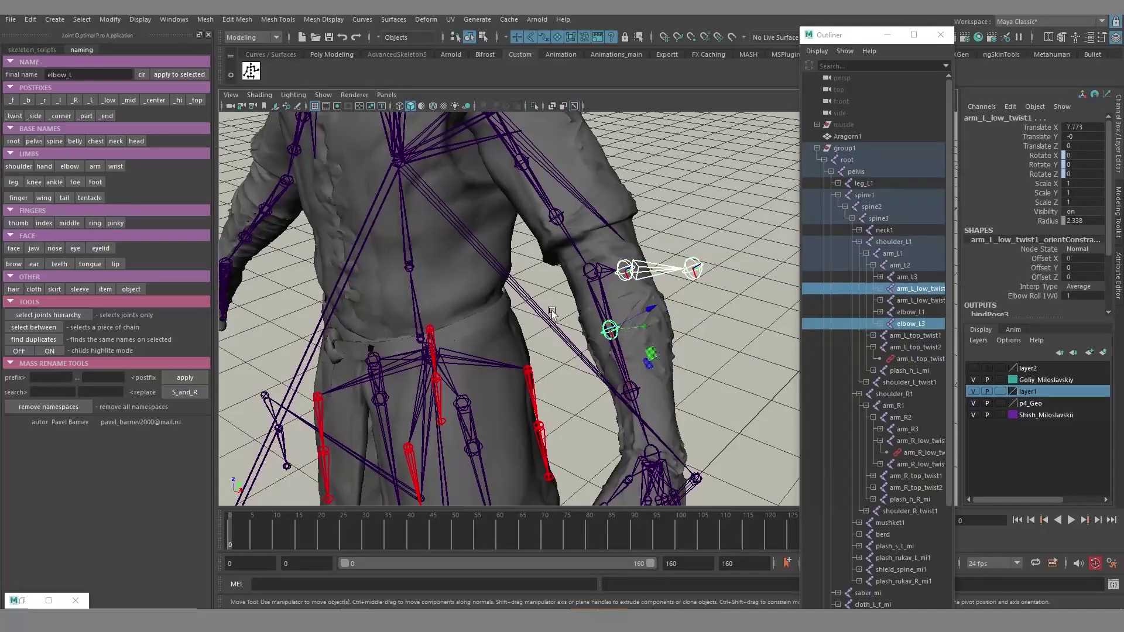
click(32, 50)
click(119, 250)
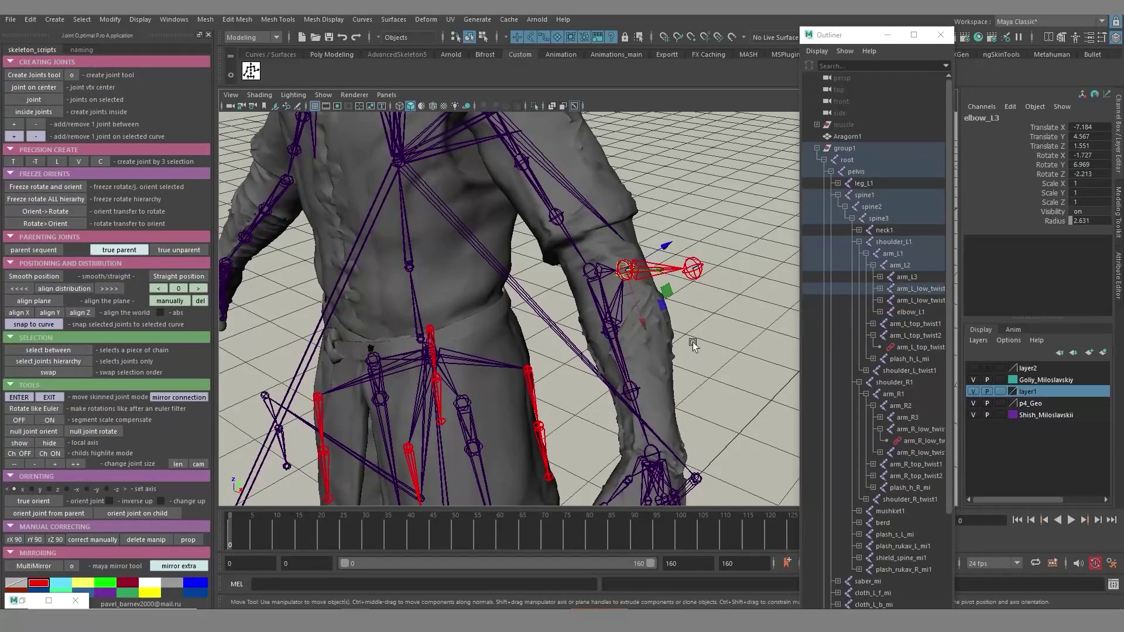
Step: Move the duplicated elbow chain down the forearm to about X -0.18, Y 6.21, Z 0.86, and select both elbow chains
alt+drag(711, 391, 535, 351)
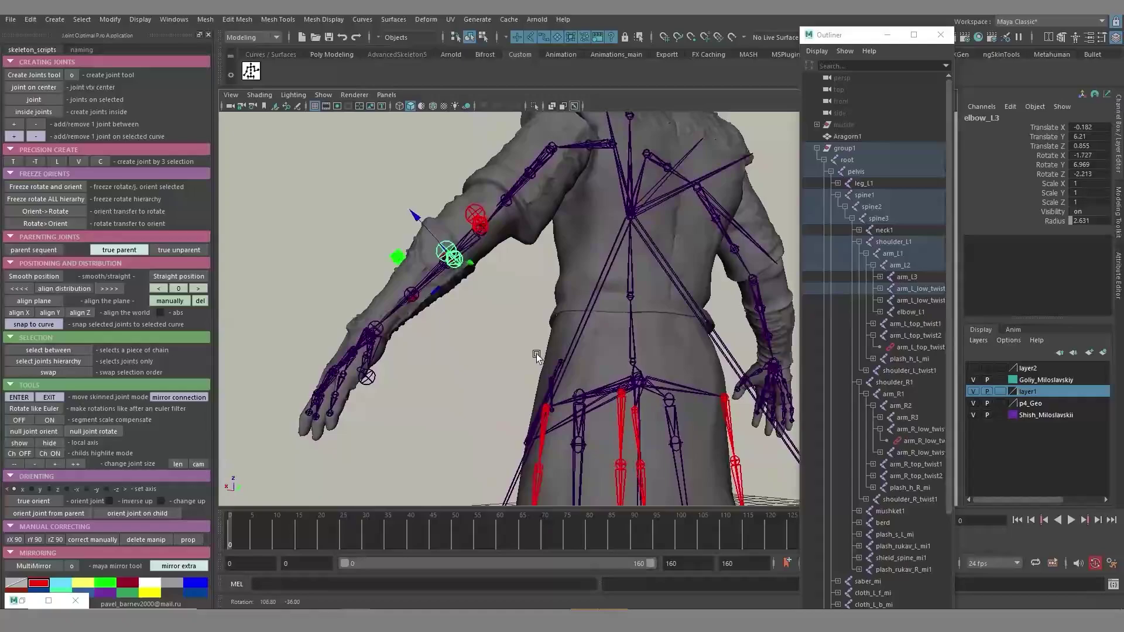
middle_drag(522, 346, 530, 346)
alt+drag(654, 372, 607, 378)
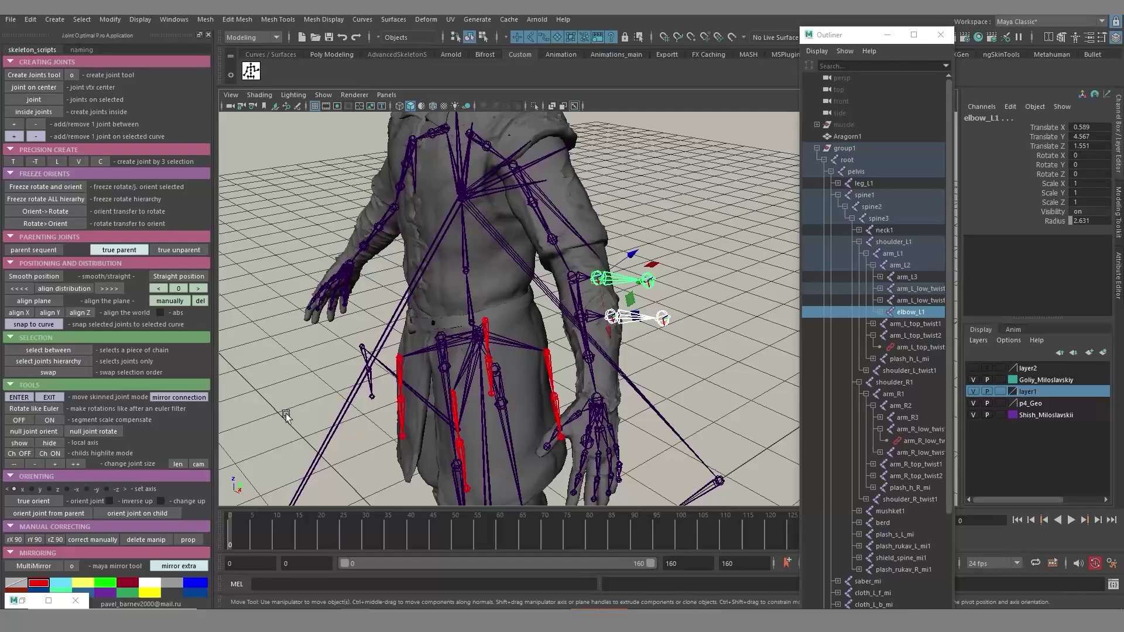
Step: Open the mirror extra joints tool and review its _L and _R parent-name entries
click(170, 566)
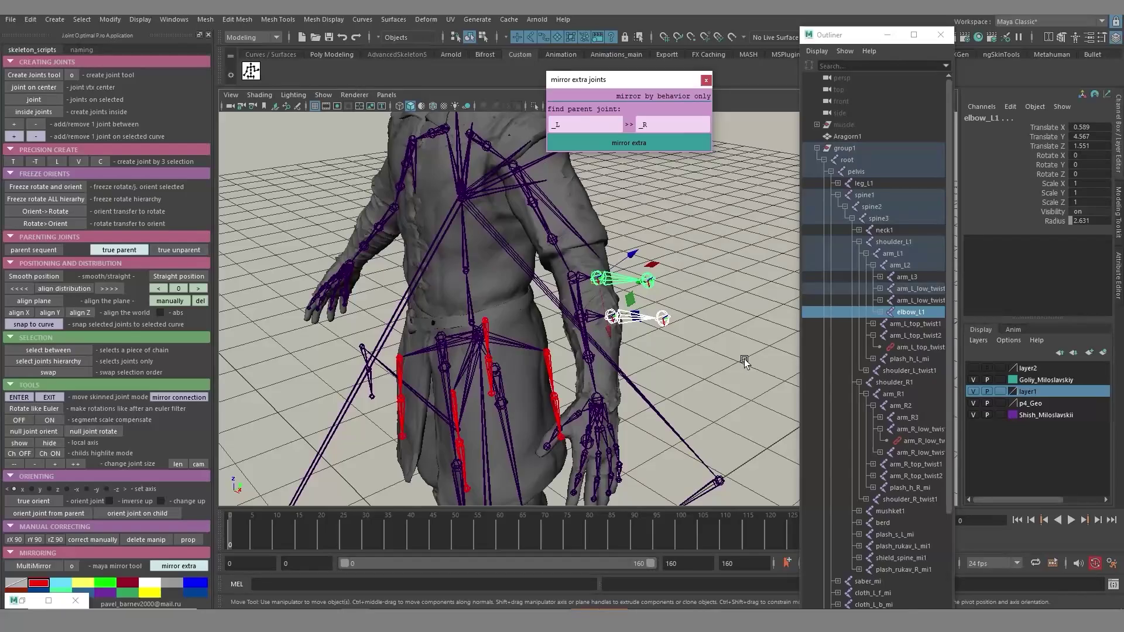
click(568, 123)
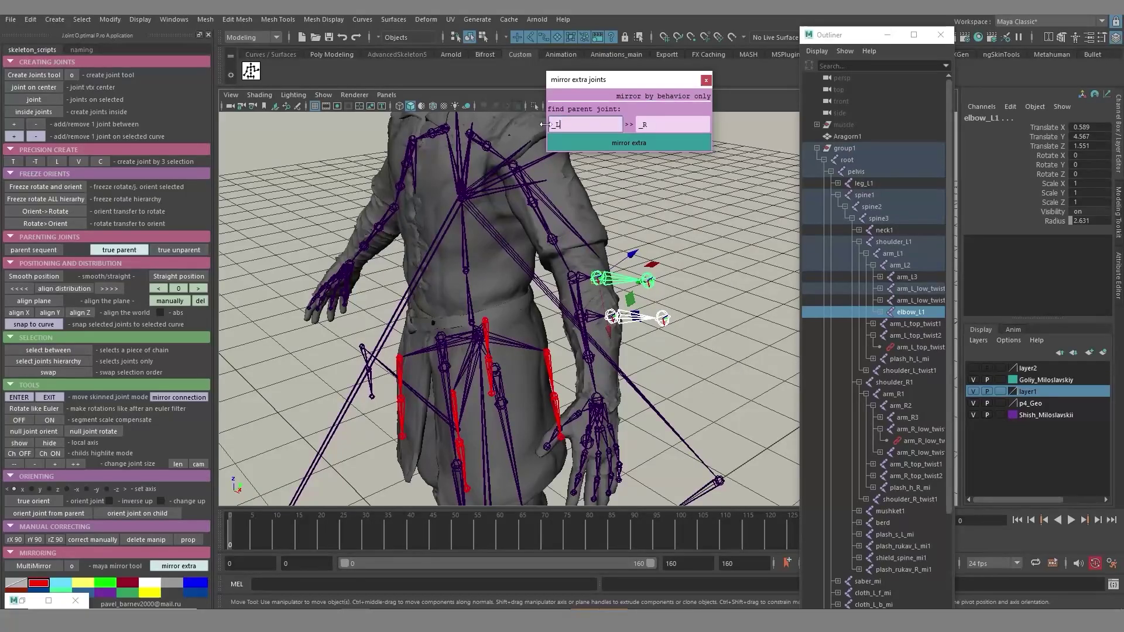
click(644, 129)
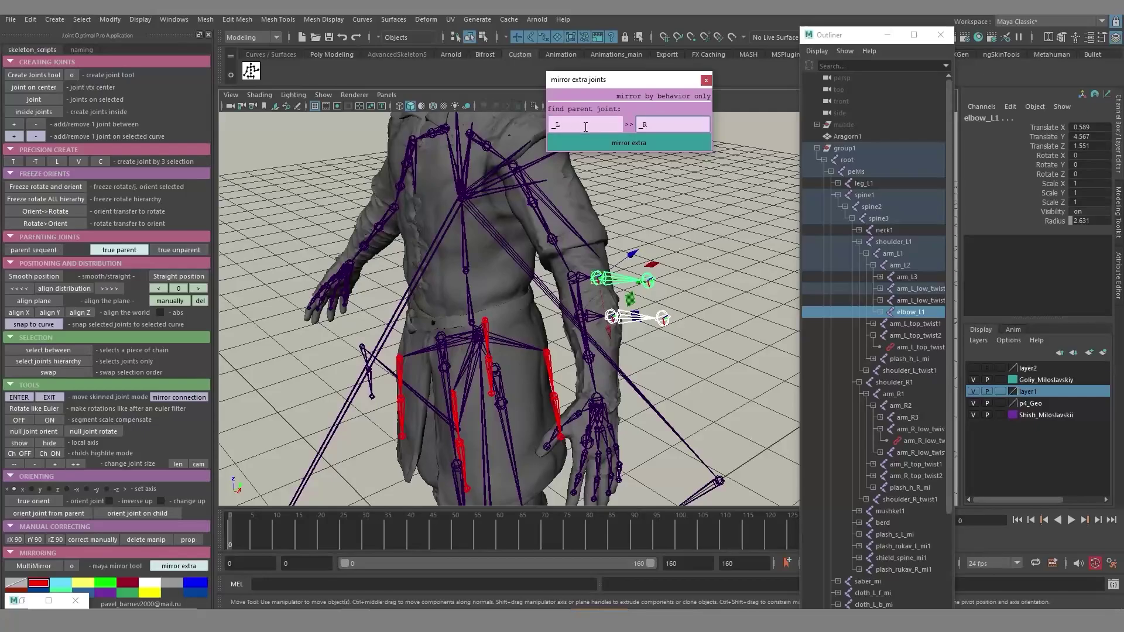
click(585, 127)
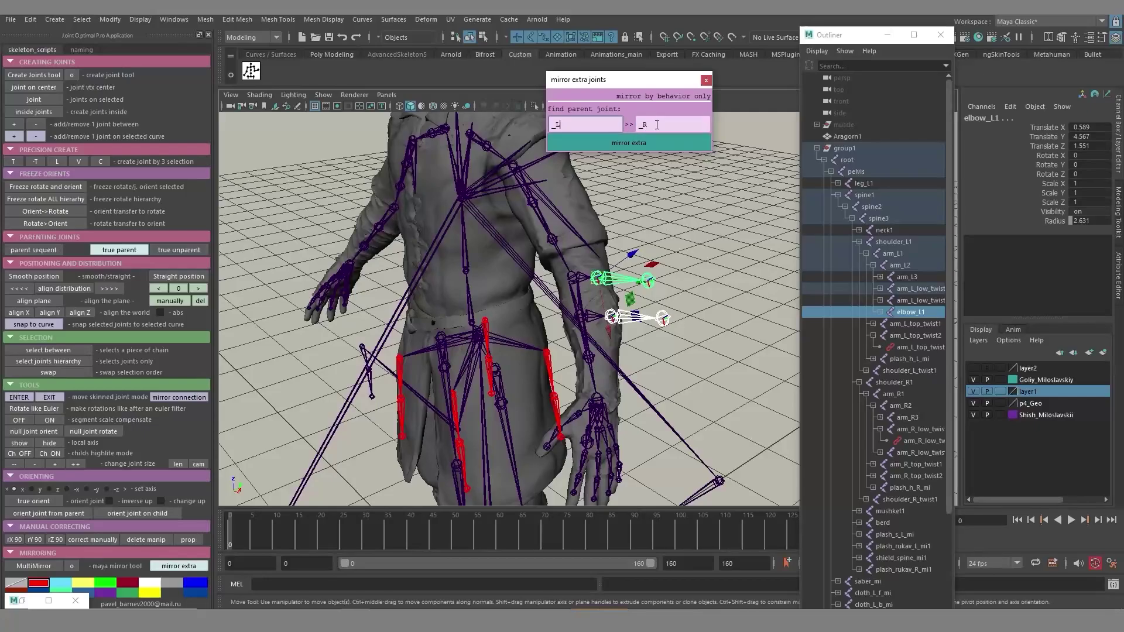
Step: Compare the standard Mirror Joint search and replace options with the mirror extra settings, and close the Mirror Joint options
click(71, 566)
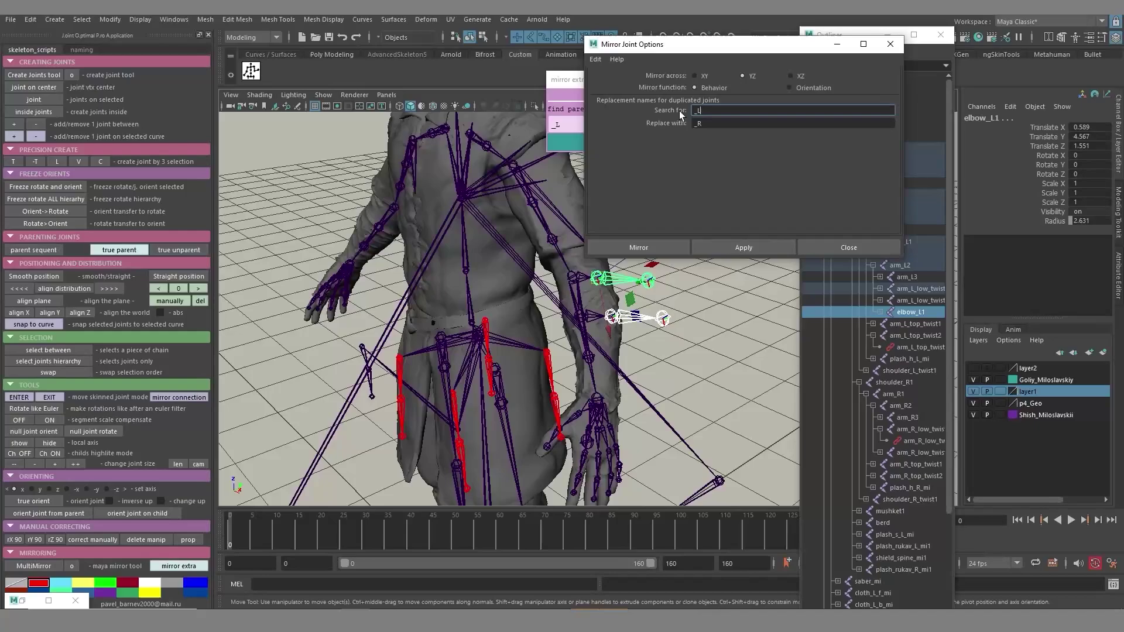
click(558, 126)
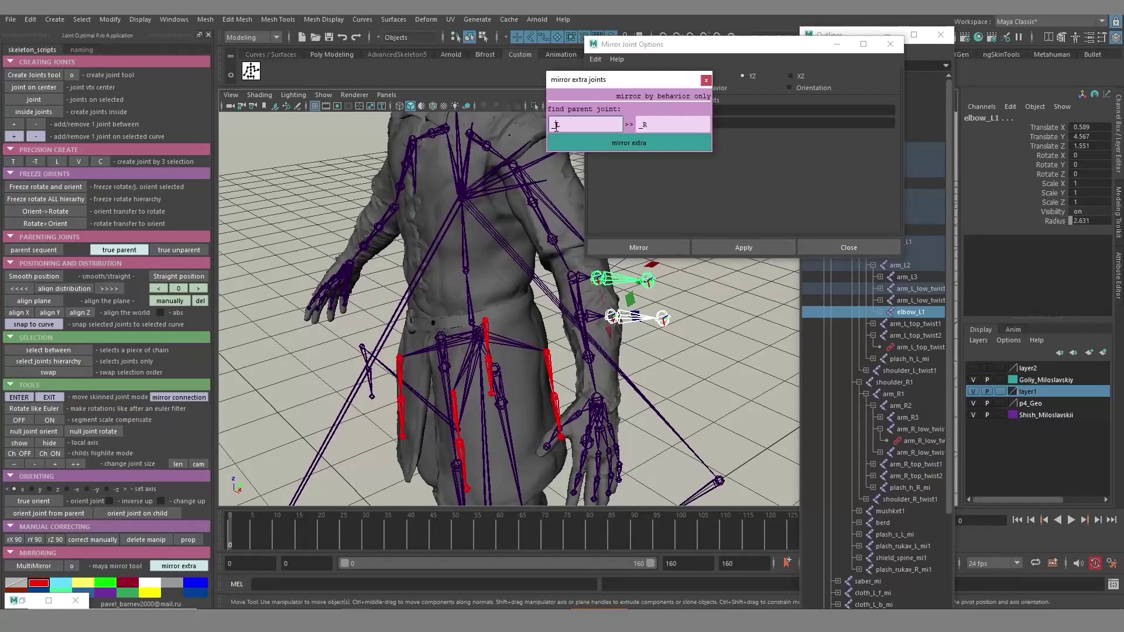
click(745, 113)
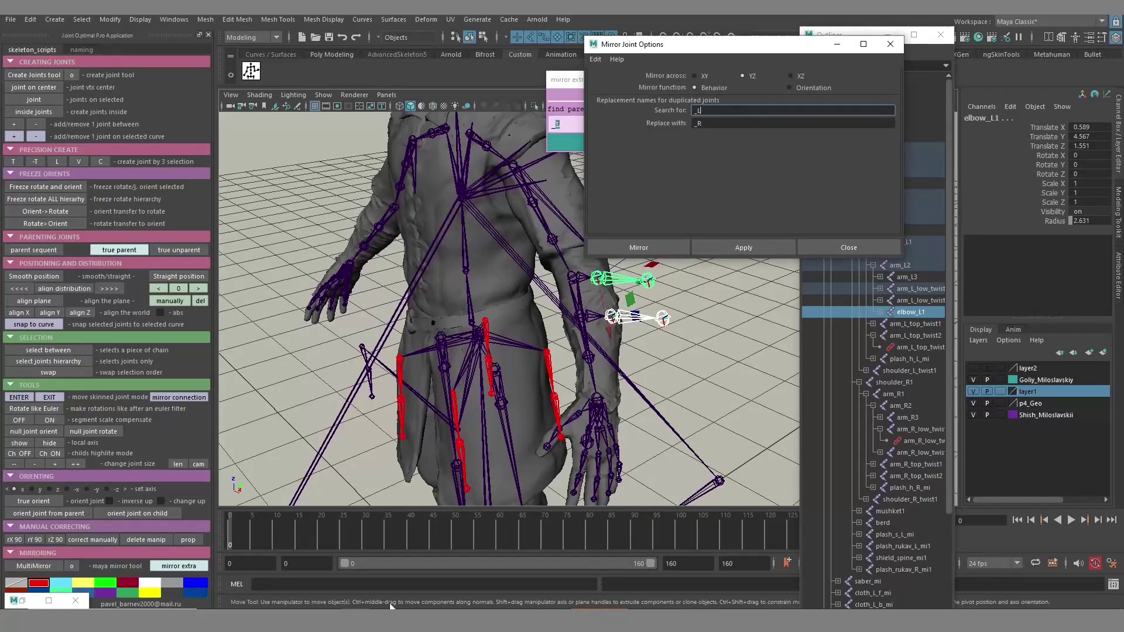
click(891, 49)
drag(598, 84, 637, 92)
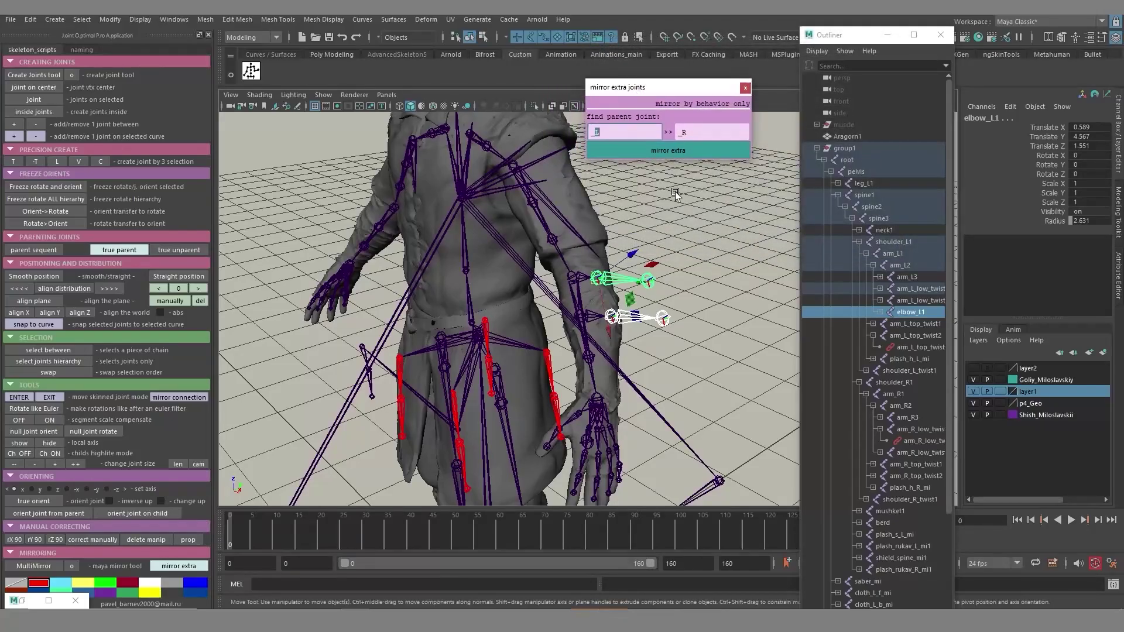
Step: Examine the two selected elbow chains and the _L to _R parent replacement, clearing the joint selection
alt+drag(533, 363, 599, 342)
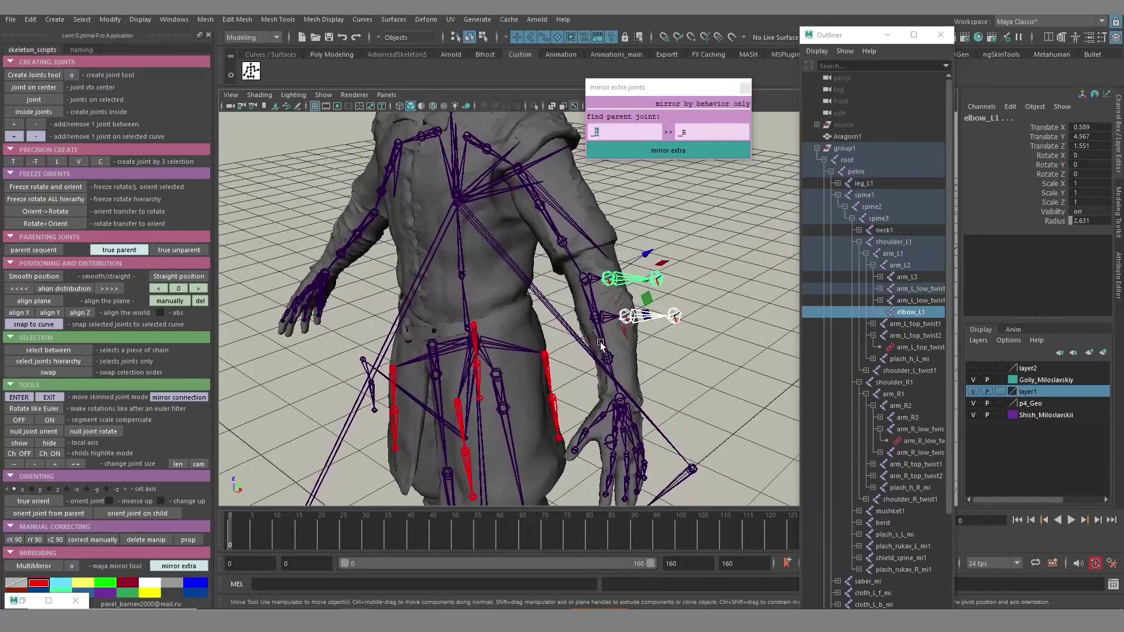
alt+right_drag(599, 341, 683, 224)
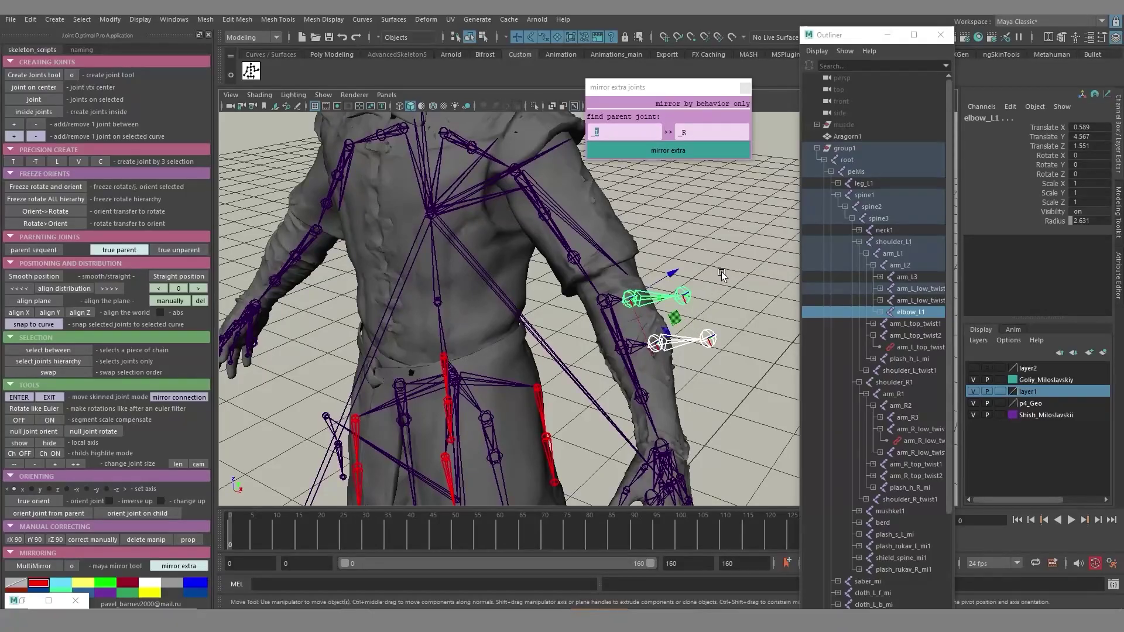
click(612, 133)
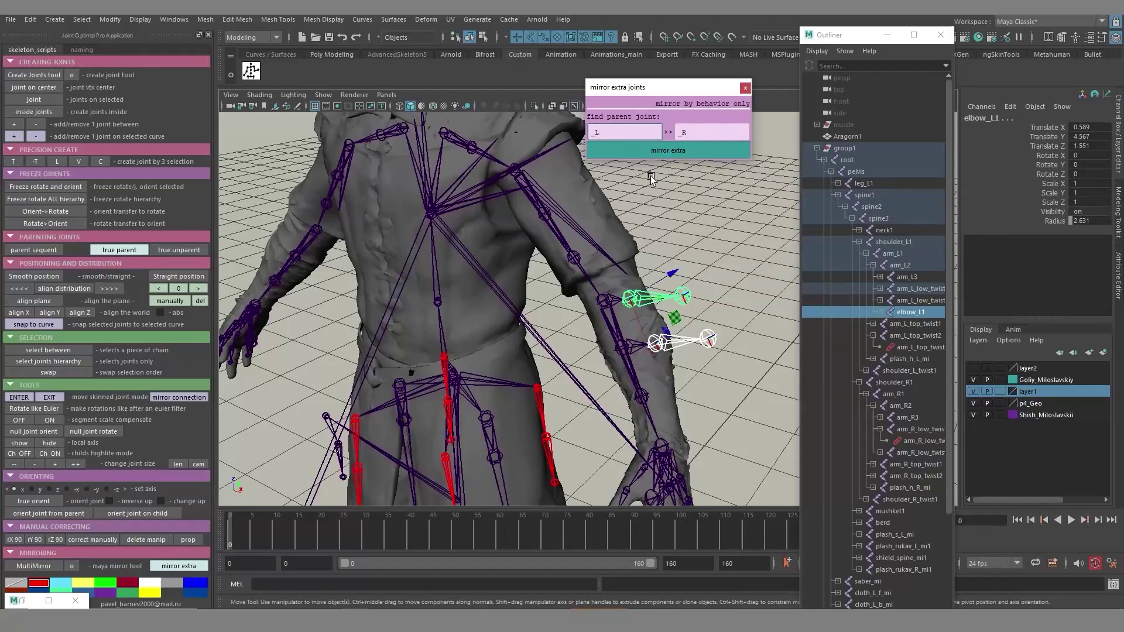
alt+middle_drag(783, 313, 752, 293)
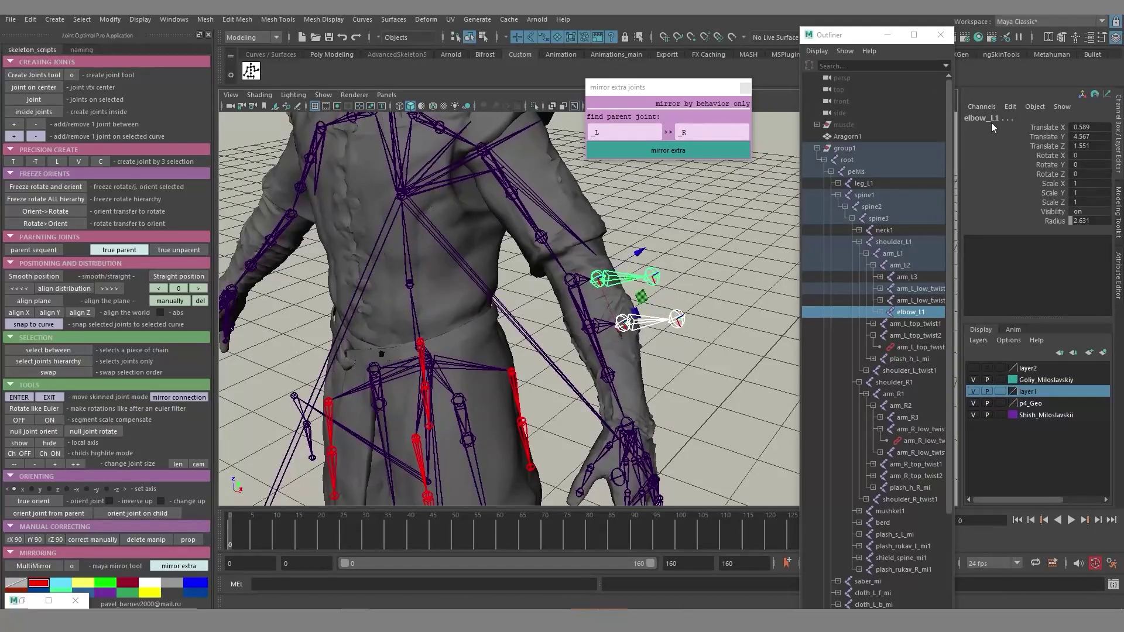
click(673, 381)
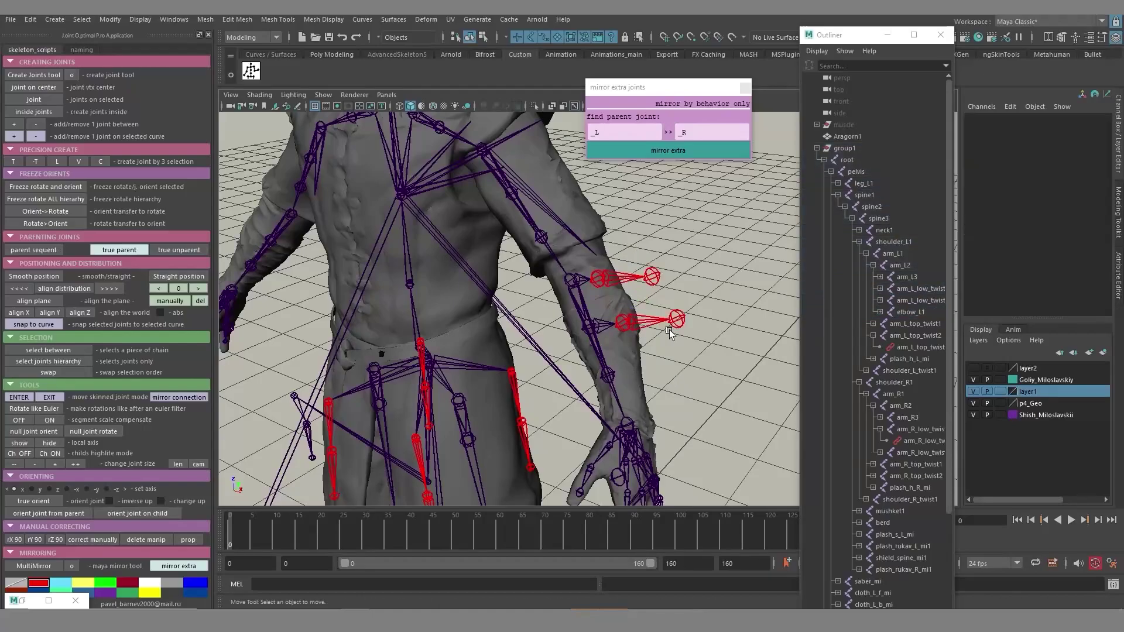
drag(596, 133, 614, 132)
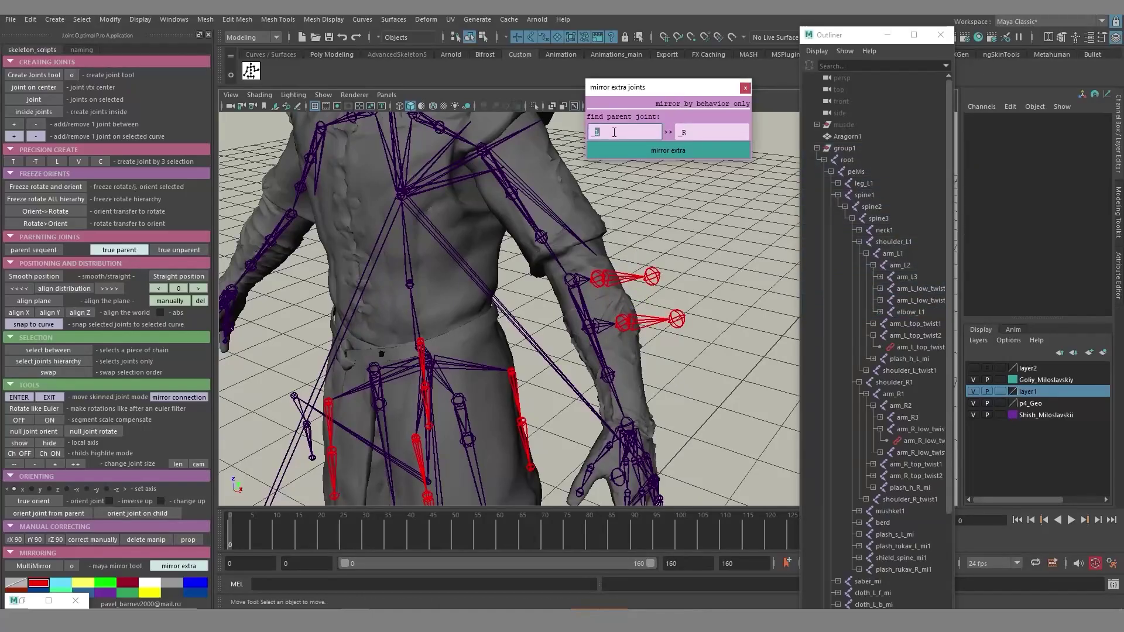
click(693, 132)
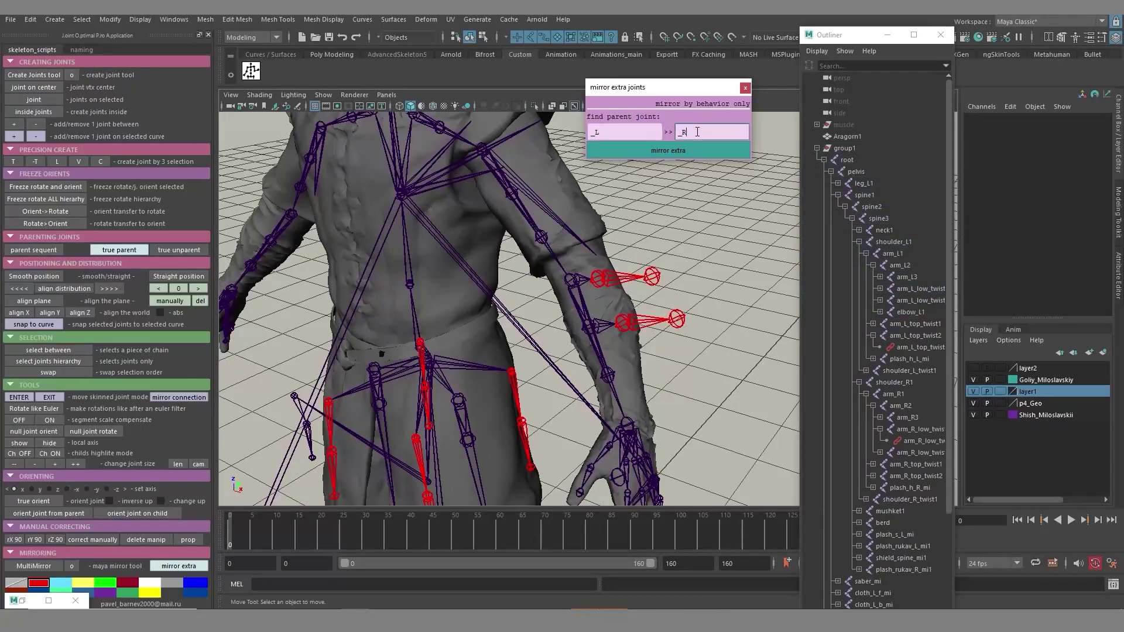
Step: Inspect the names of the elbow chains' parent joints, arm_L2 and arm_L_low_twist1, for the _L marker
click(578, 282)
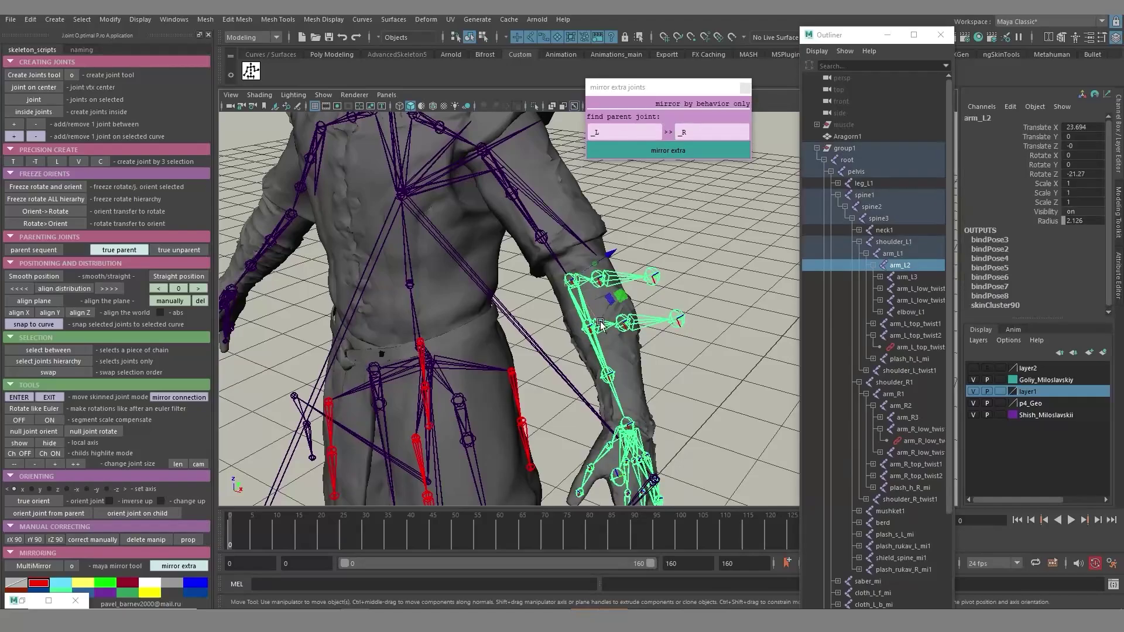
click(733, 296)
click(606, 331)
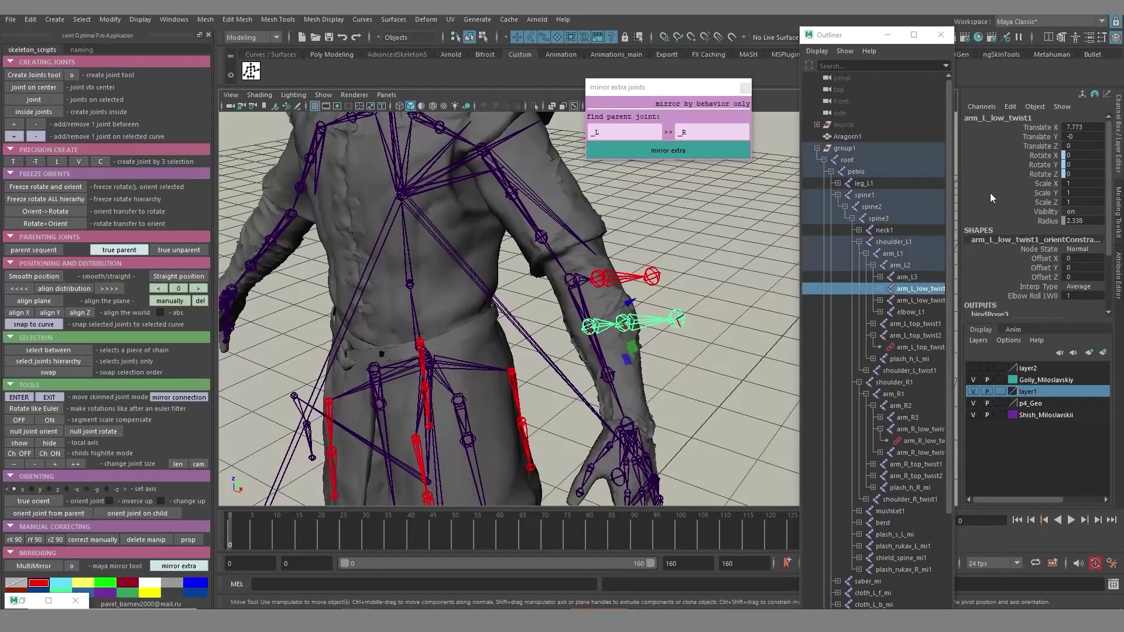
double_click(982, 119)
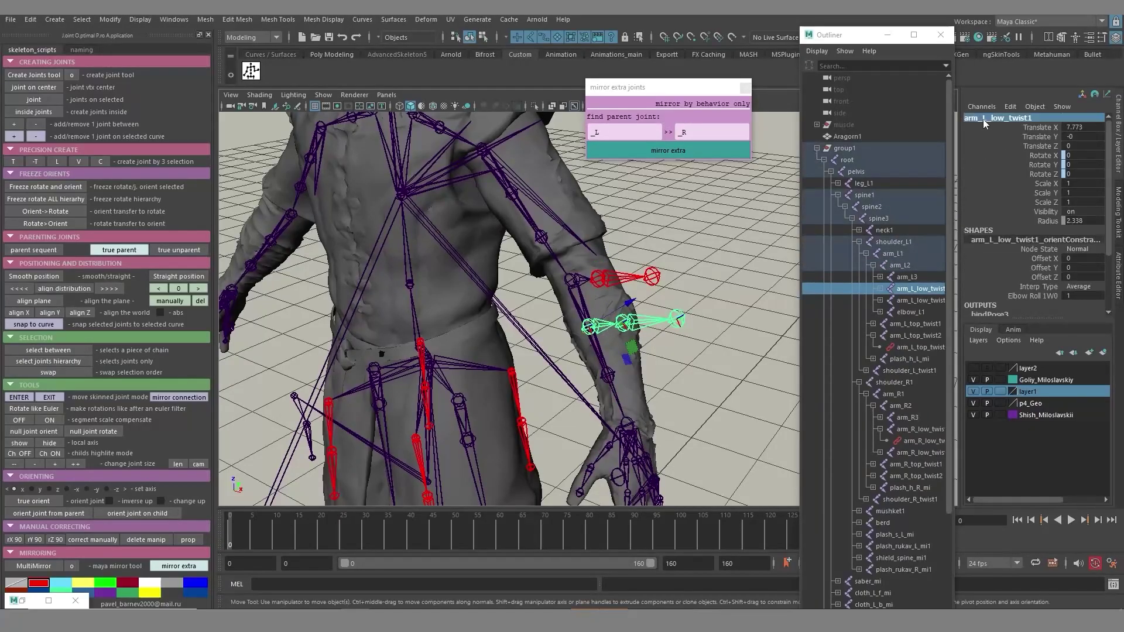
click(569, 281)
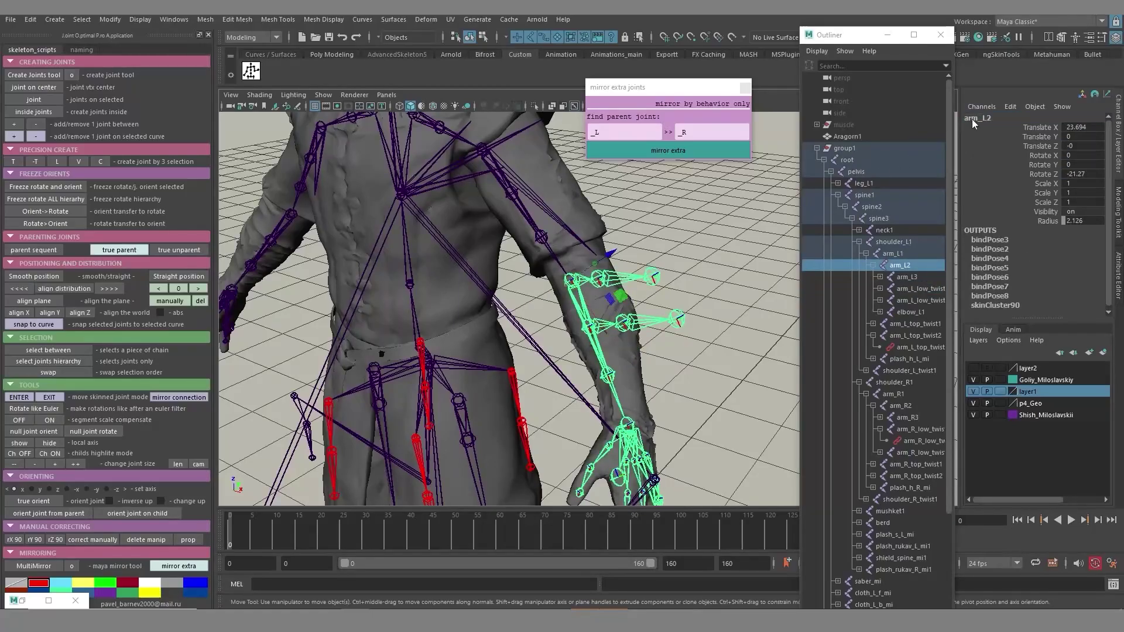
click(698, 390)
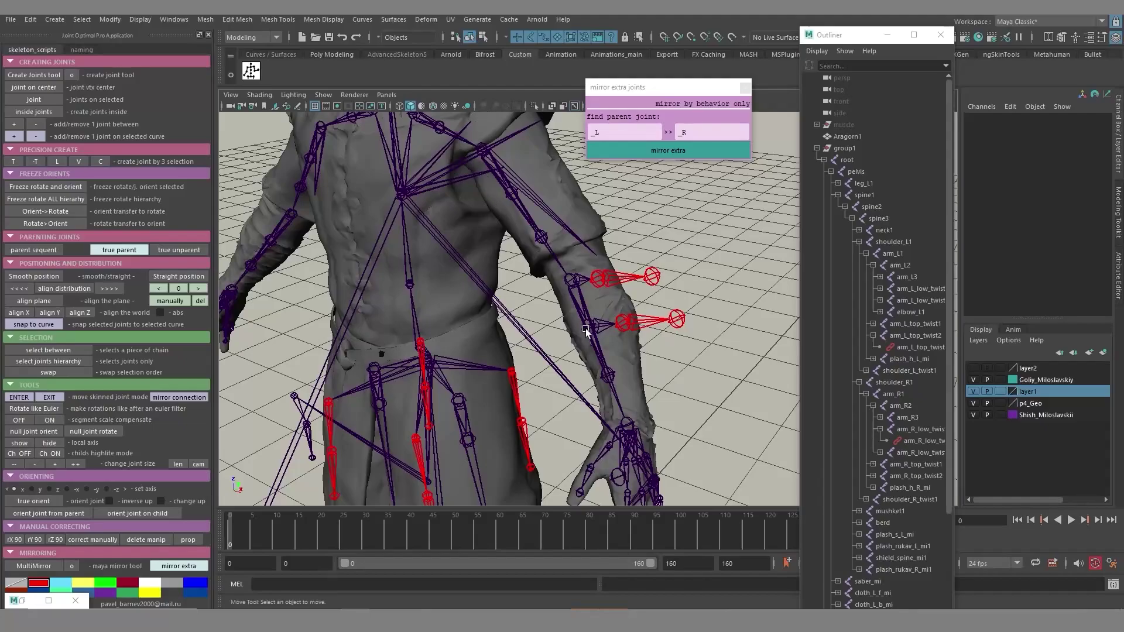
Step: Mirror the two left elbow chains to the right arm with mirror extra, replacing _L with _R for the parents
alt+drag(674, 377, 628, 253)
drag(612, 314, 610, 312)
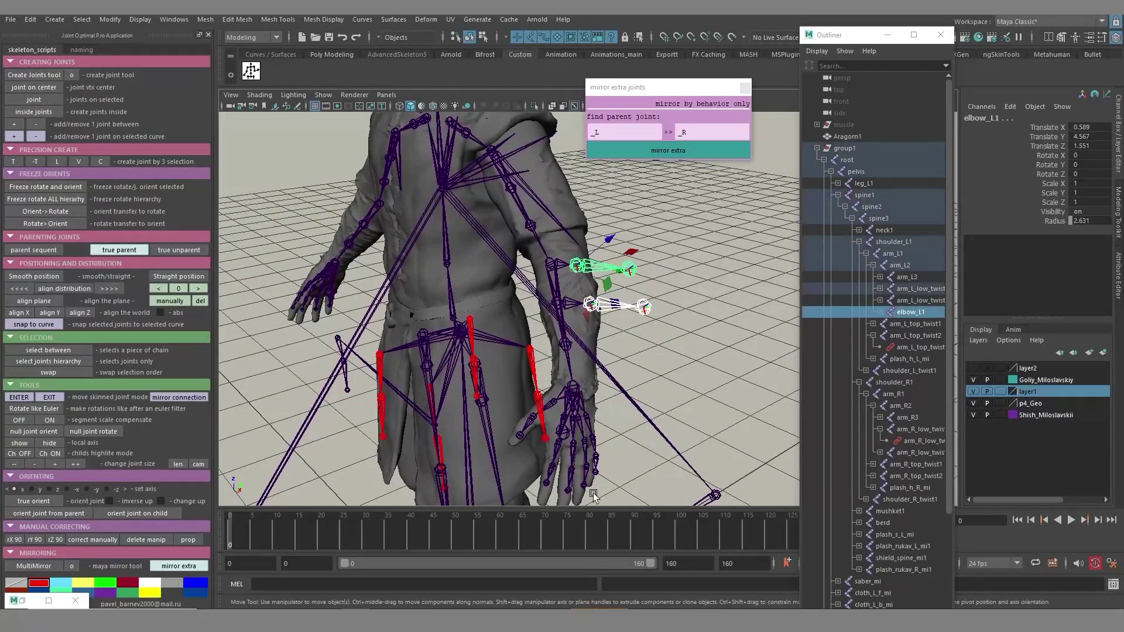
click(667, 151)
alt+drag(548, 398, 410, 350)
alt+right_drag(410, 350, 562, 328)
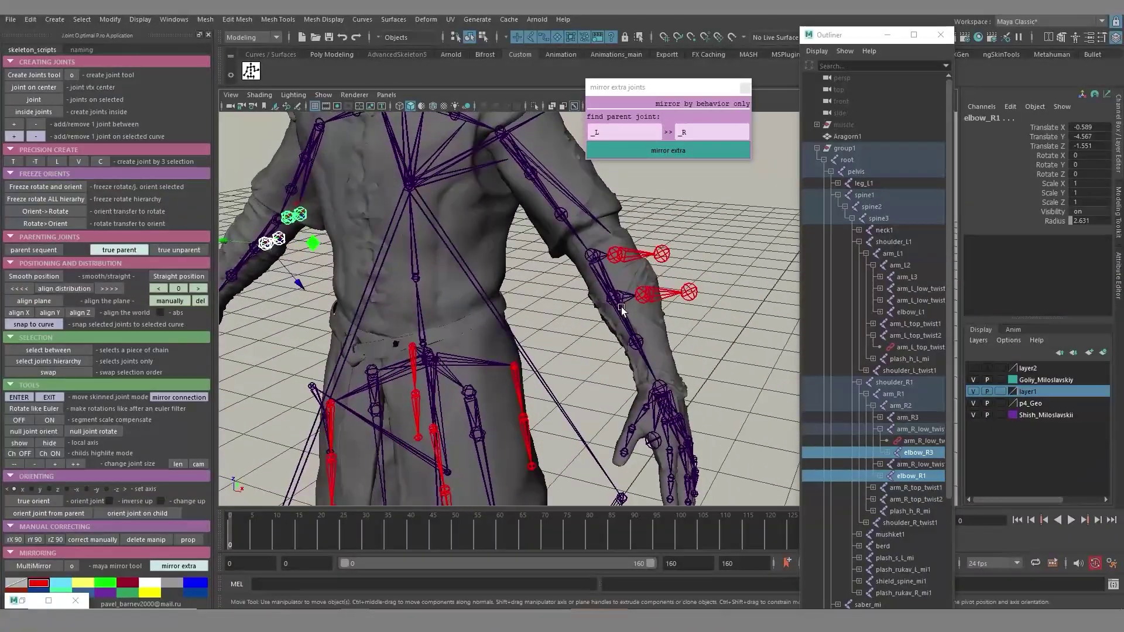
Step: Move both left elbow chains away from the arm and duplicate them twice, spreading the copies along the forearm
click(634, 254)
drag(669, 299, 669, 306)
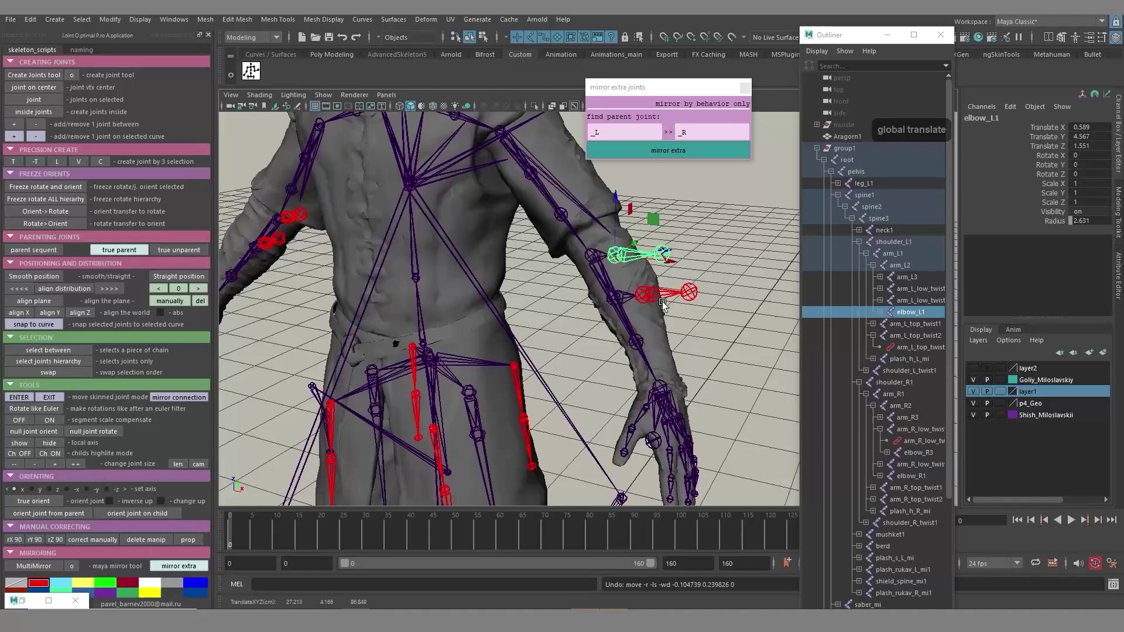
shift+click(667, 294)
middle_drag(689, 380, 760, 461)
key(ctrl+d)
key(ctrl+d)
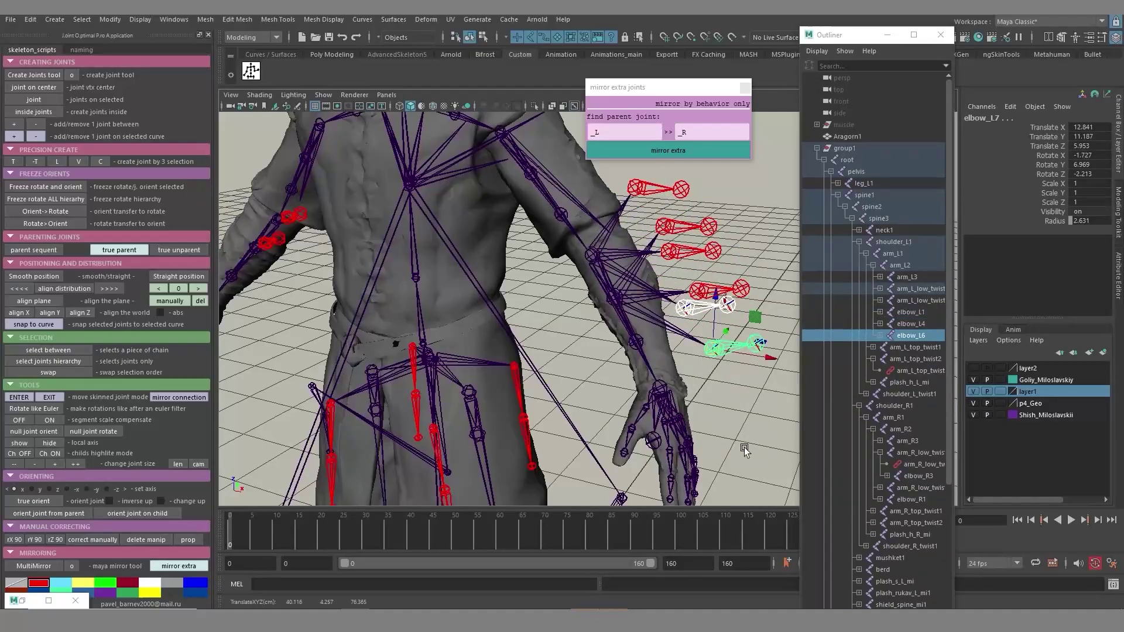
Step: Delete the mirrored chains elbow_R1 and elbow_R3 from the right arm
alt+right_drag(743, 447, 664, 396)
alt+drag(665, 396, 636, 411)
key(q)
shift+click(655, 315)
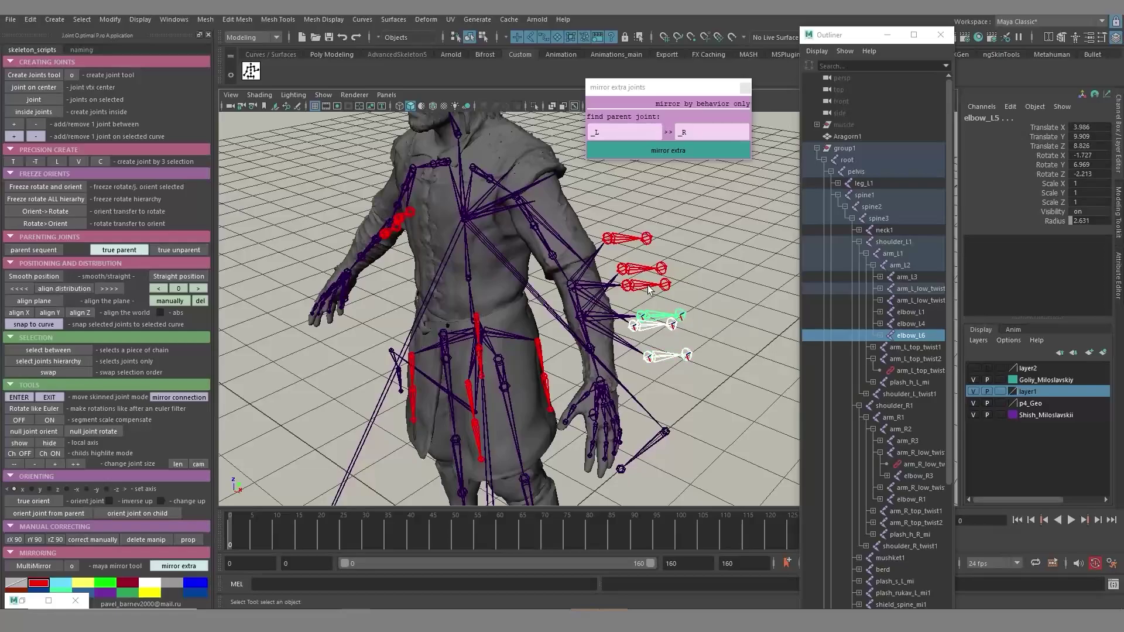
alt+drag(363, 331, 449, 329)
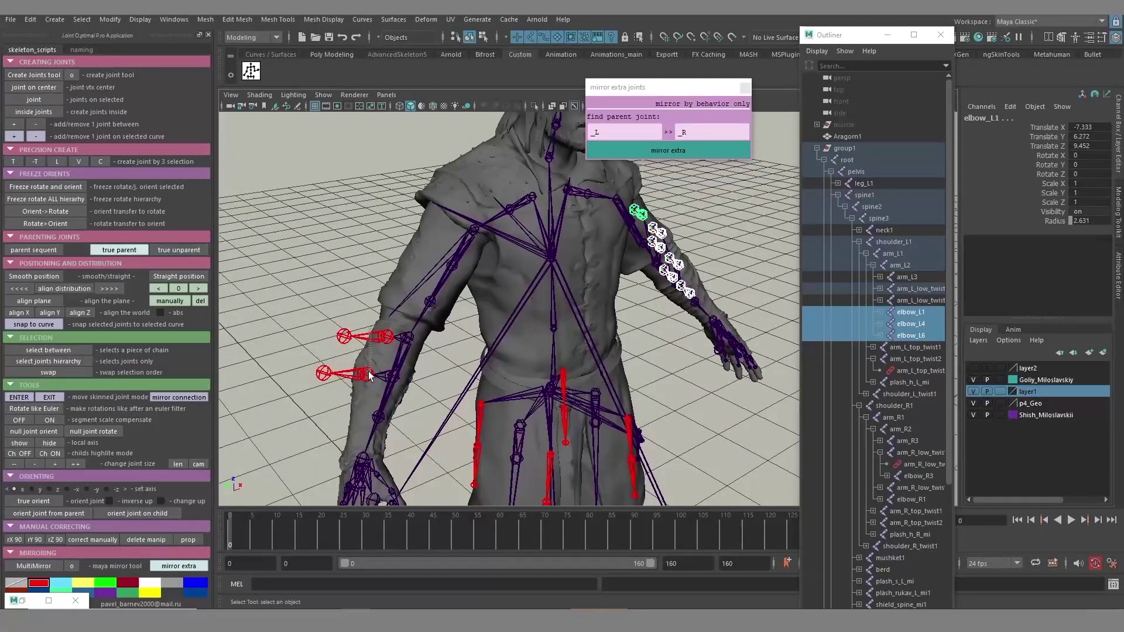
drag(368, 371, 367, 376)
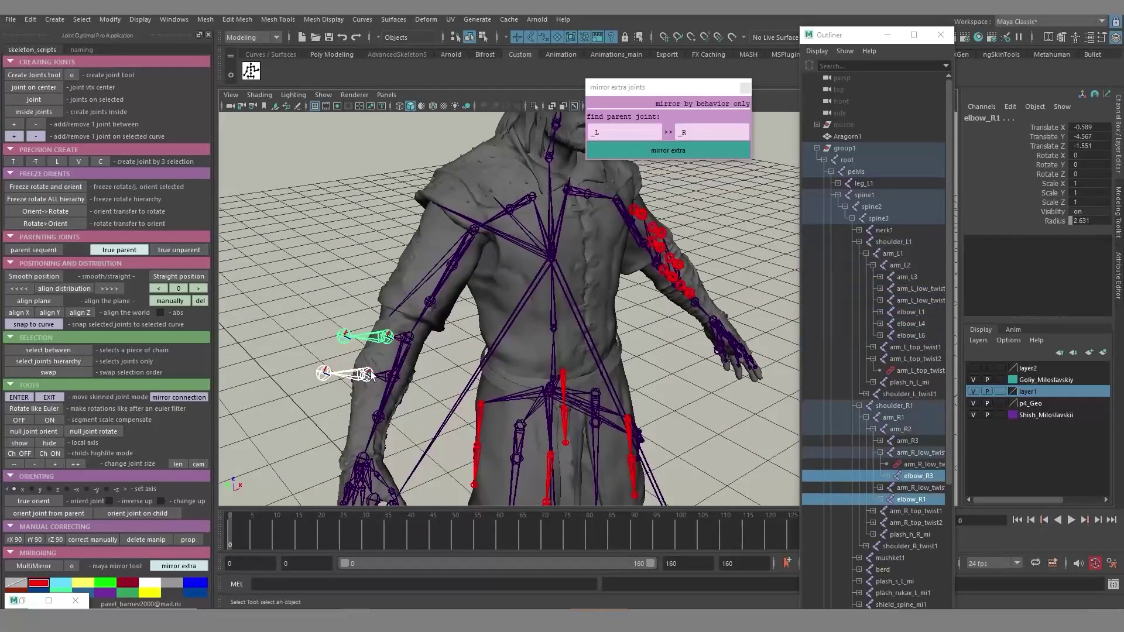
key(Delete)
Step: Mirror all six left elbow chains to the right arm with mirror extra, using _L to _R, and clear the selection
alt+drag(666, 275, 670, 366)
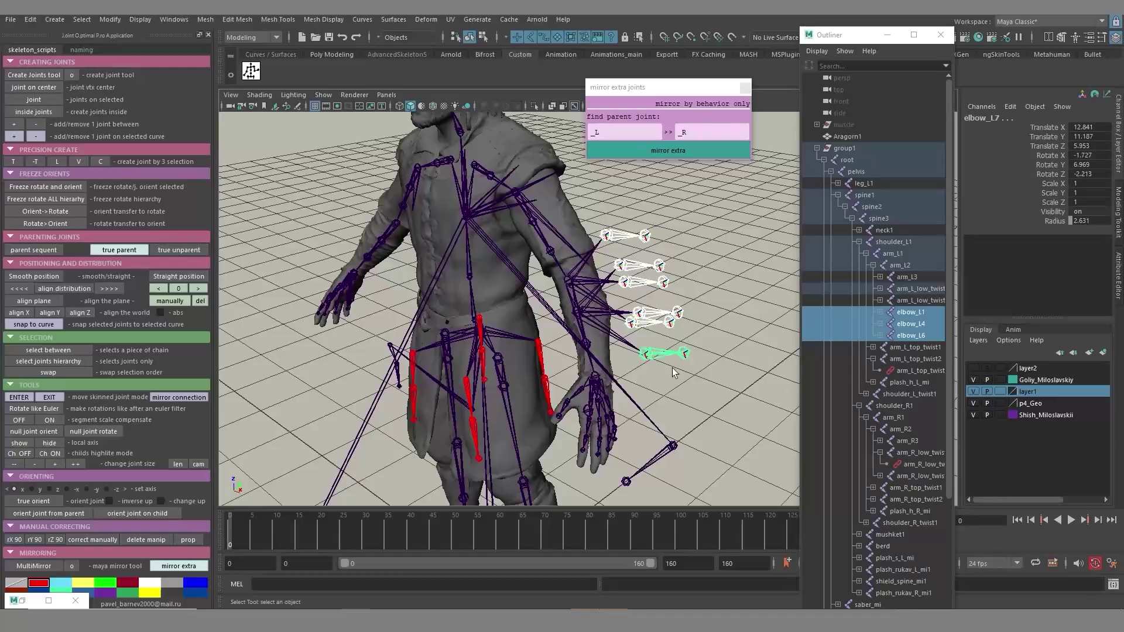
click(668, 151)
alt+drag(667, 328, 592, 318)
scroll(555, 346, down, 3)
click(353, 316)
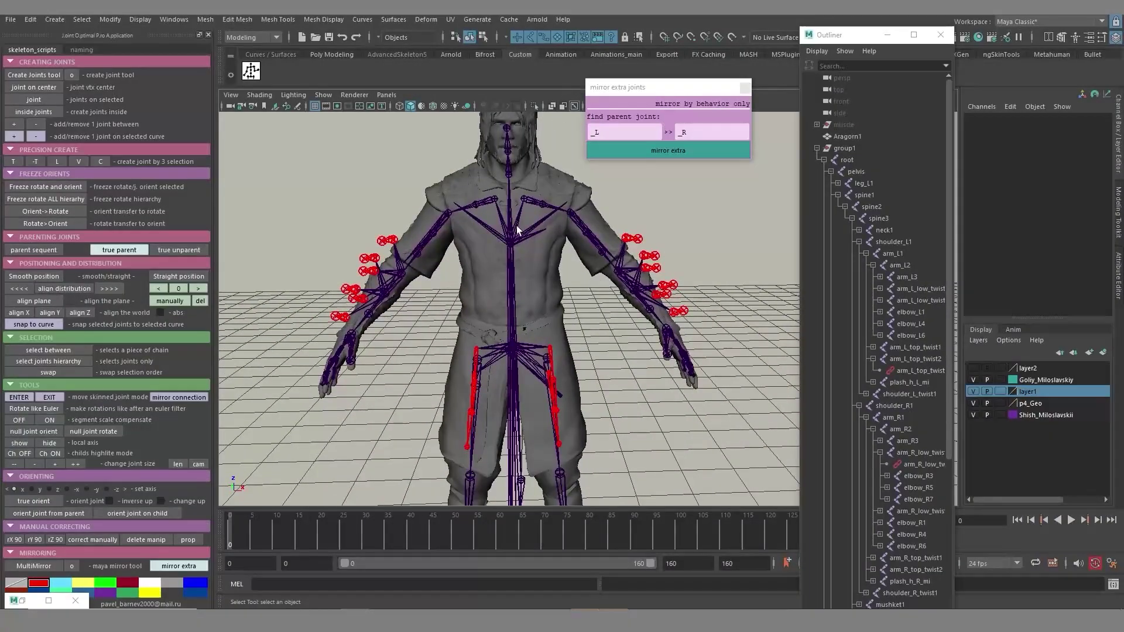
Step: Inspect the shoulder_L1 and leg_L1 joint hierarchies against the mirrored extra joints
click(528, 201)
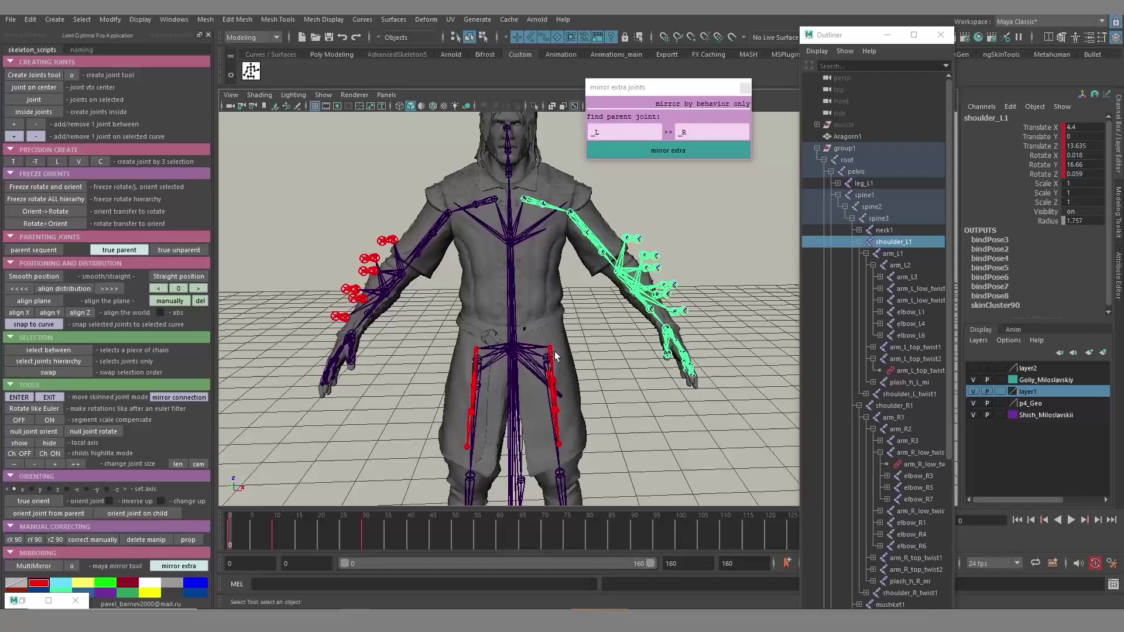
alt+drag(554, 351, 548, 382)
click(533, 375)
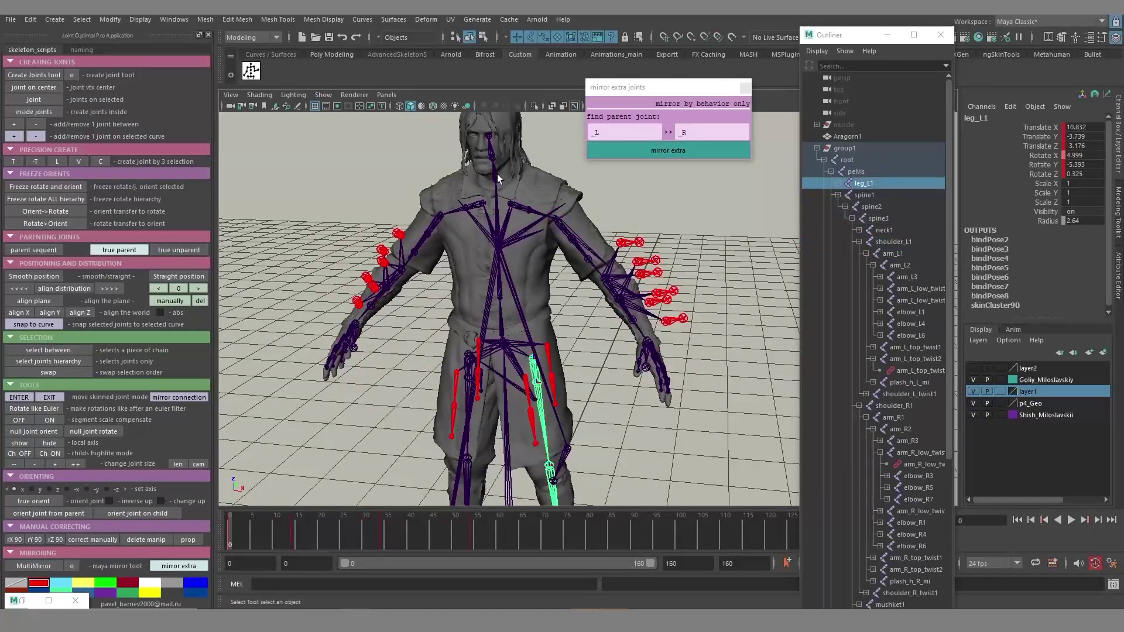
alt+drag(517, 215, 505, 243)
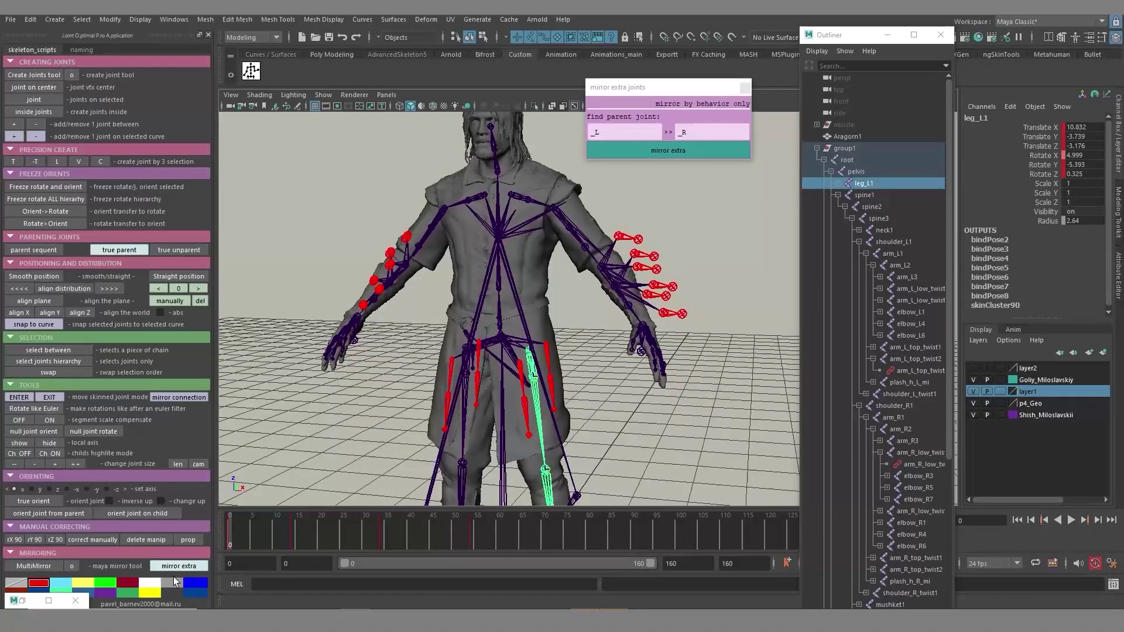